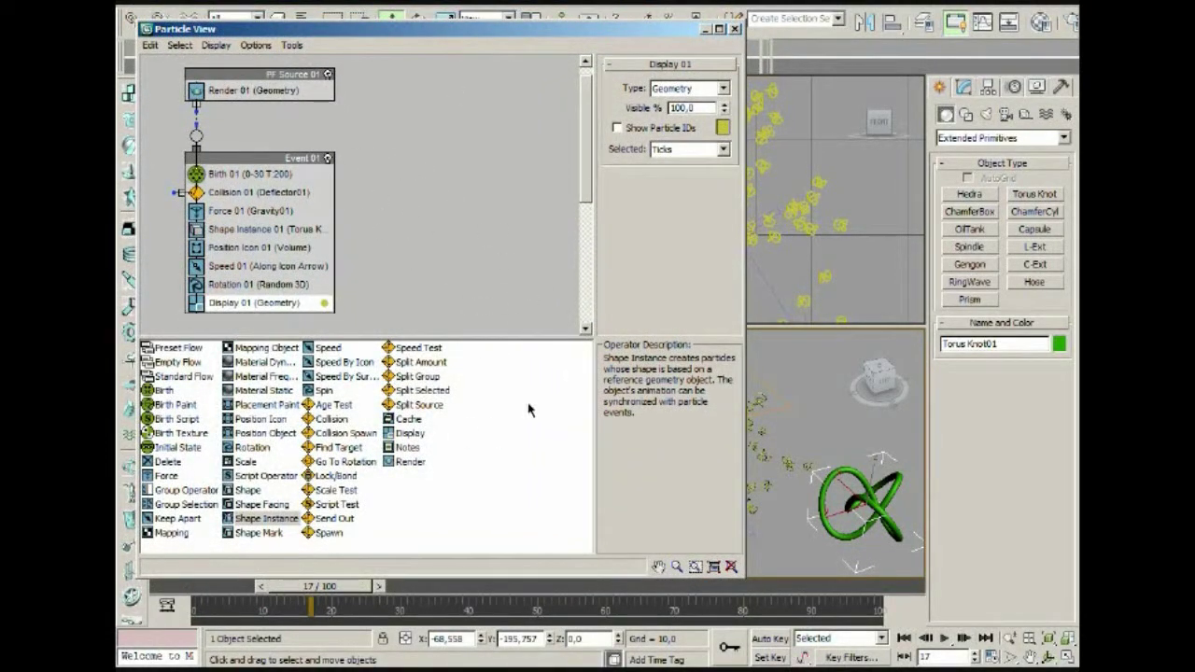
Step: Inspect the Placement Paint operator's description in Particle View and close the window
left_click_drag(274, 156, 331, 167)
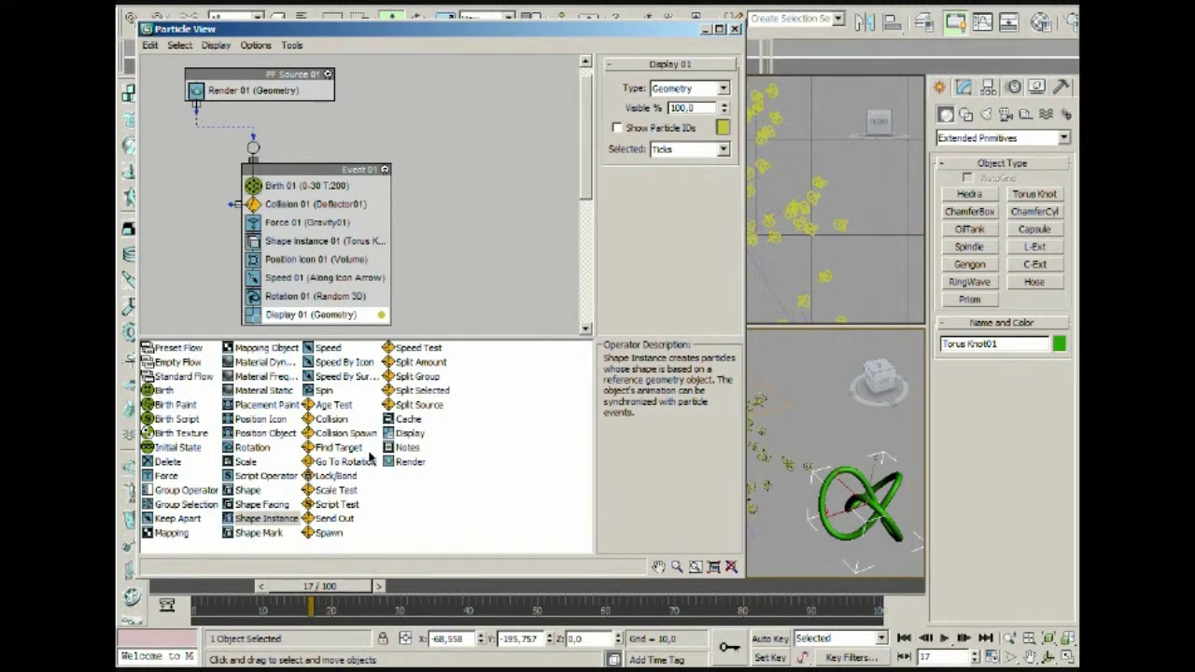
left_click(276, 405)
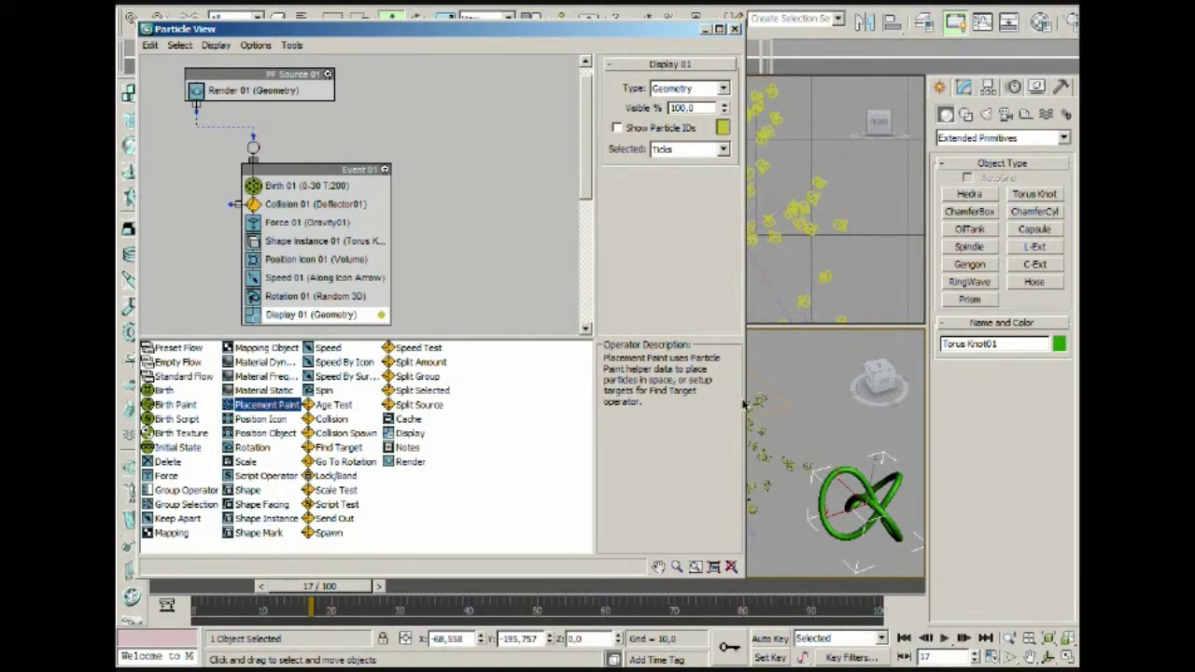
left_click_drag(744, 399, 634, 400)
mouse_move(415, 260)
middle_mouse_down()
mouse_move(398, 194)
mouse_move(427, 253)
middle_mouse_up()
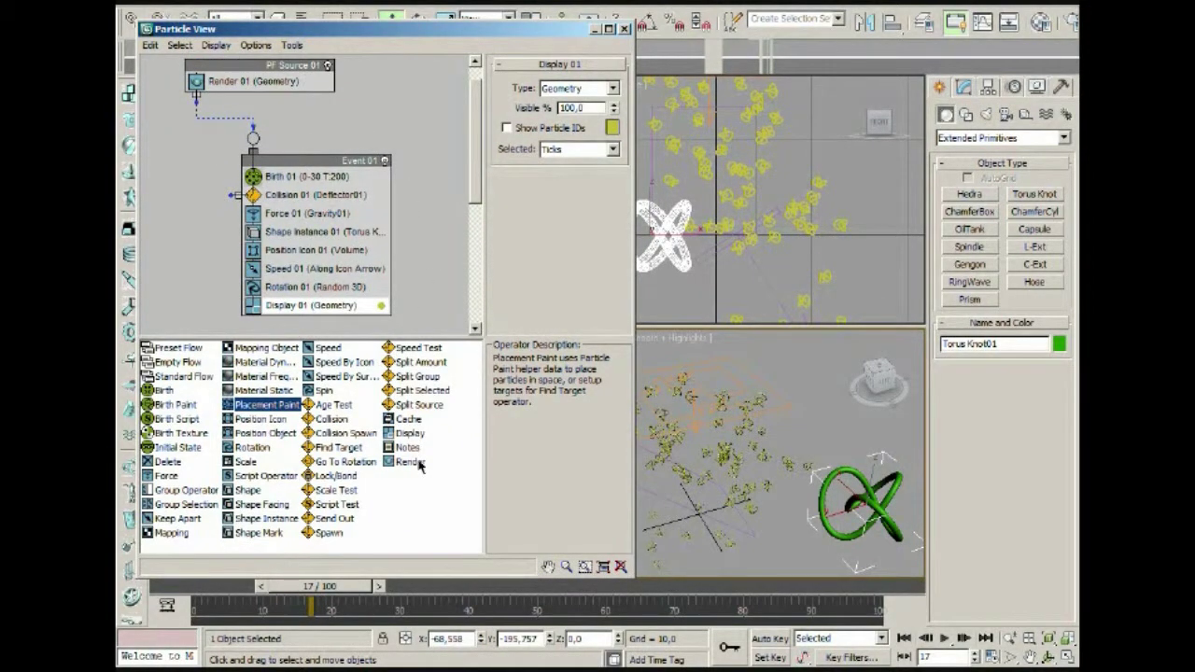
left_click(625, 29)
Step: Examine the torus knot particles from several angles in the Perspective and Left views
mouse_move(757, 374)
middle_mouse_down()
mouse_move(770, 360)
mouse_move(747, 368)
middle_mouse_up()
scroll(747, 367, "down", 1)
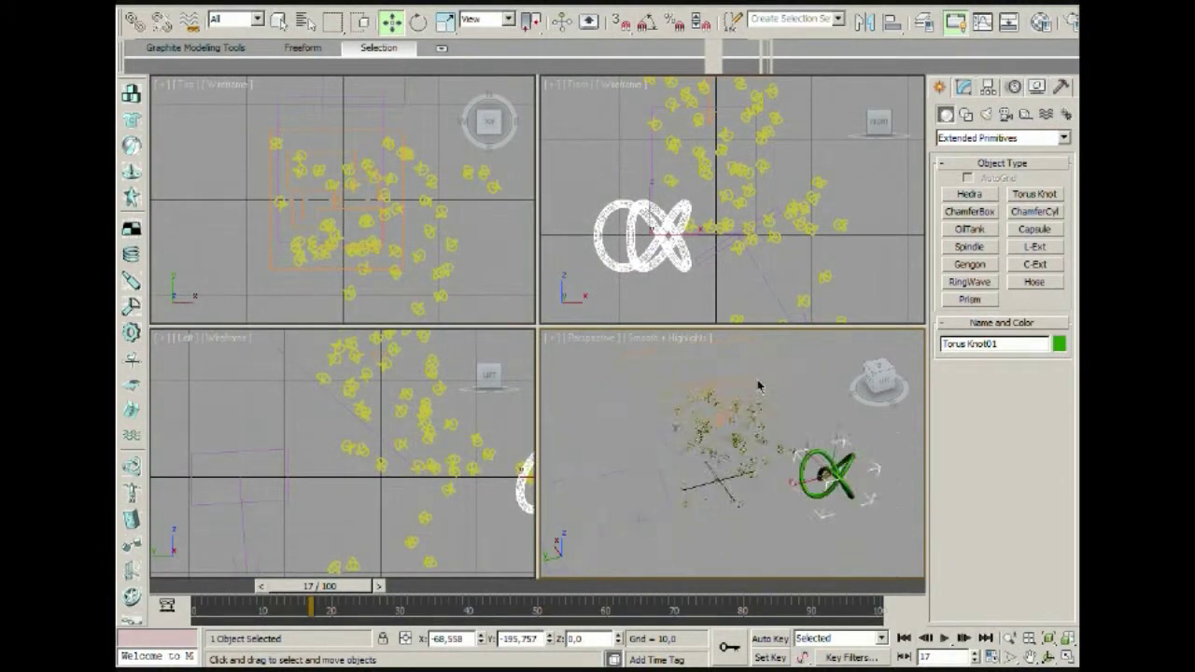
scroll(759, 390, "up", 1)
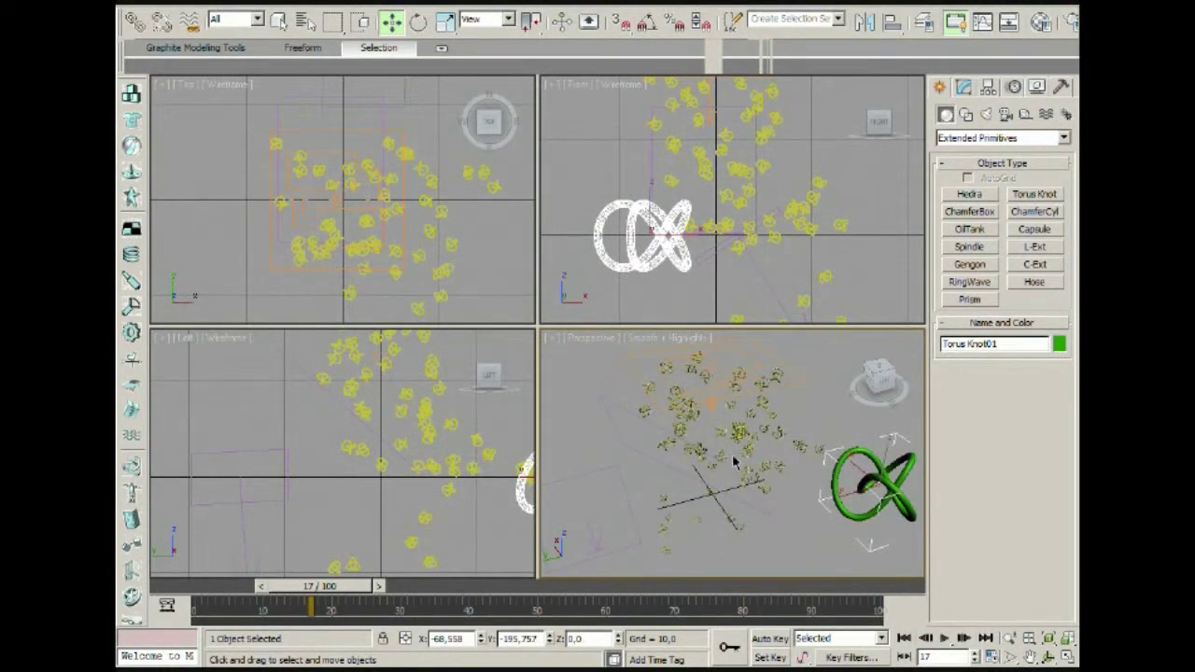
middle_click_drag(769, 479, 754, 452, "alt")
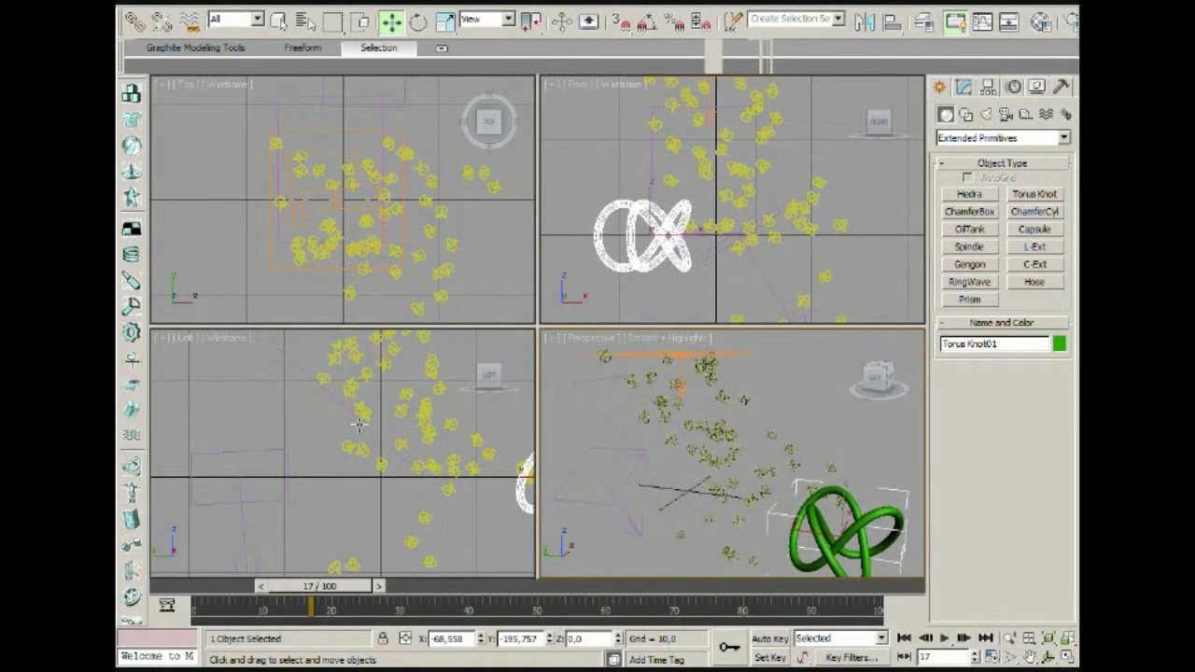
middle_click_drag(358, 426, 321, 484)
scroll(321, 485, "up", 2)
scroll(321, 485, "up", 4)
middle_click_drag(779, 469, 769, 476)
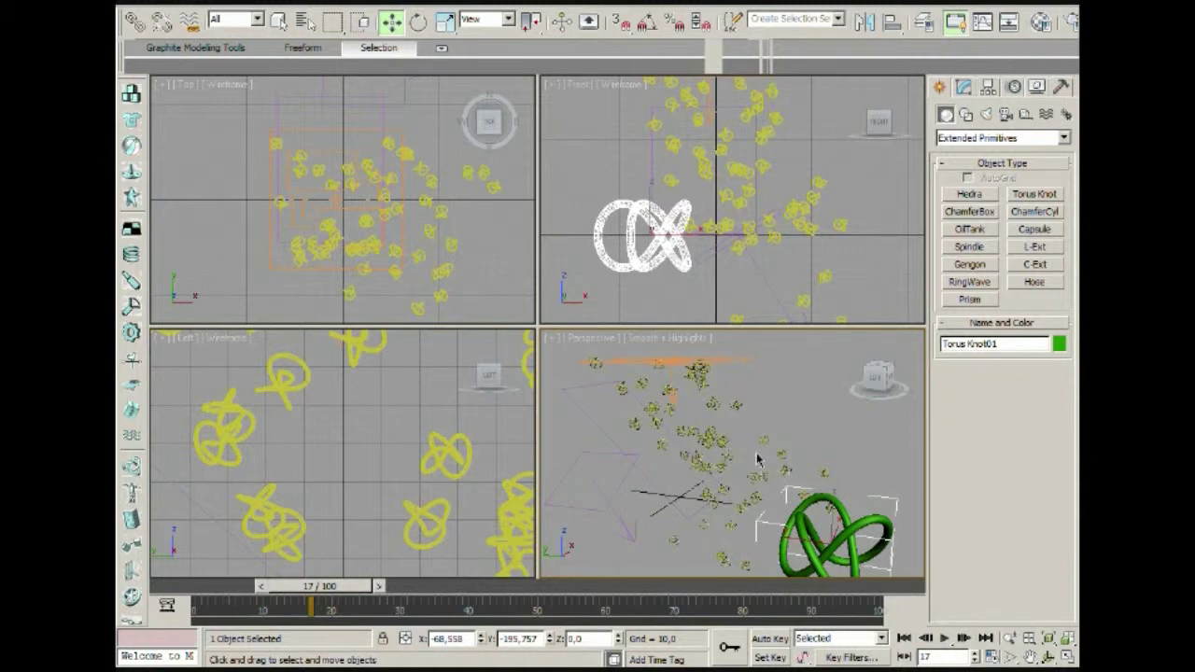
middle_click_drag(724, 441, 709, 419)
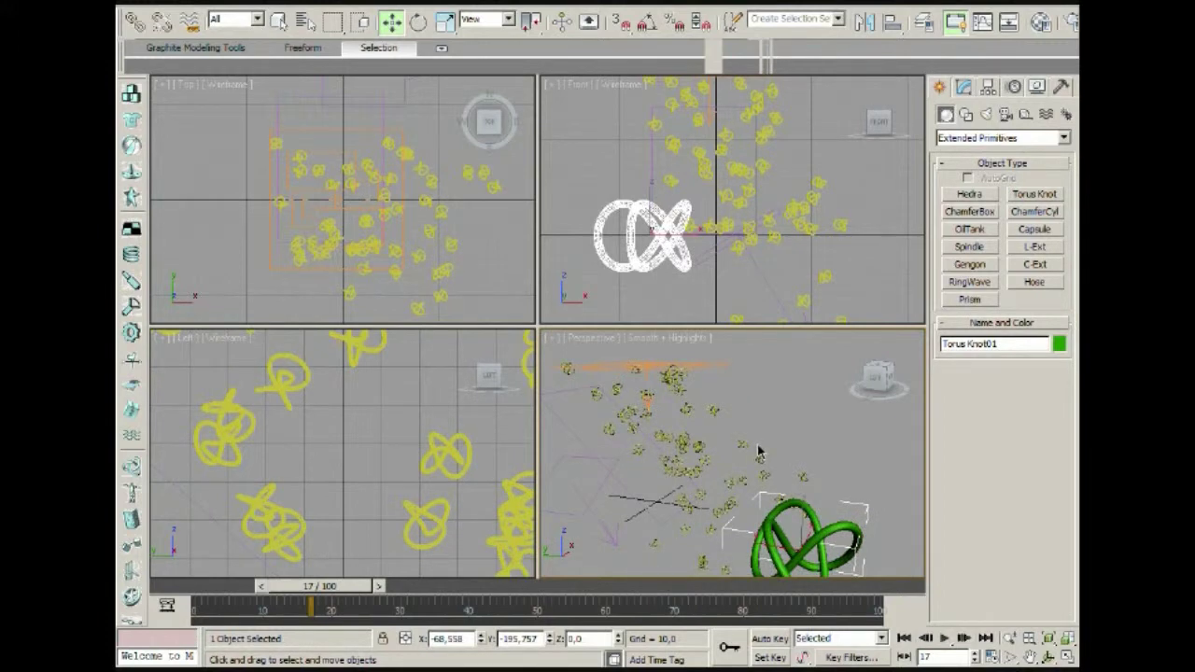
middle_click_drag(754, 452, 760, 458)
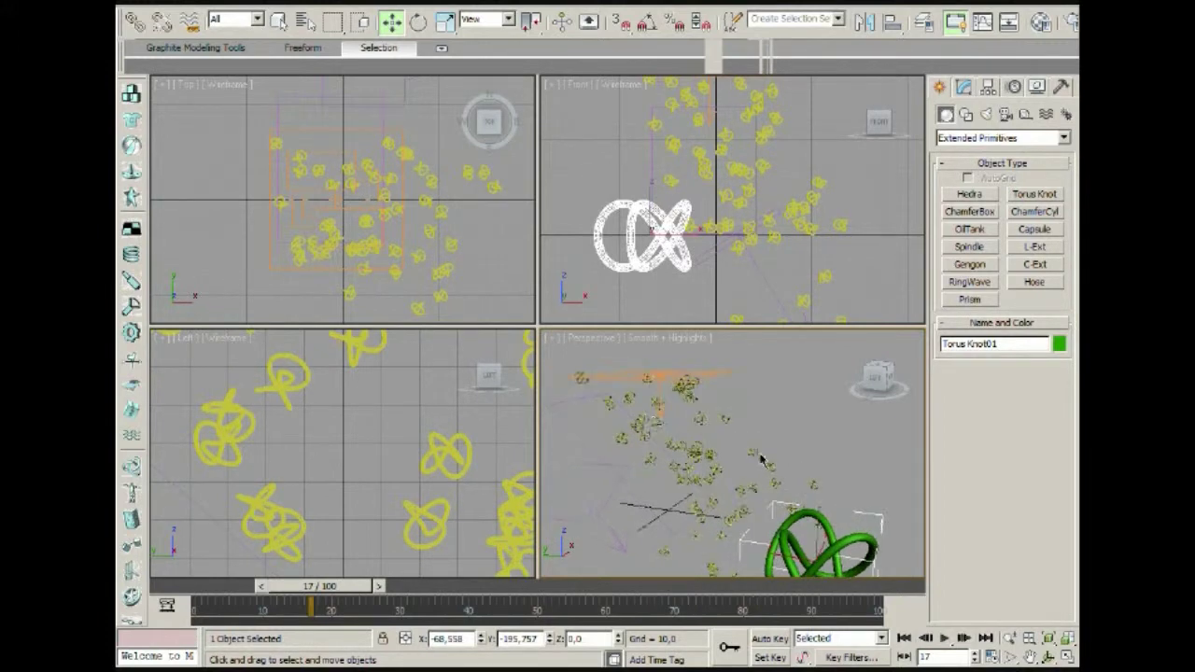
key("alt+f")
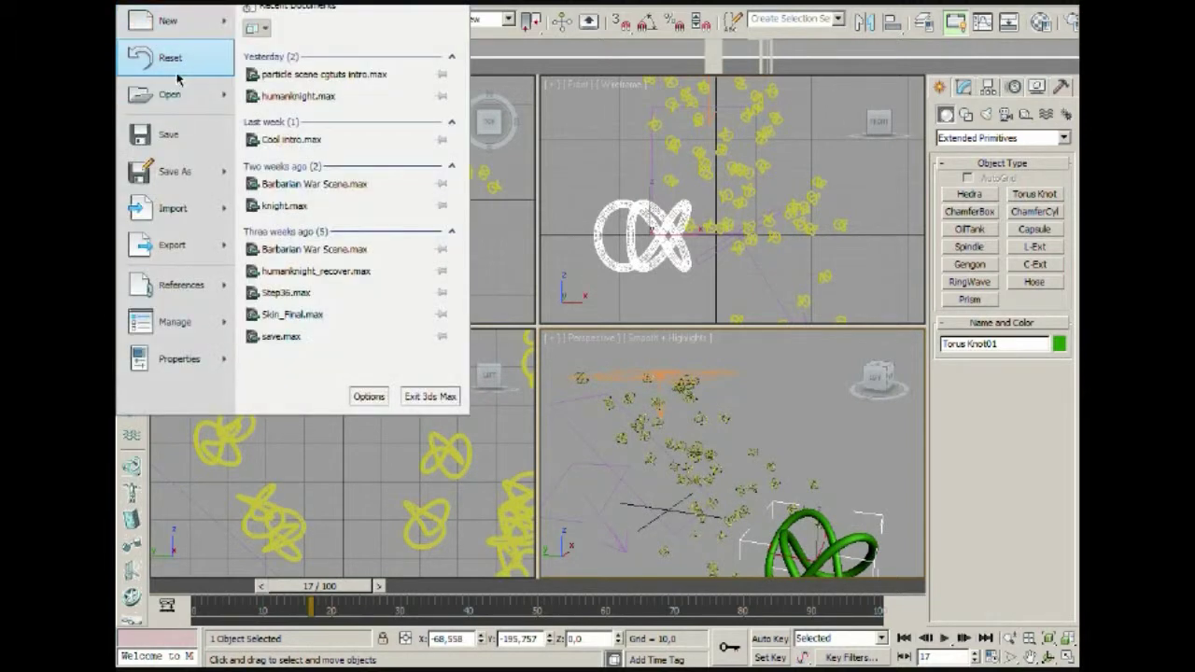
left_click(168, 53)
left_click(542, 378)
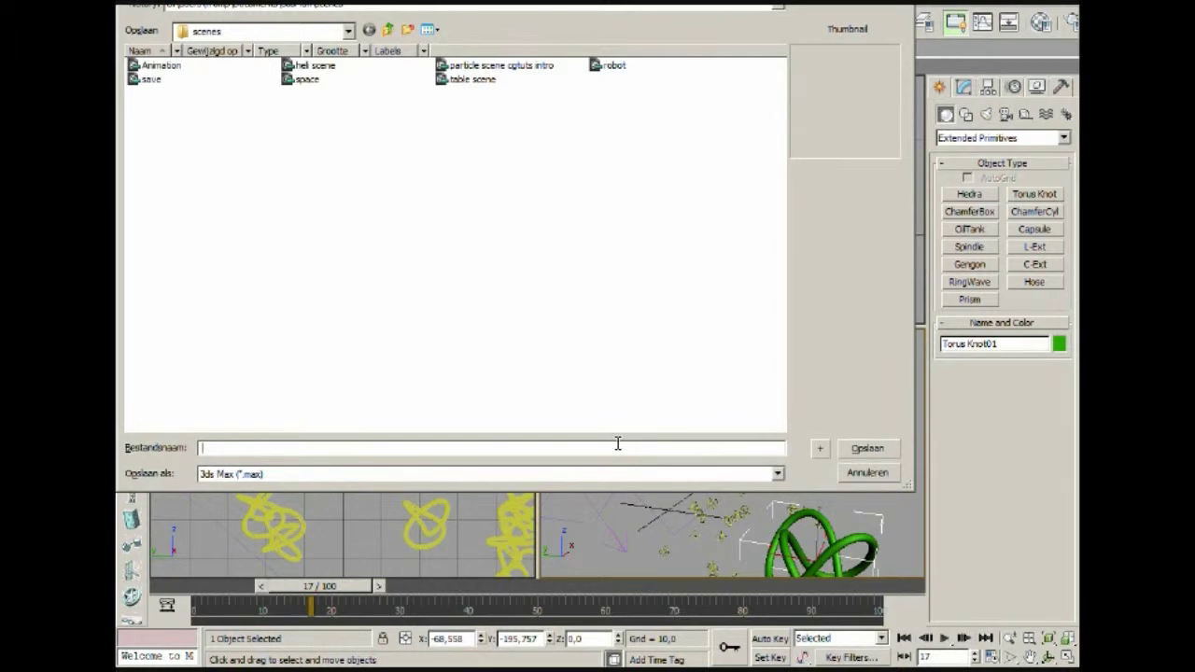
left_click(874, 476)
Step: Reset the scene without saving the changes
key("alt+f")
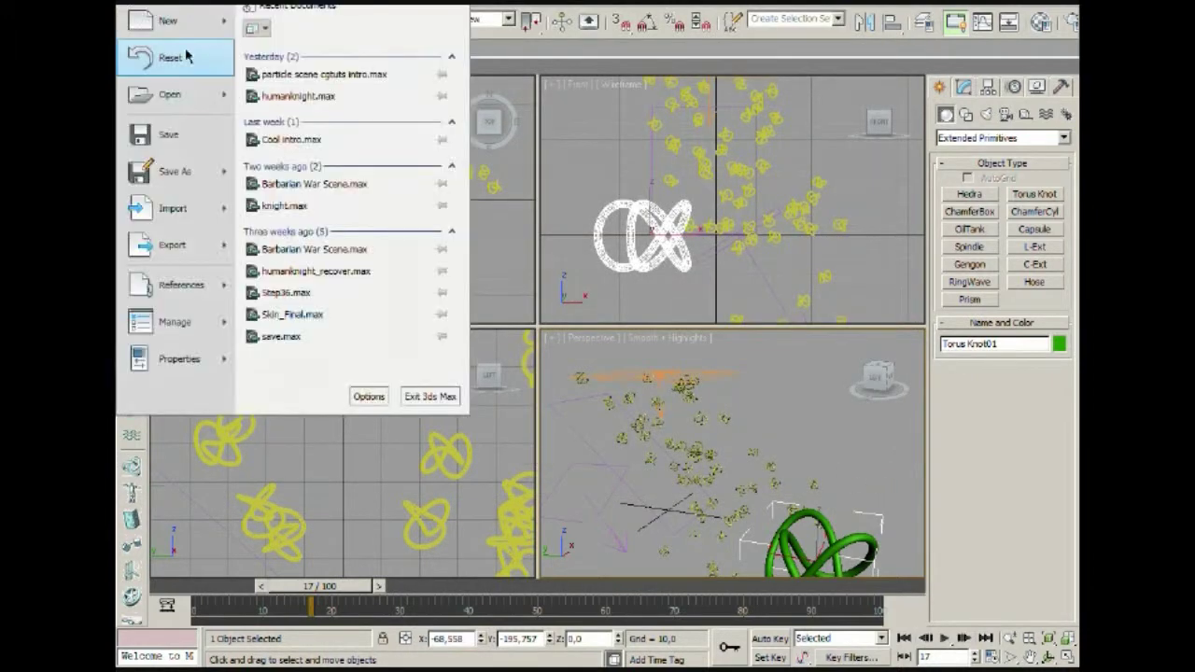
left_click(186, 56)
left_click(633, 381)
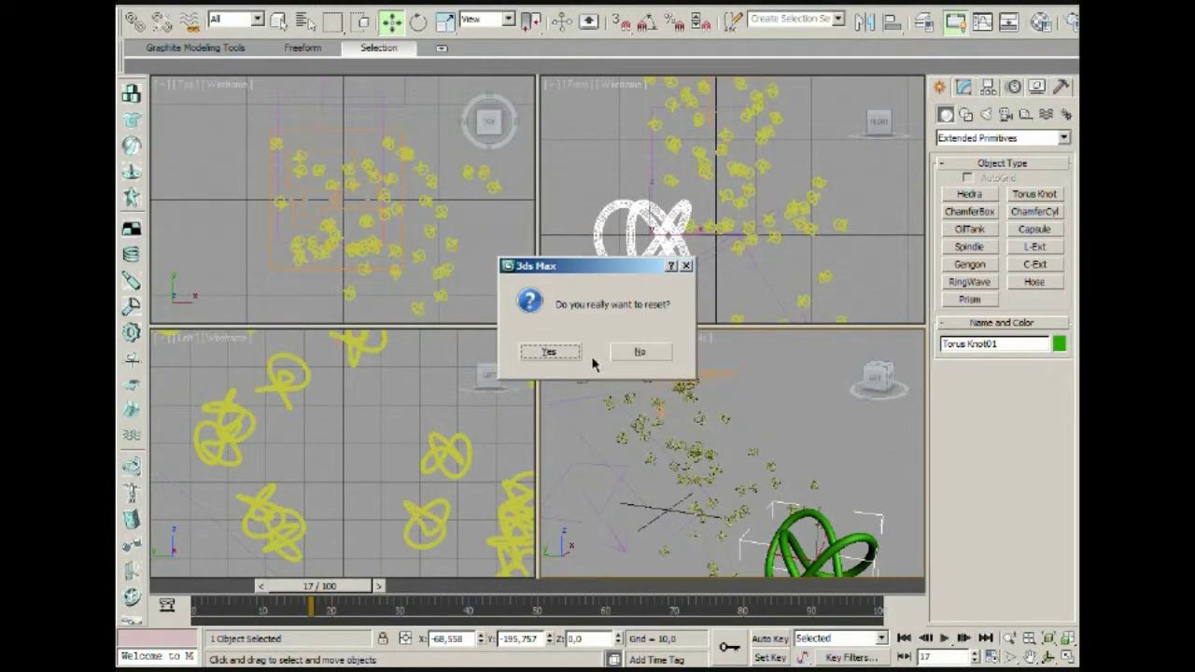
left_click(559, 353)
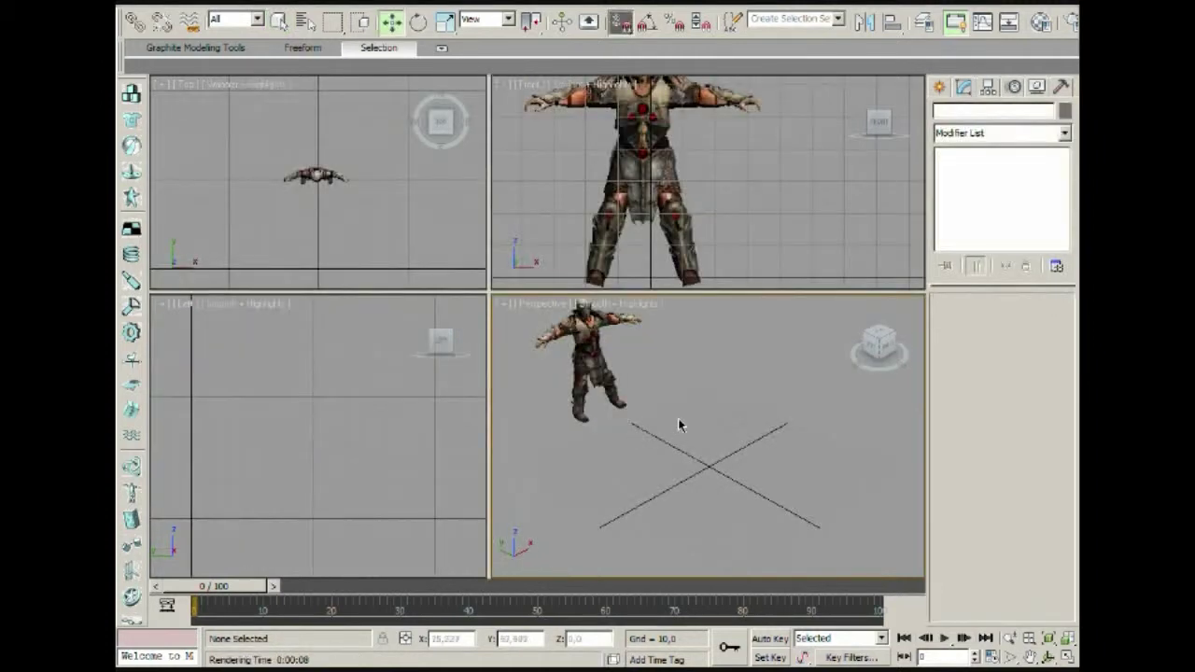
Step: Examine the knight model's armour, helmet and arms from several angles in the Perspective view
middle_click_drag(678, 420, 719, 420)
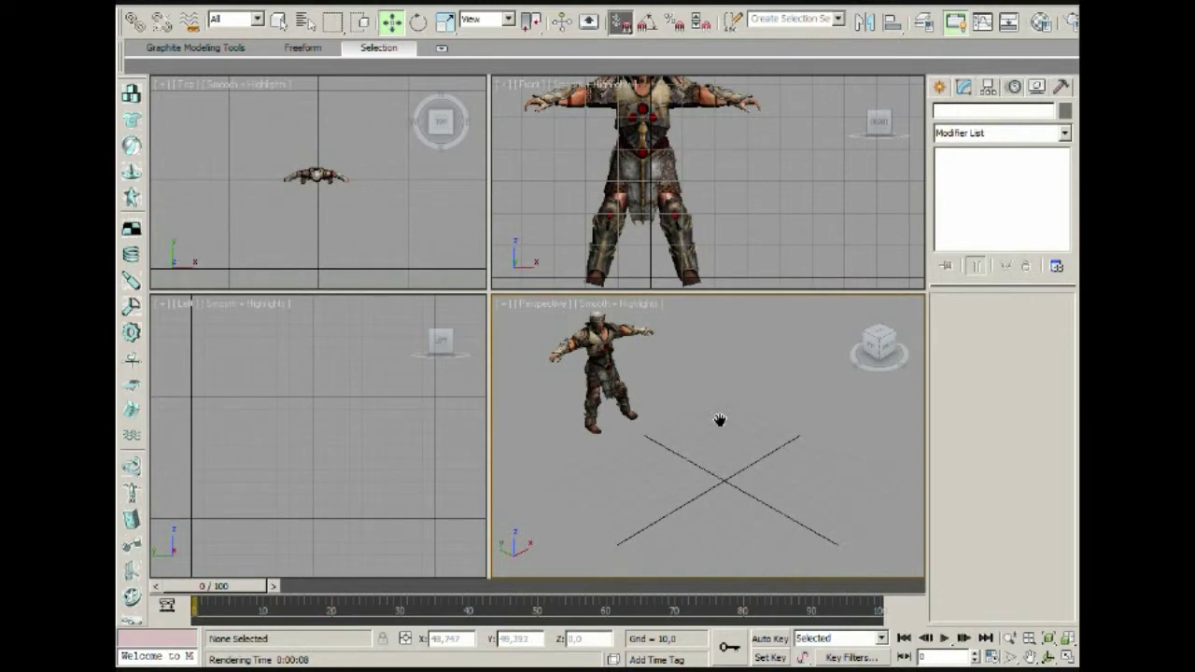
middle_click_drag(696, 388, 827, 453)
scroll(684, 379, "up", 5)
middle_click_drag(773, 416, 618, 427, "alt")
middle_click_drag(725, 420, 728, 211)
scroll(672, 414, "up", 2)
scroll(671, 414, "down", 1)
middle_click_drag(737, 42, 741, 472)
middle_click_drag(616, 410, 731, 495, "alt")
scroll(733, 496, "down", 8)
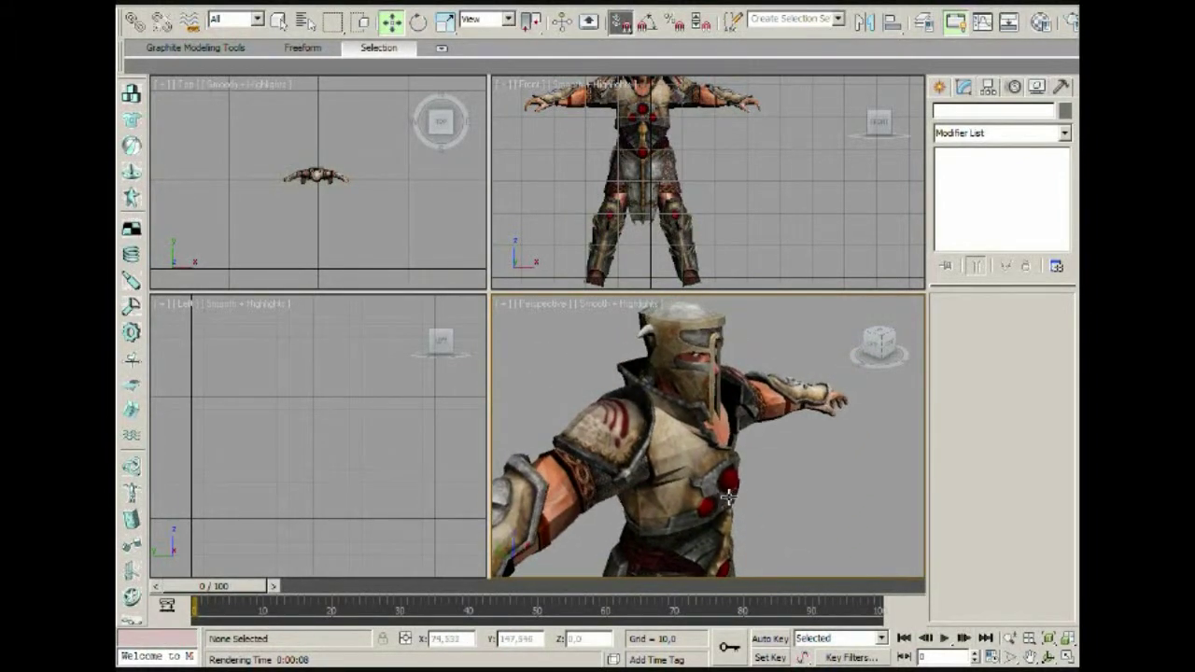
middle_click_drag(743, 497, 678, 456, "alt")
scroll(678, 458, "up", 5)
scroll(678, 457, "up", 2)
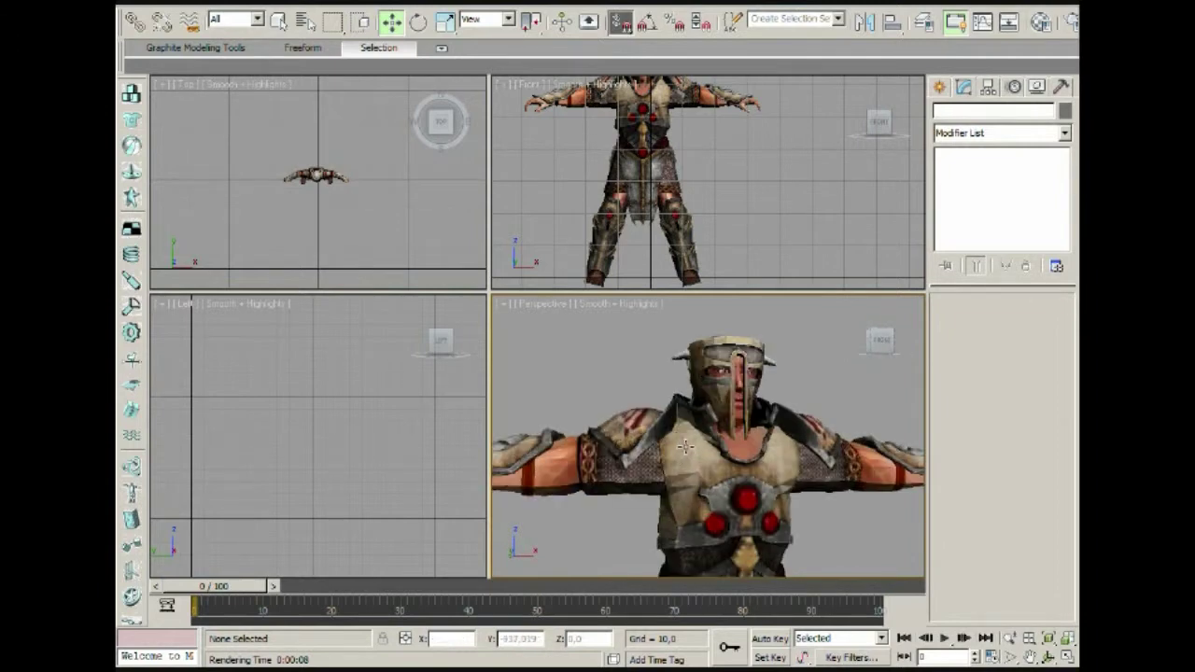
middle_click_drag(737, 432, 745, 467, "alt")
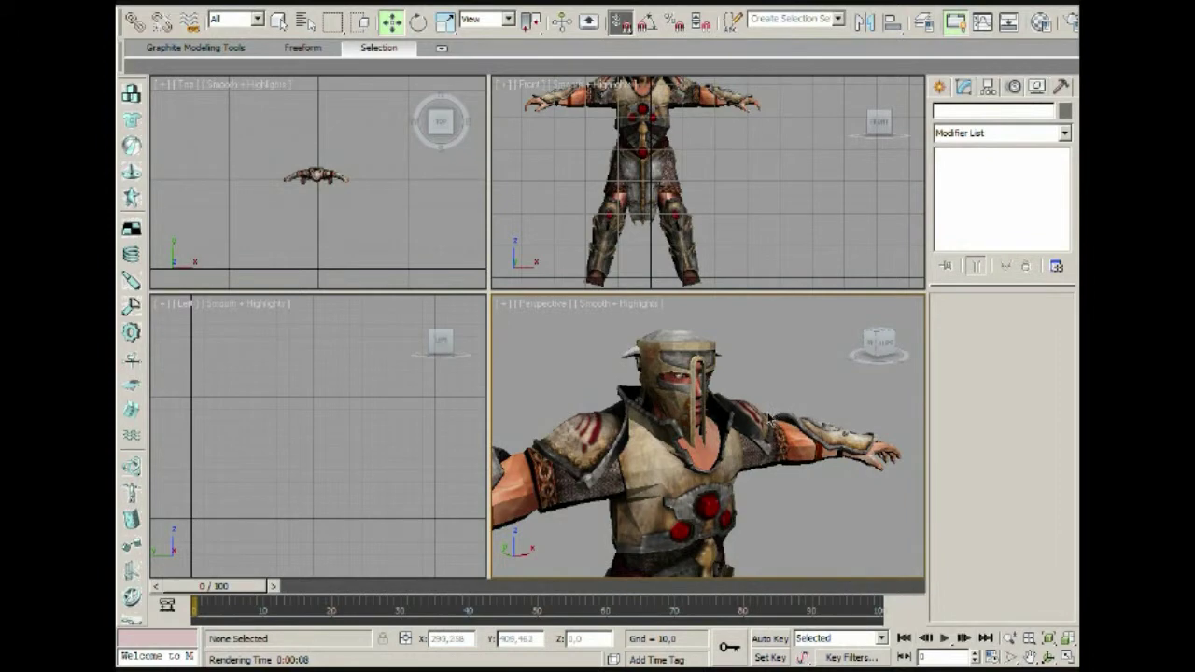
middle_click_drag(780, 420, 750, 410, "alt")
middle_click_drag(811, 410, 702, 388)
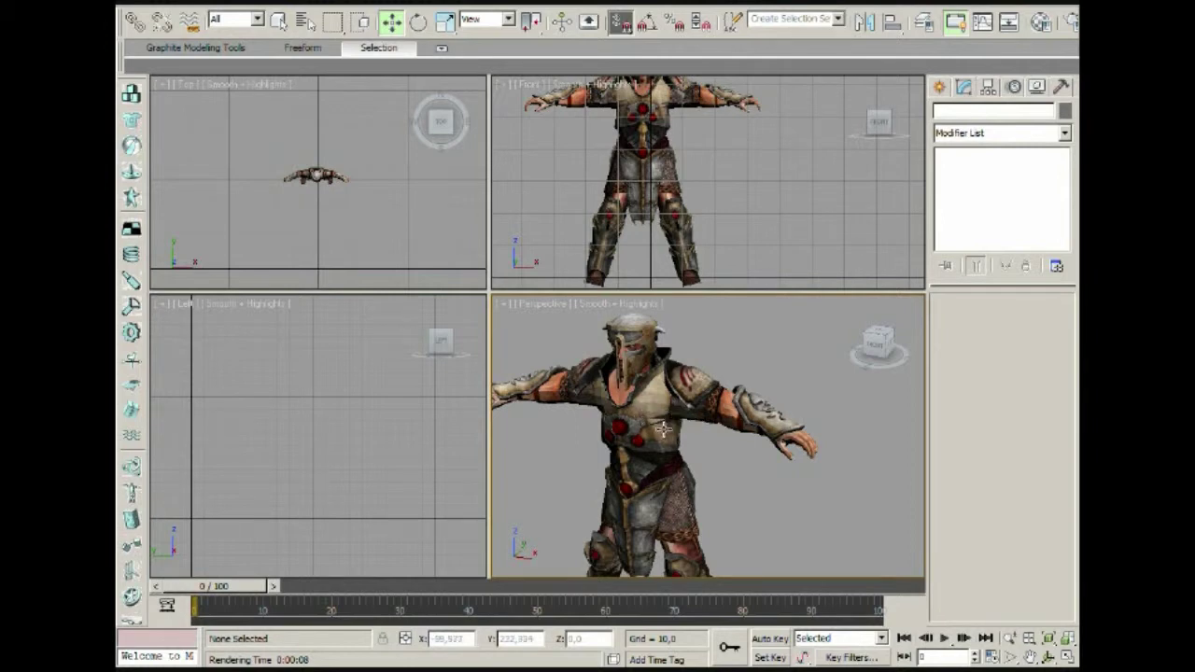
middle_click_drag(657, 431, 673, 423)
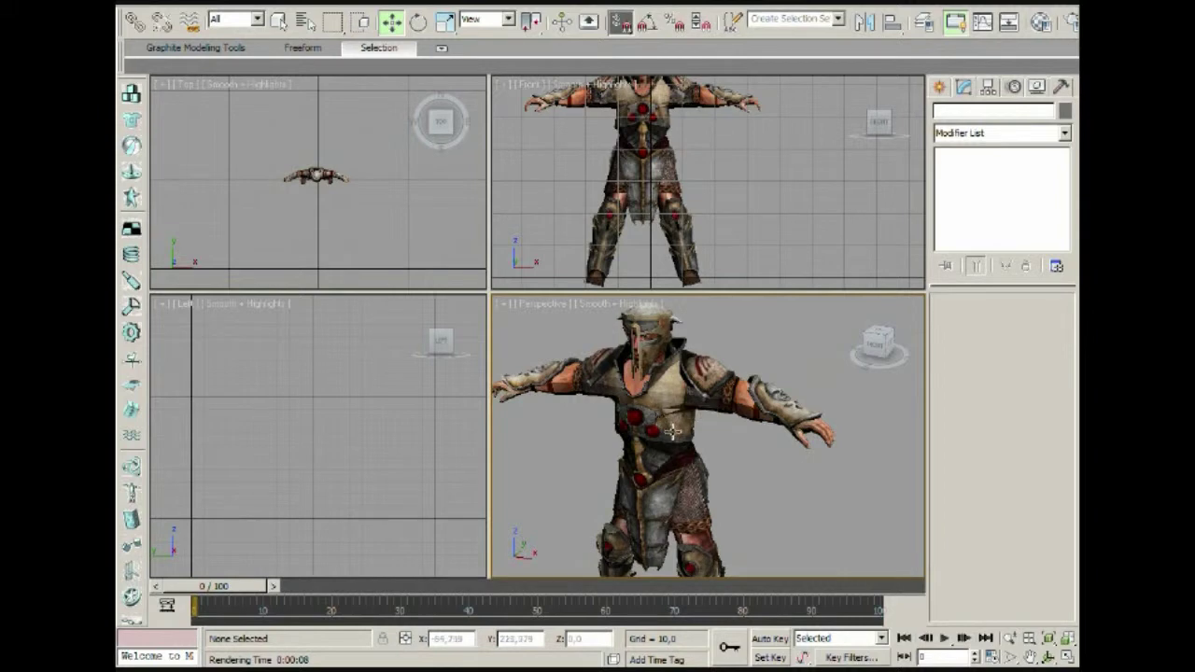
left_click(854, 303)
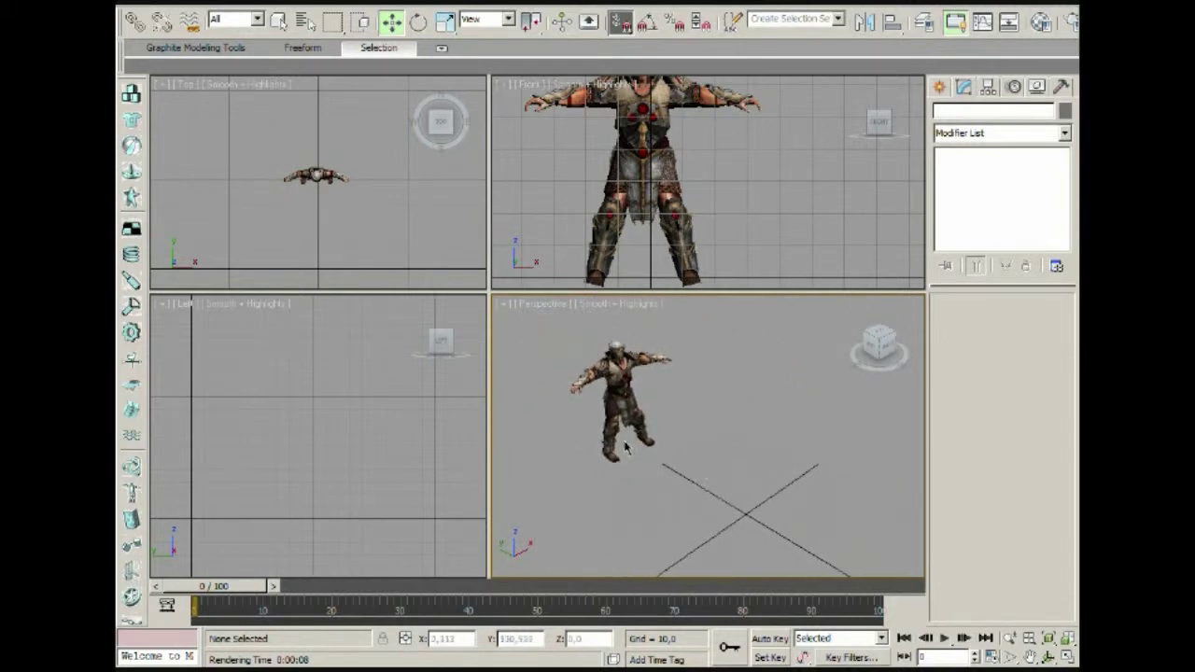
Step: Select all the body parts of the knight model and group them under the name Knight
left_click(652, 422)
left_click(651, 356)
left_click(583, 378)
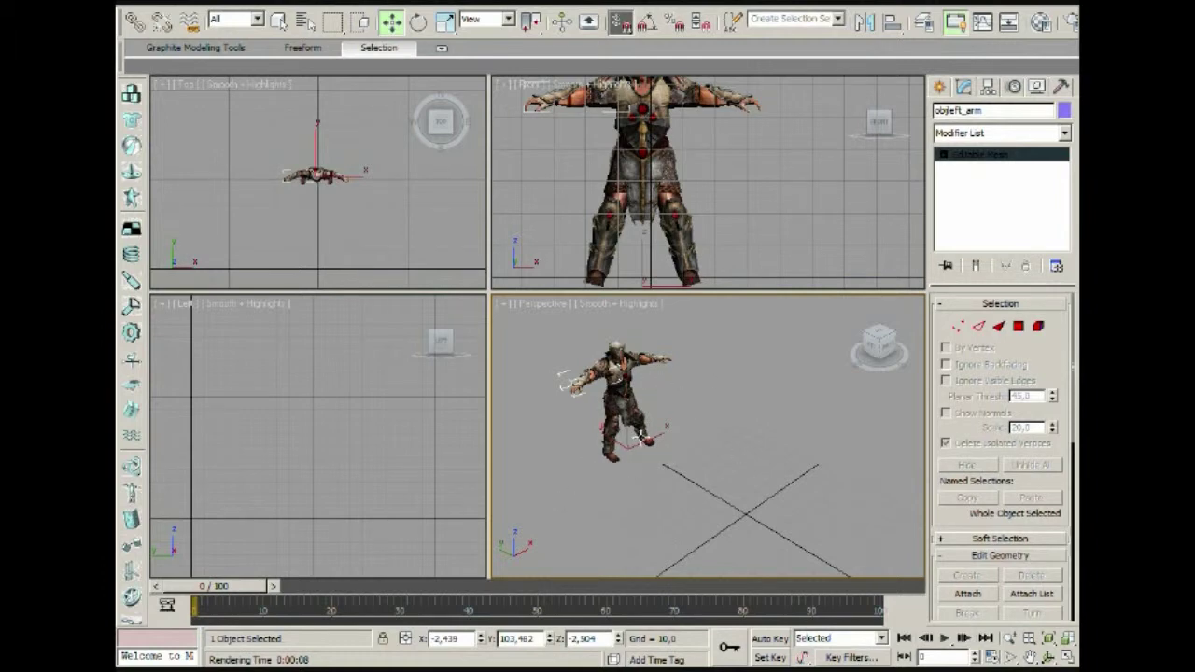
left_click_drag(547, 483, 727, 342)
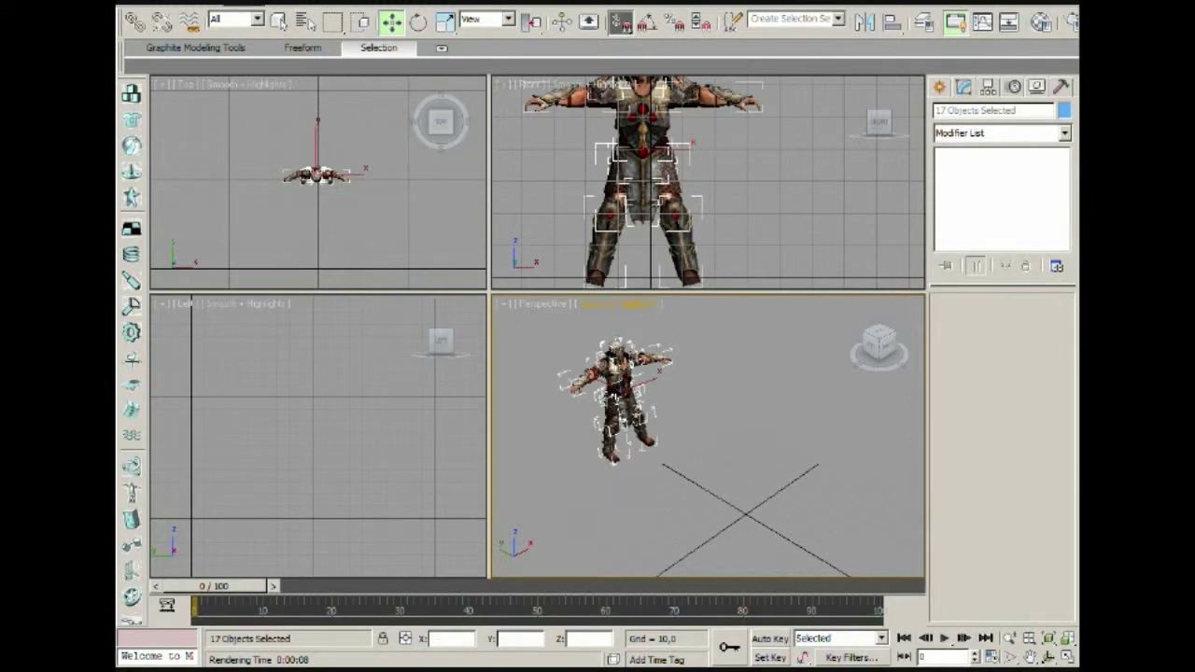
left_click(244, 4)
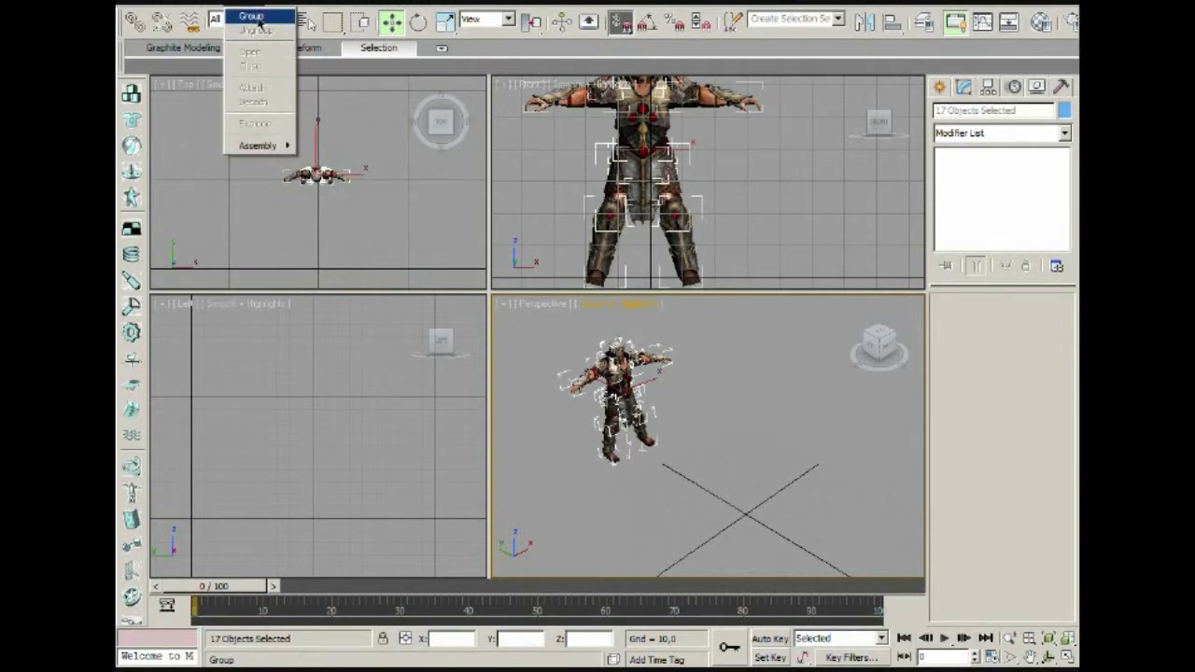
left_click(253, 19)
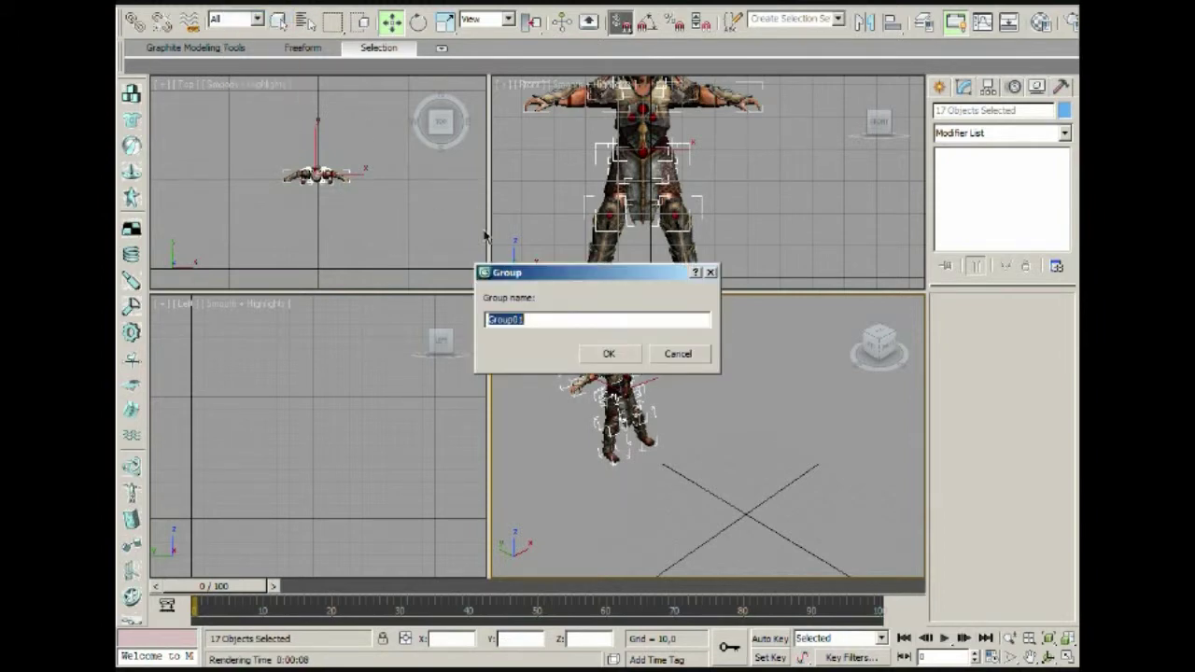
type("Knight")
key("Return")
Step: Create a PF Source particle emitter about 140 long and 142 wide on the ground grid, centred near the origin
middle_click_drag(315, 427, 436, 442)
middle_click_drag(698, 168, 751, 178)
scroll(751, 211, "down", 3)
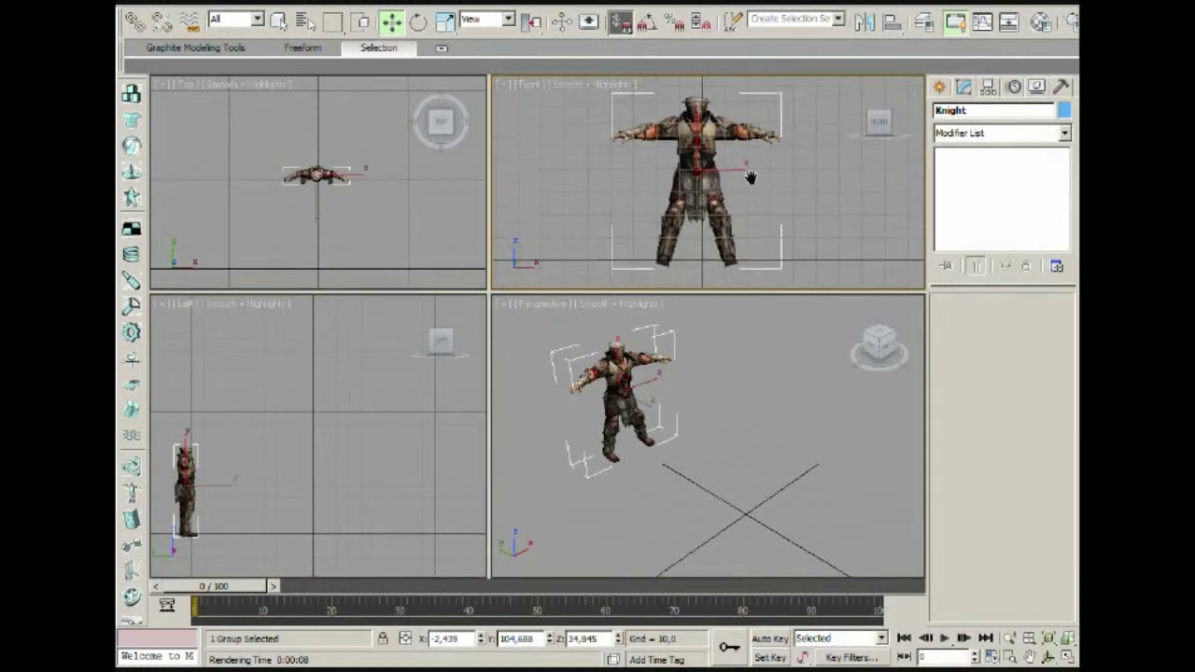
right_click(760, 435)
key("z")
middle_click_drag(718, 408, 737, 434, "alt")
scroll(735, 429, "down", 3)
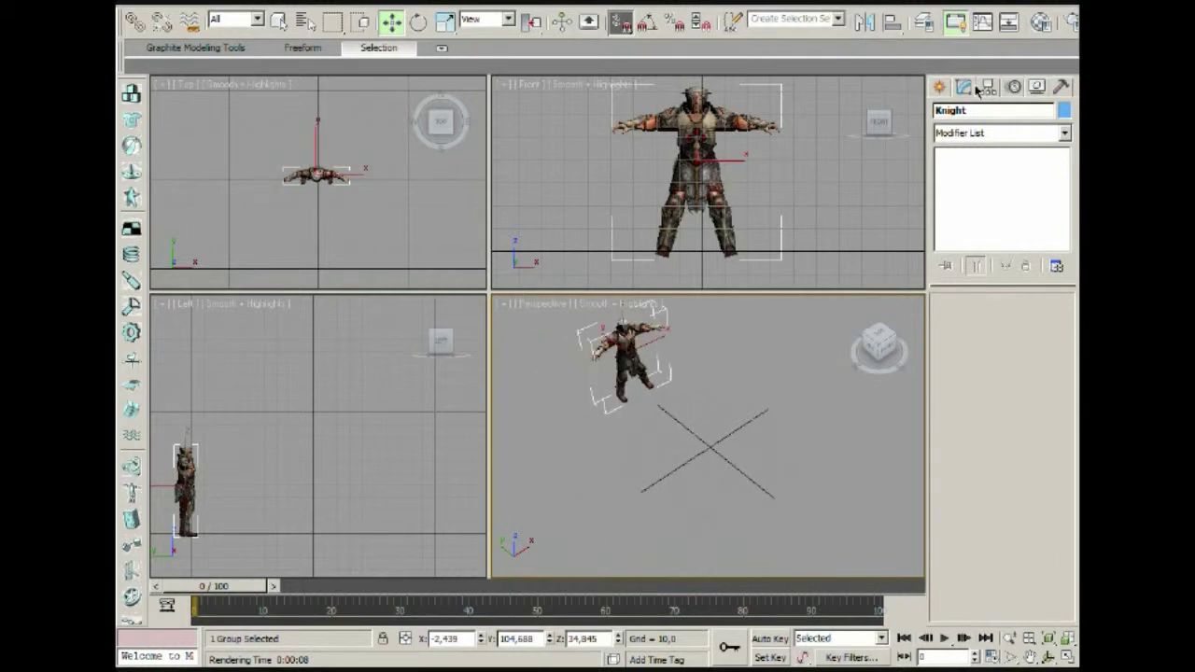
left_click(940, 87)
middle_click_drag(711, 444, 712, 434)
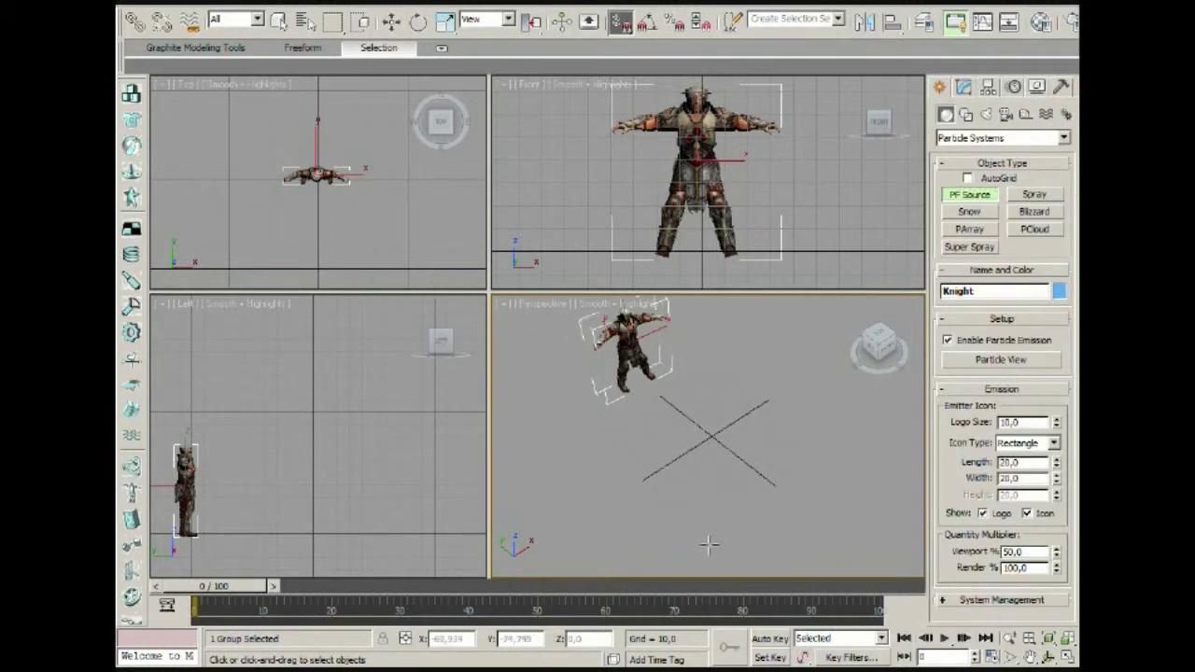
left_click_drag(705, 543, 719, 367)
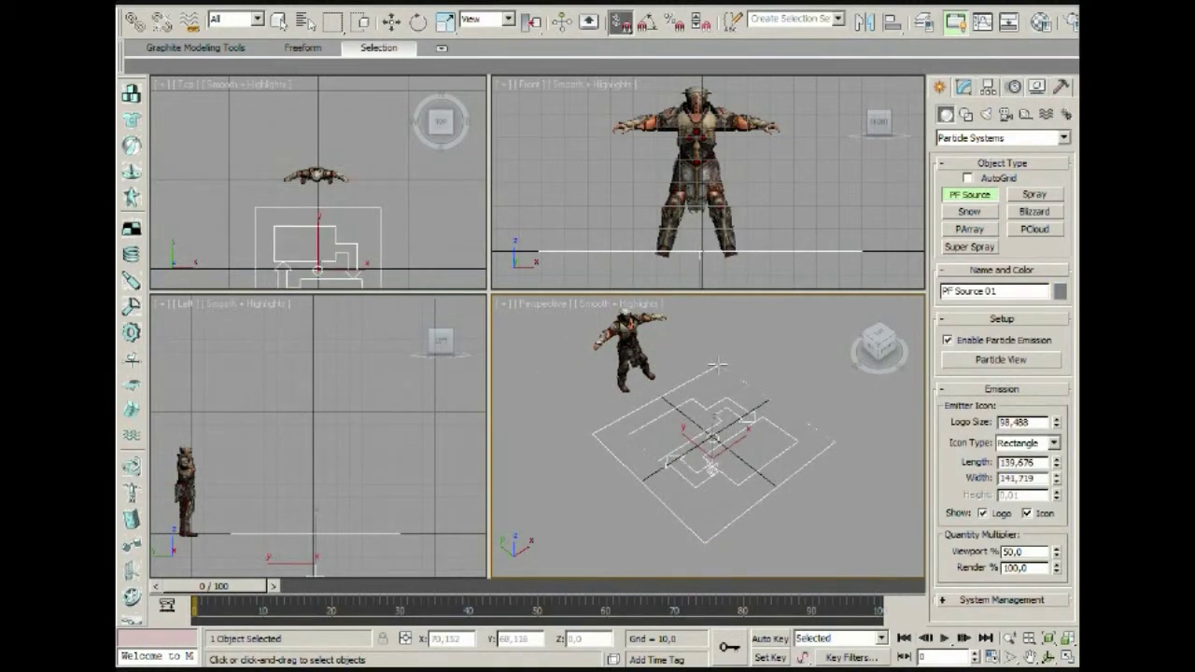
Step: Preview the falling particles by moving the animation time to frame 29
key("w")
left_click_drag(257, 585, 389, 586)
middle_click_drag(757, 441, 739, 400, "alt")
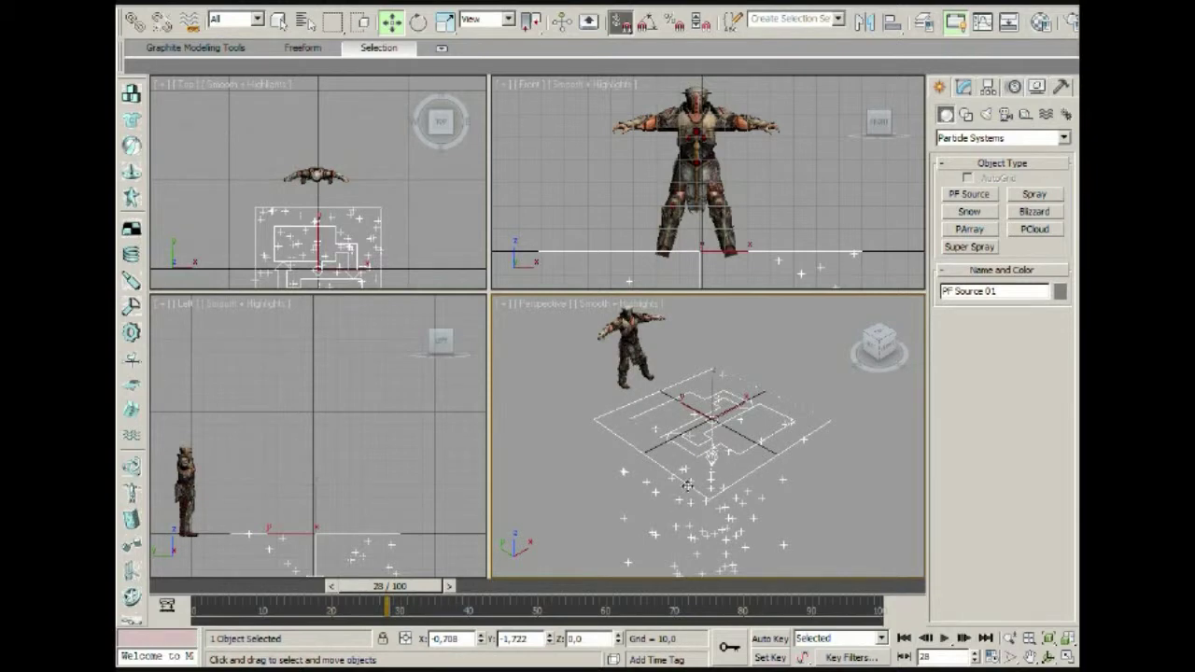
mouse_move(411, 586)
left_mouse_down()
mouse_move(557, 586)
mouse_move(401, 586)
left_mouse_up()
key("w")
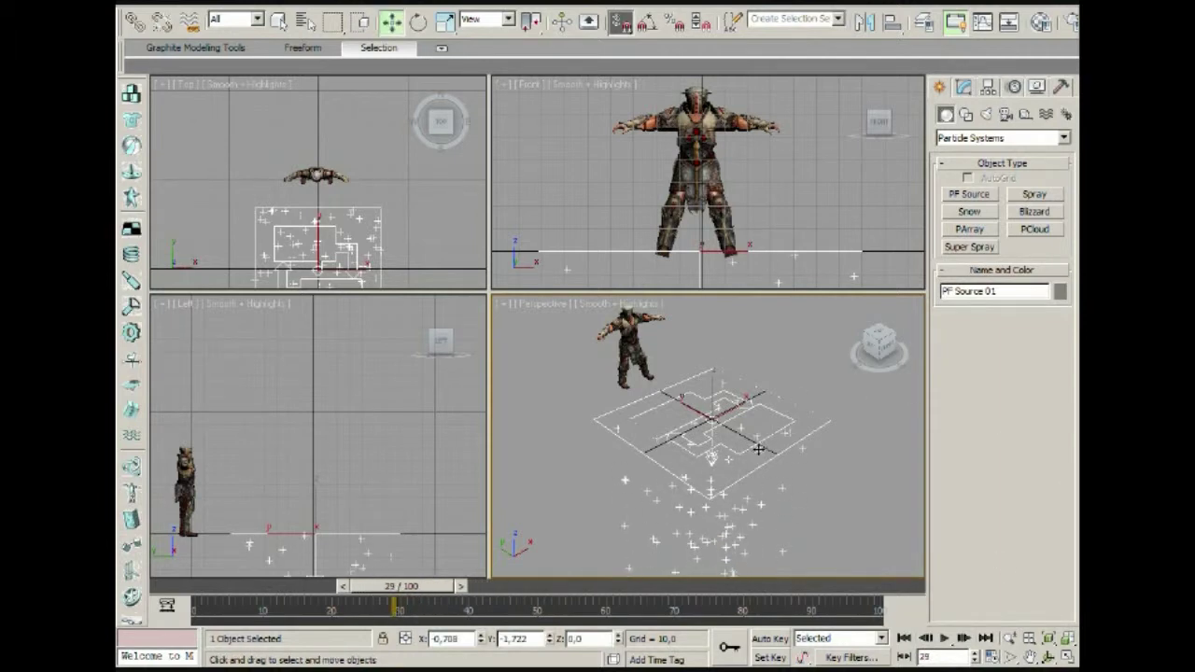
Step: Open Particle View for the PF Source emitter and reposition its window
middle_click_drag(731, 400, 733, 408)
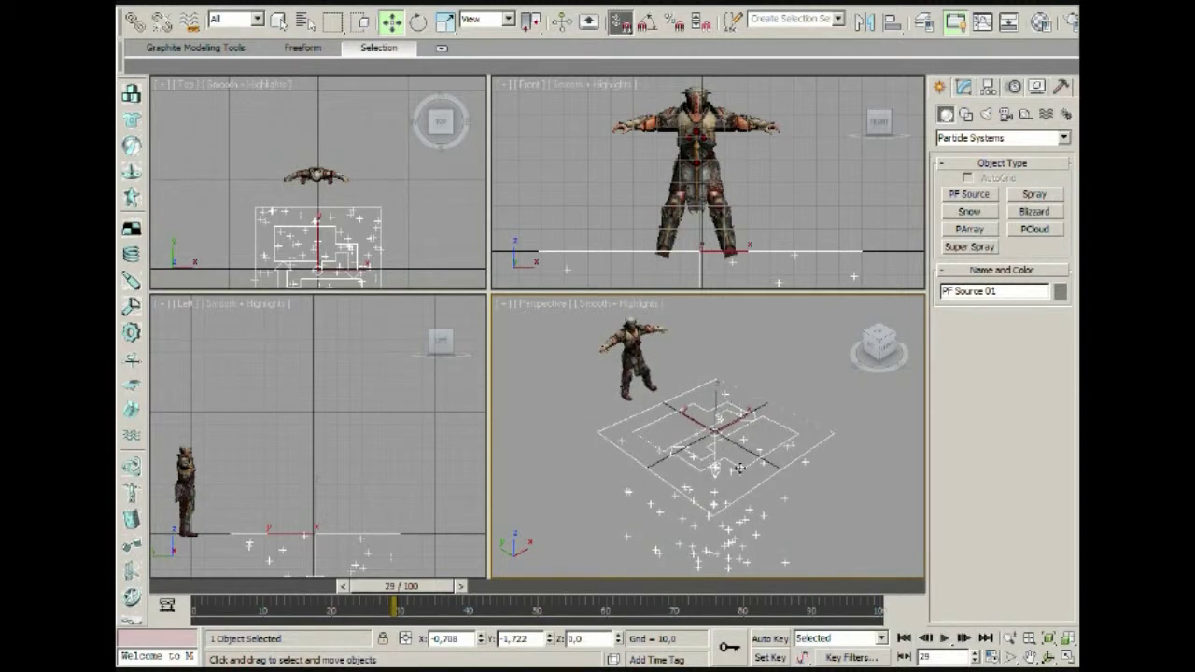
left_click(964, 89)
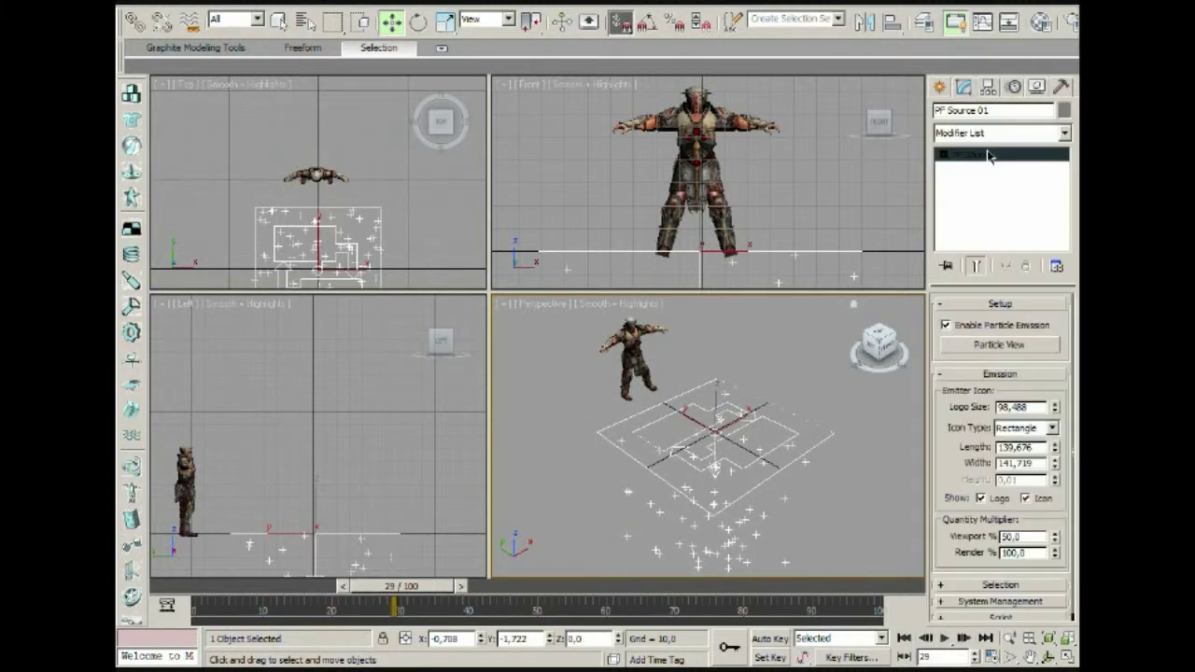
left_click(1040, 347)
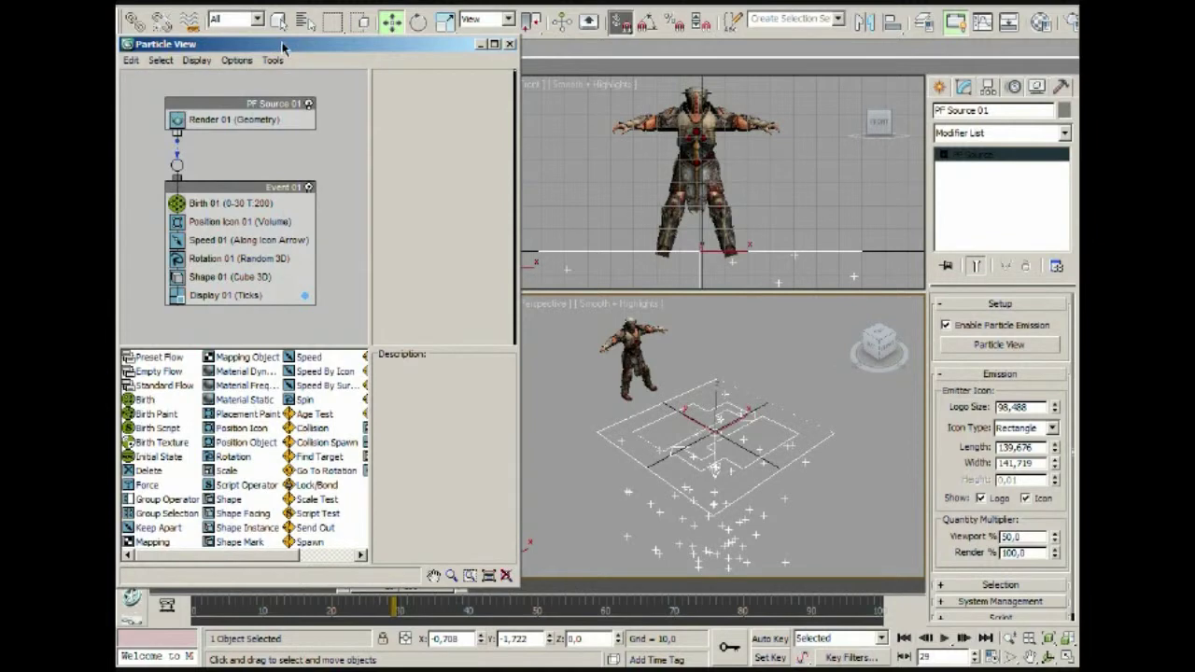
left_click_drag(284, 45, 319, 39)
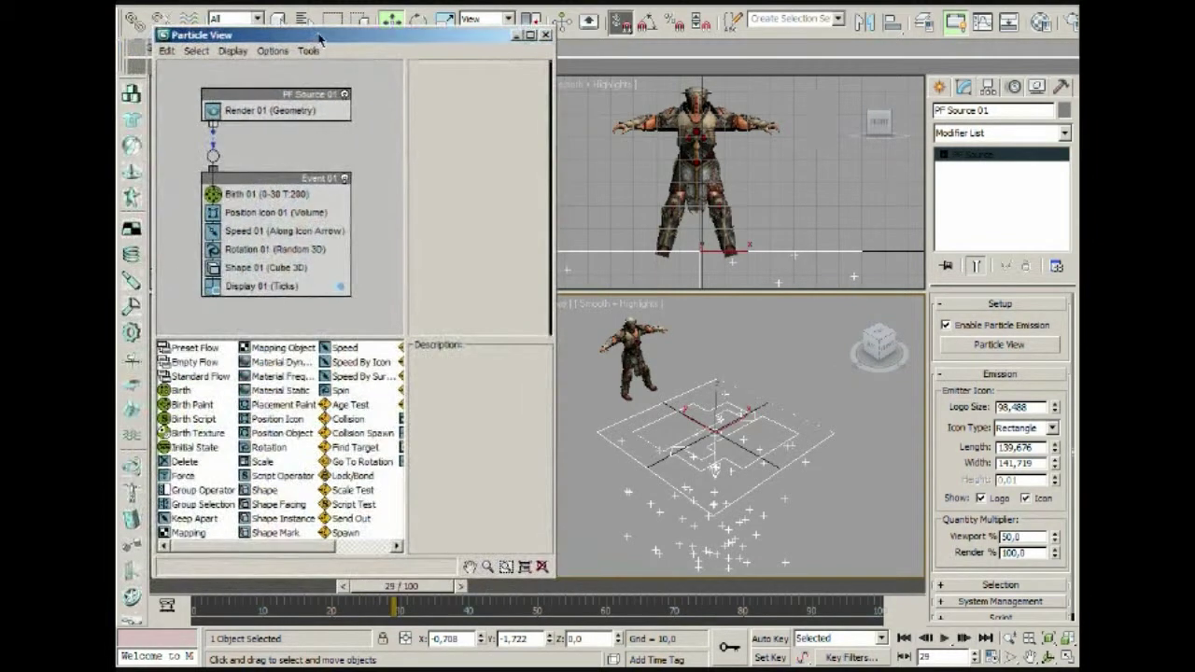
Step: Return to frame 0 and set the Birth operator's Emit Start to -100 and Emit Stop to 0
left_click(320, 194)
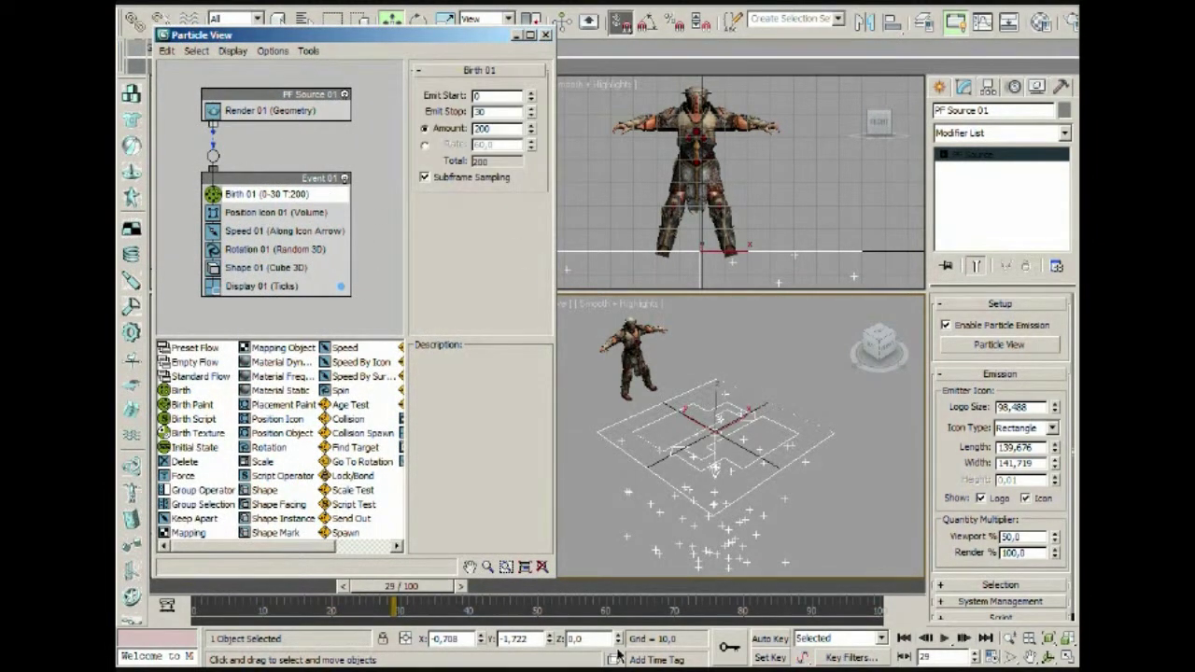
left_click_drag(411, 588, 224, 605)
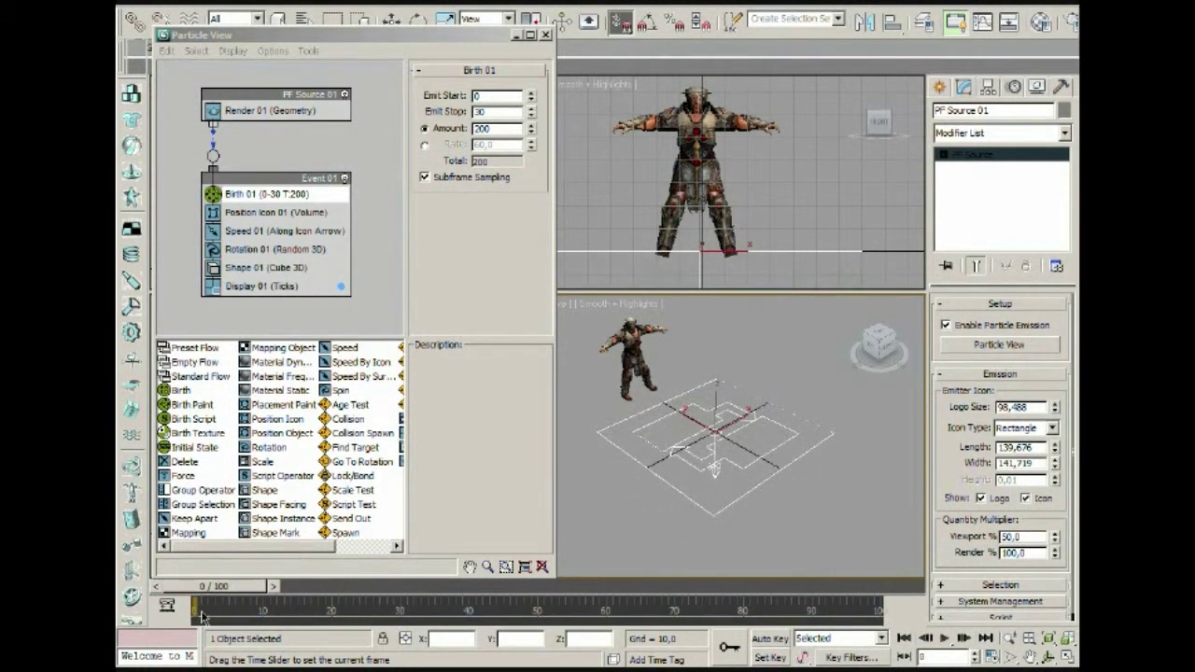
left_click(474, 95)
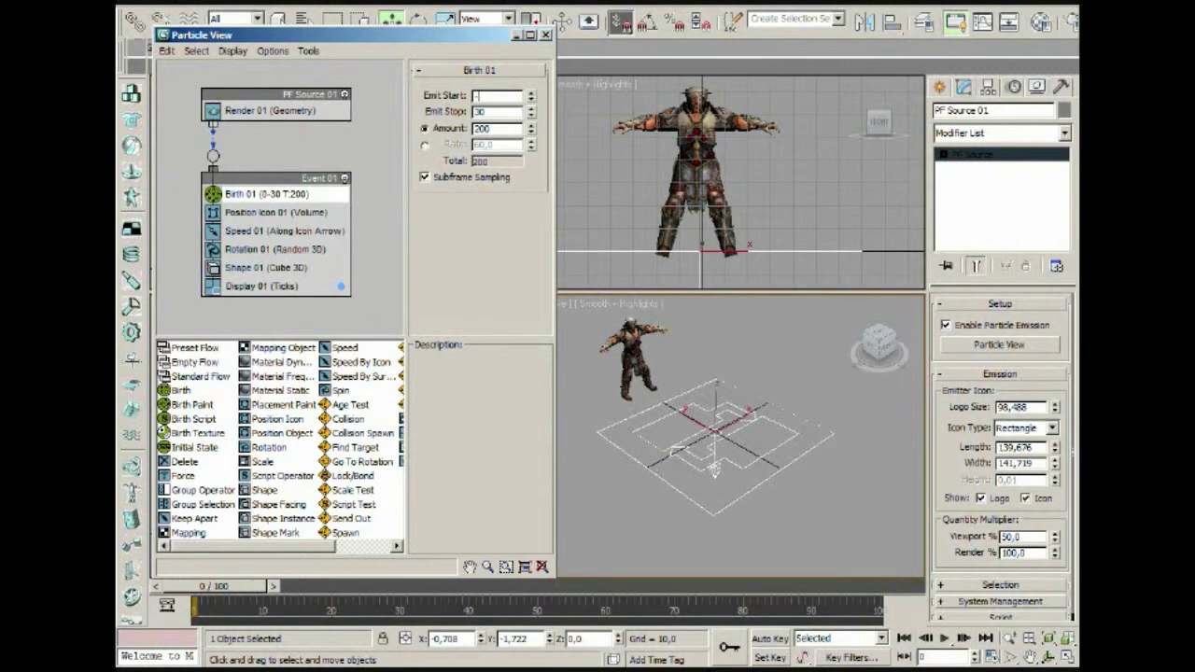
key("Return")
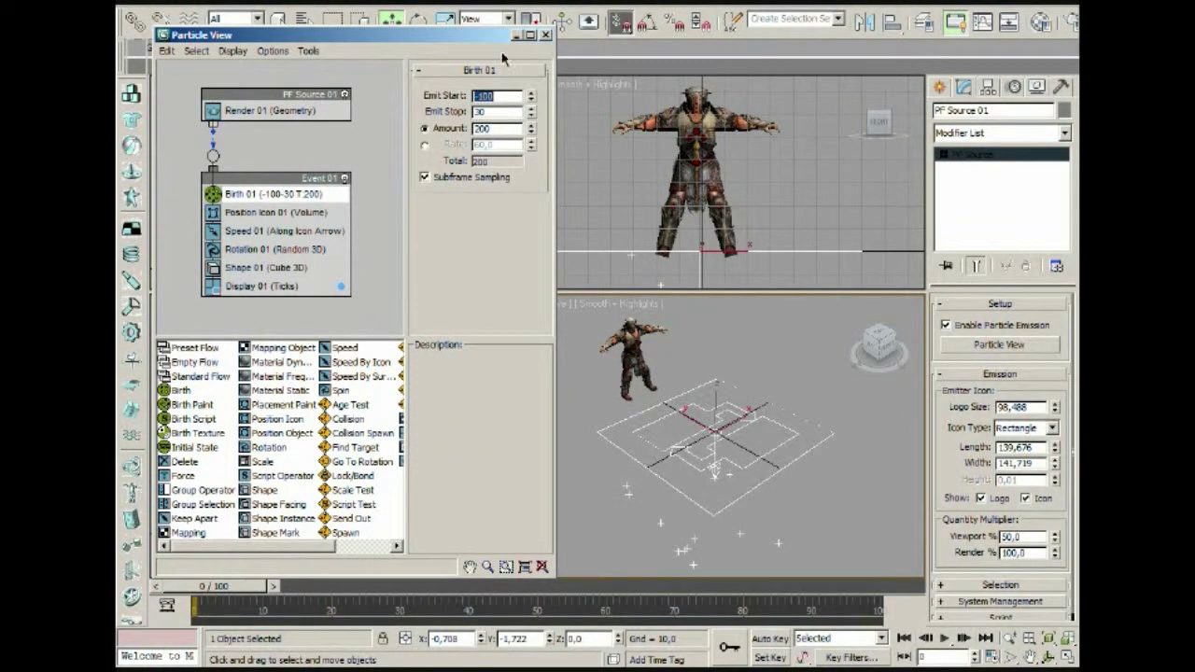
left_click(486, 111)
type("0")
key("Return")
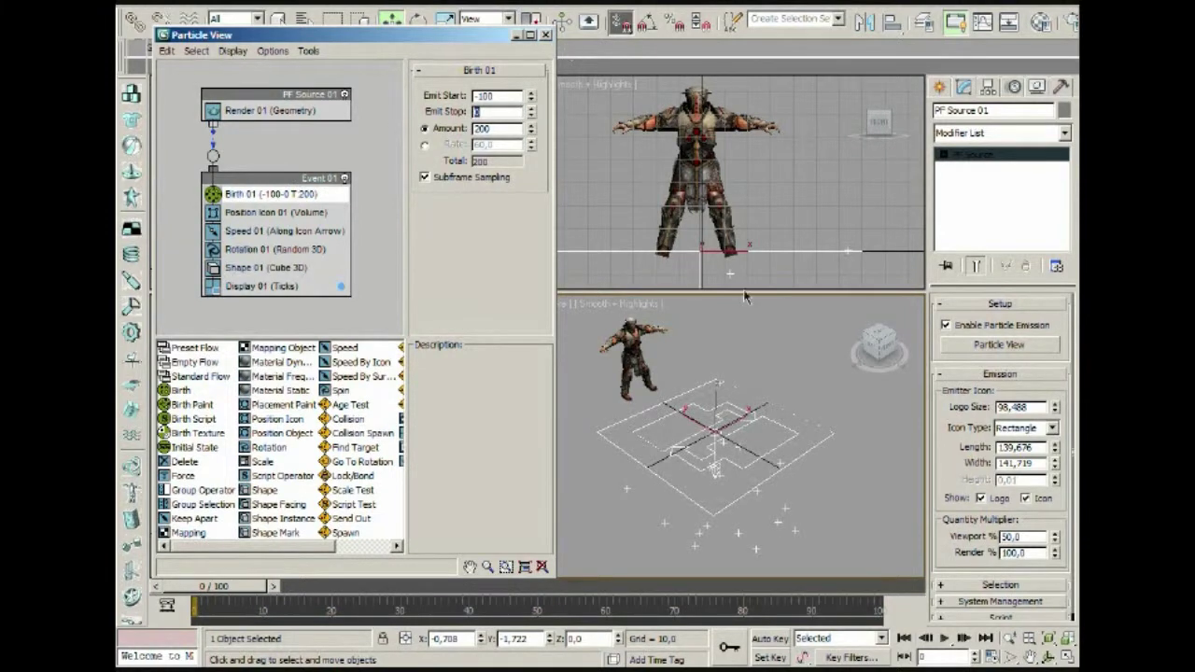
Step: Lock the particles onto the emitter in the Position Icon operator and check their placement at frame 0
middle_click_drag(717, 385, 734, 405, "alt")
mouse_move(246, 593)
left_mouse_down()
mouse_move(819, 588)
mouse_move(224, 590)
left_mouse_up()
key("w")
middle_click_drag(681, 478, 754, 437, "alt")
scroll(772, 457, "up", 2)
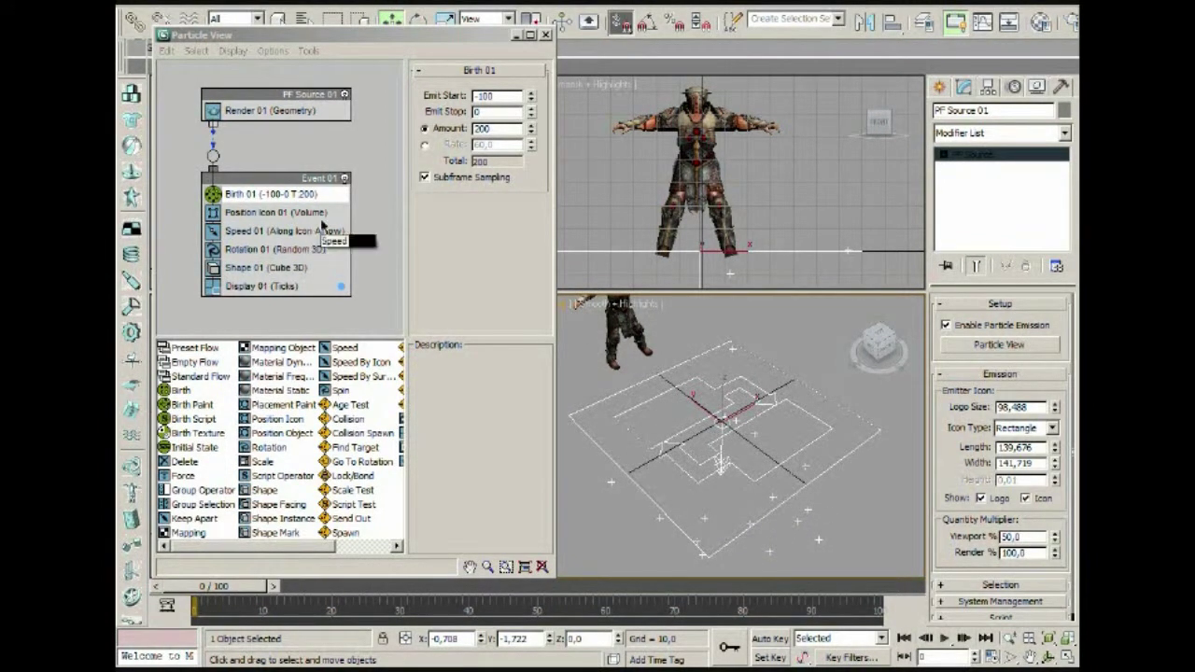
middle_click_drag(751, 388, 737, 387)
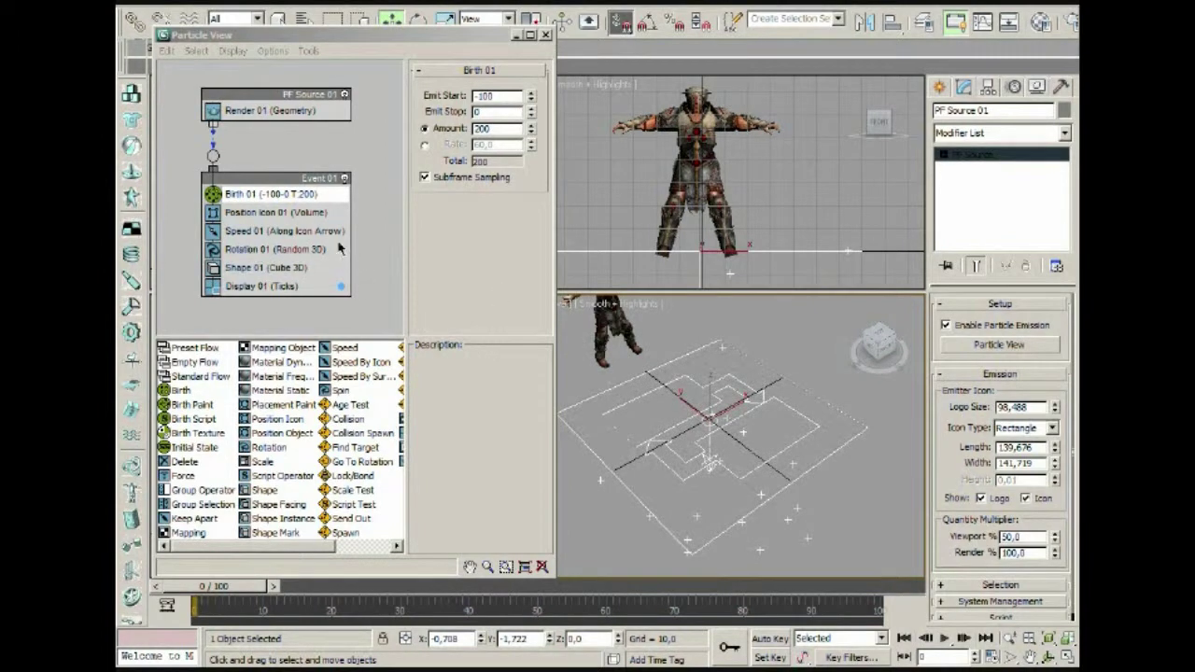
left_click(303, 213)
left_click(467, 95)
left_click_drag(249, 590, 205, 599)
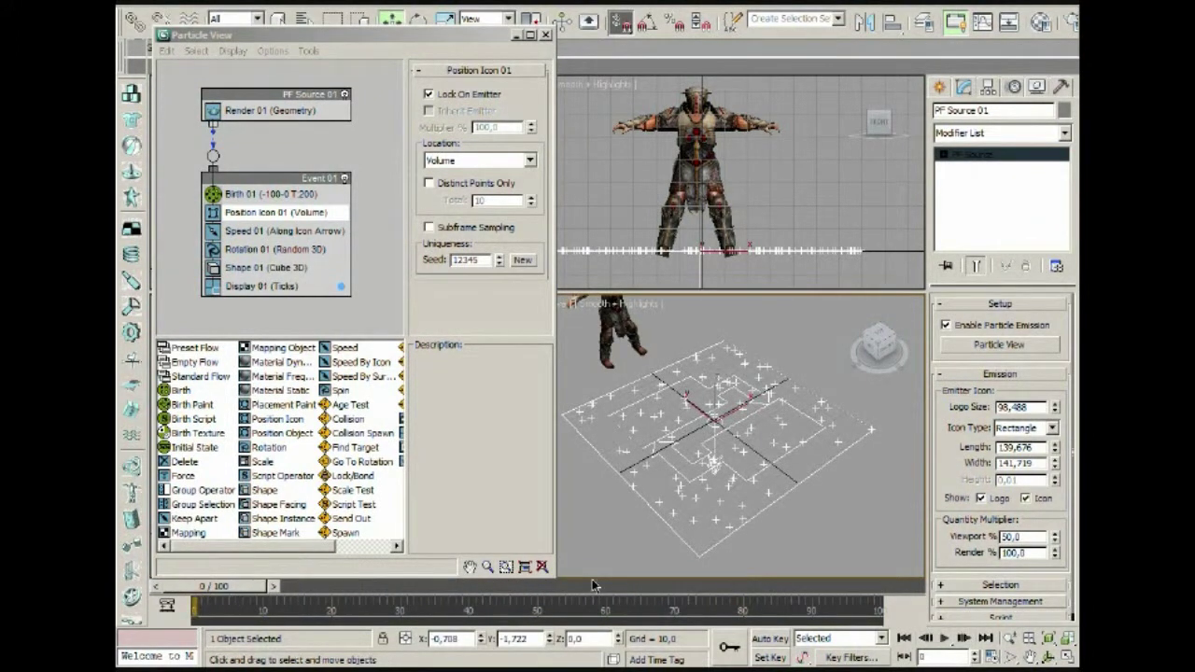
middle_click_drag(726, 423, 791, 435, "alt")
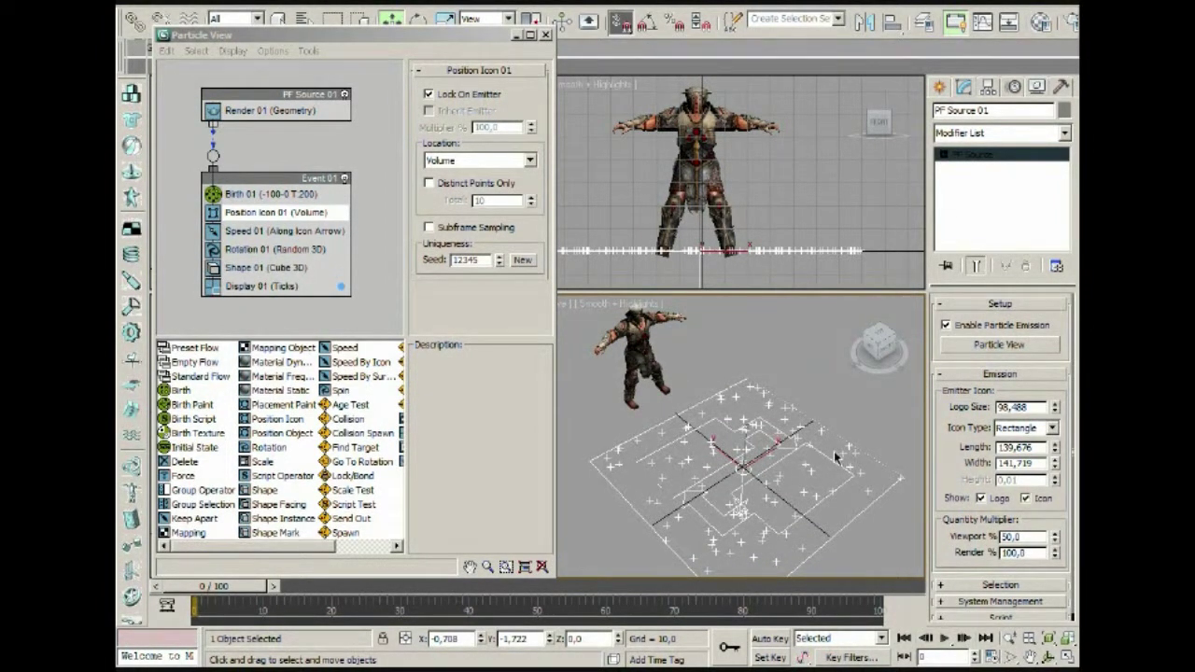
Step: Set the render output width to 1000 pixels
left_click(271, 267)
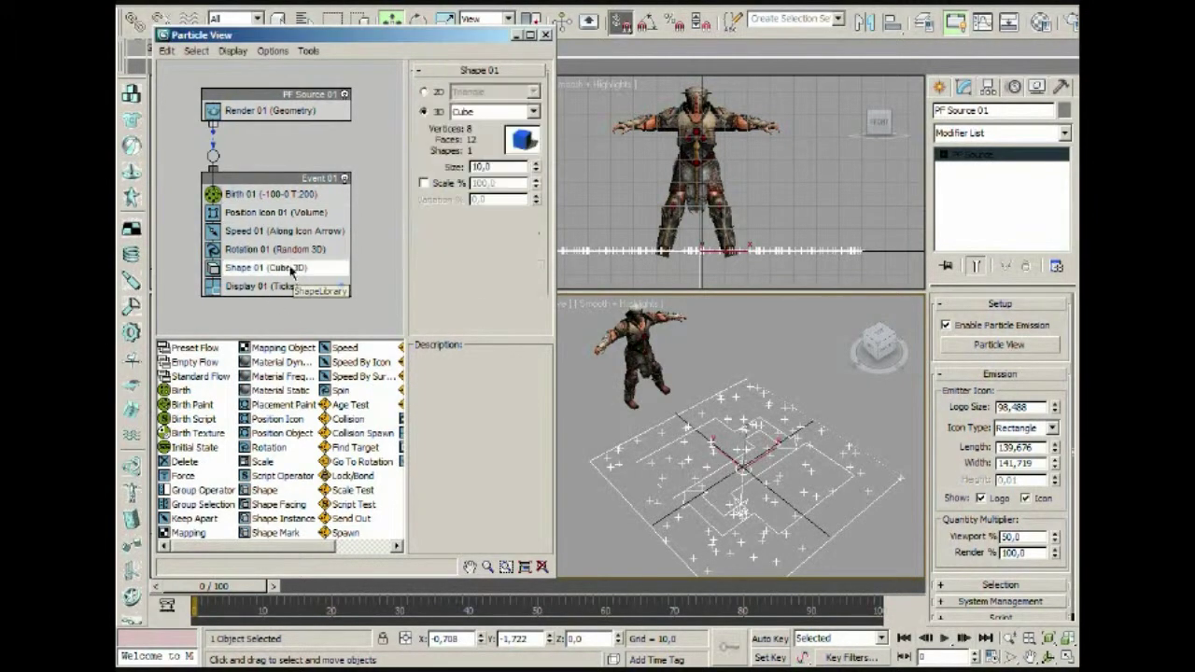
middle_click_drag(731, 410, 762, 392, "alt")
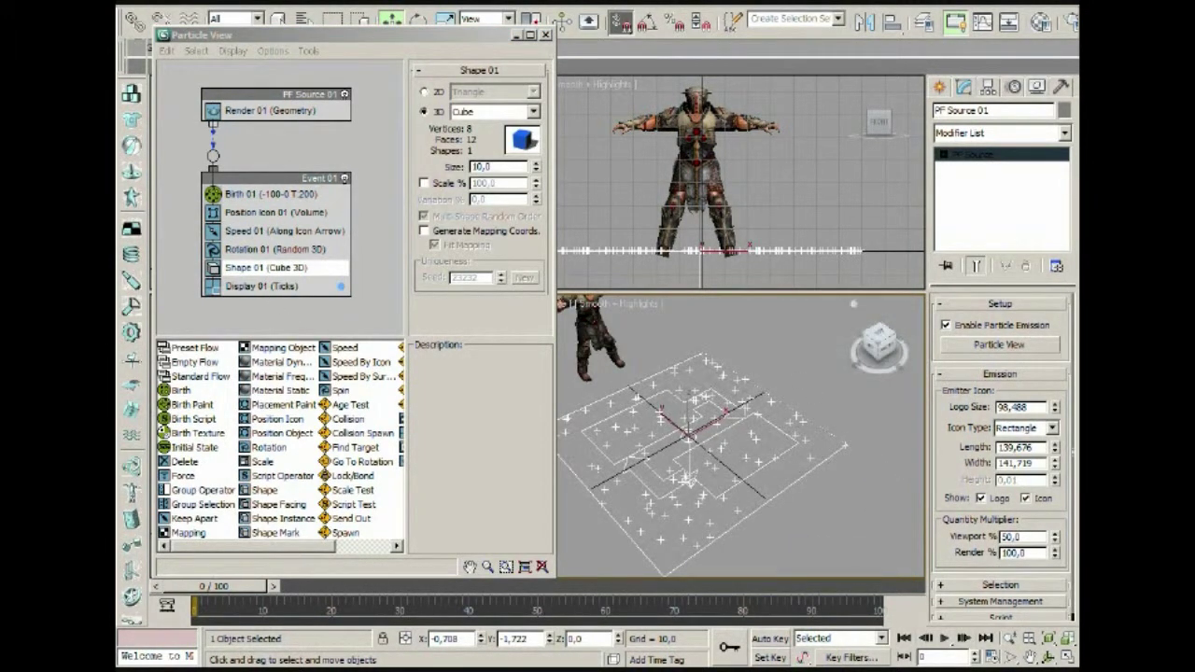
left_click(1068, 24)
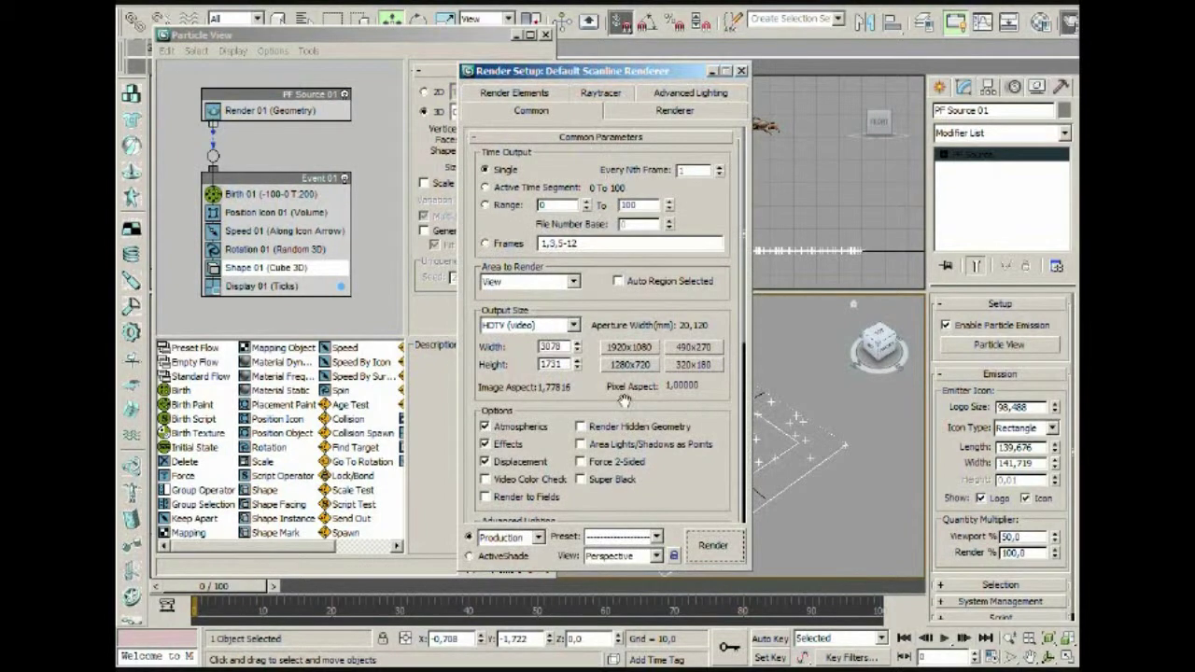
double_click(566, 346)
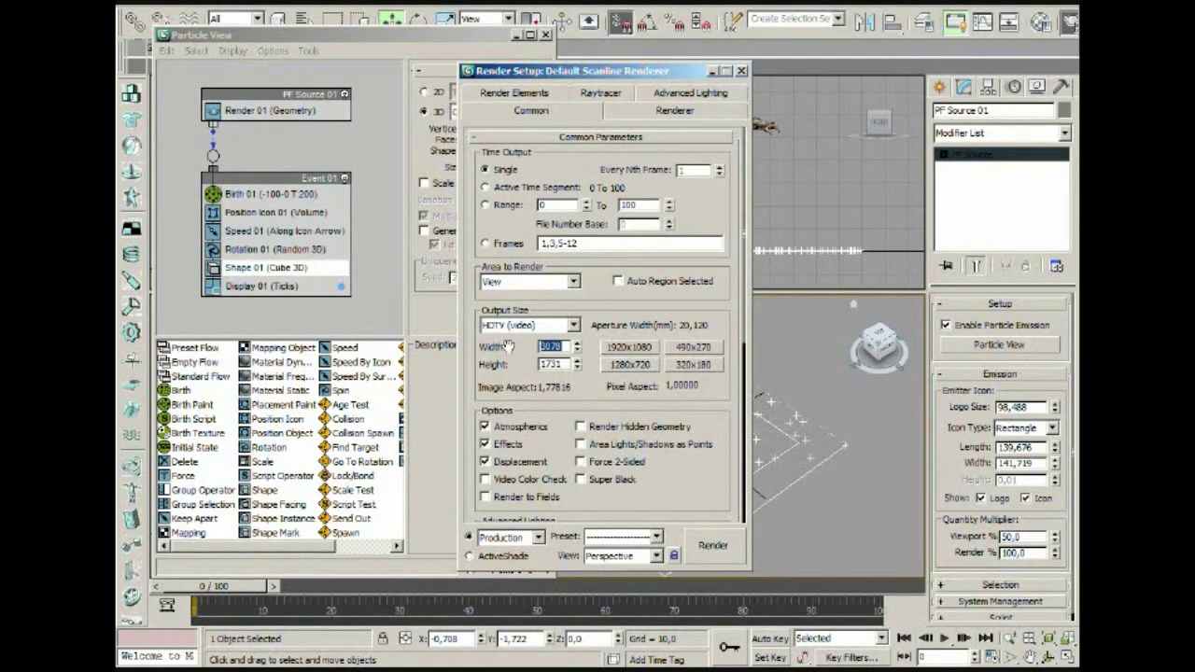
type("1000")
key("Return")
left_click(741, 71)
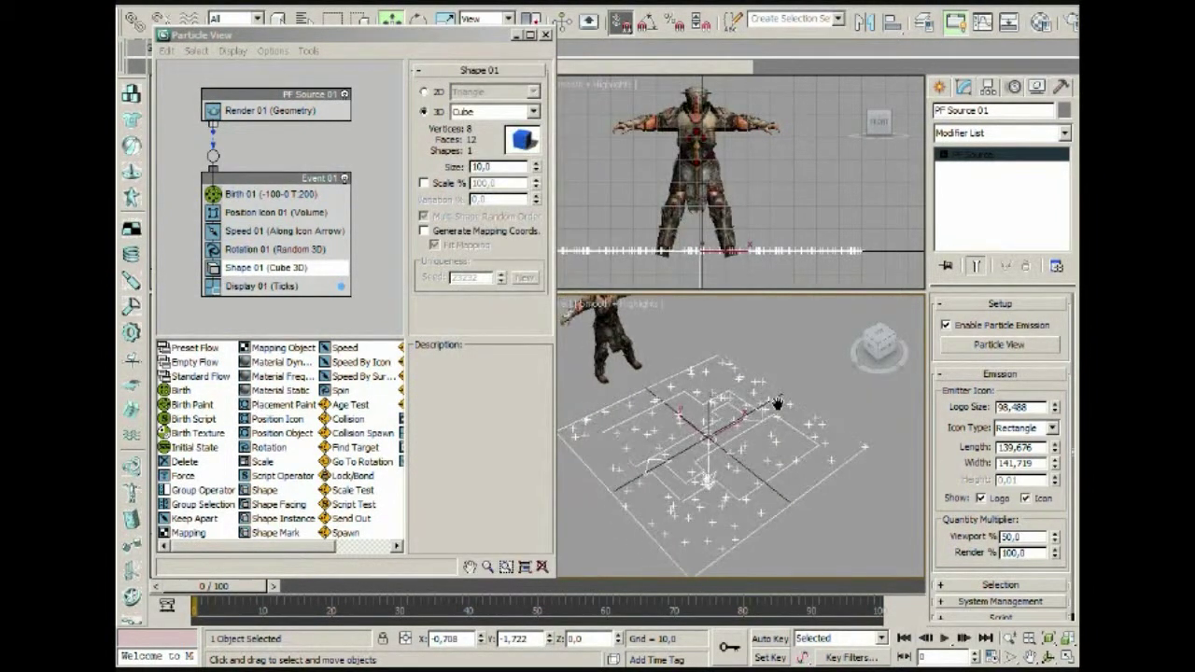
Step: Test render the Perspective view to inspect the cube particles, and close the rendered frame
key("shift+q")
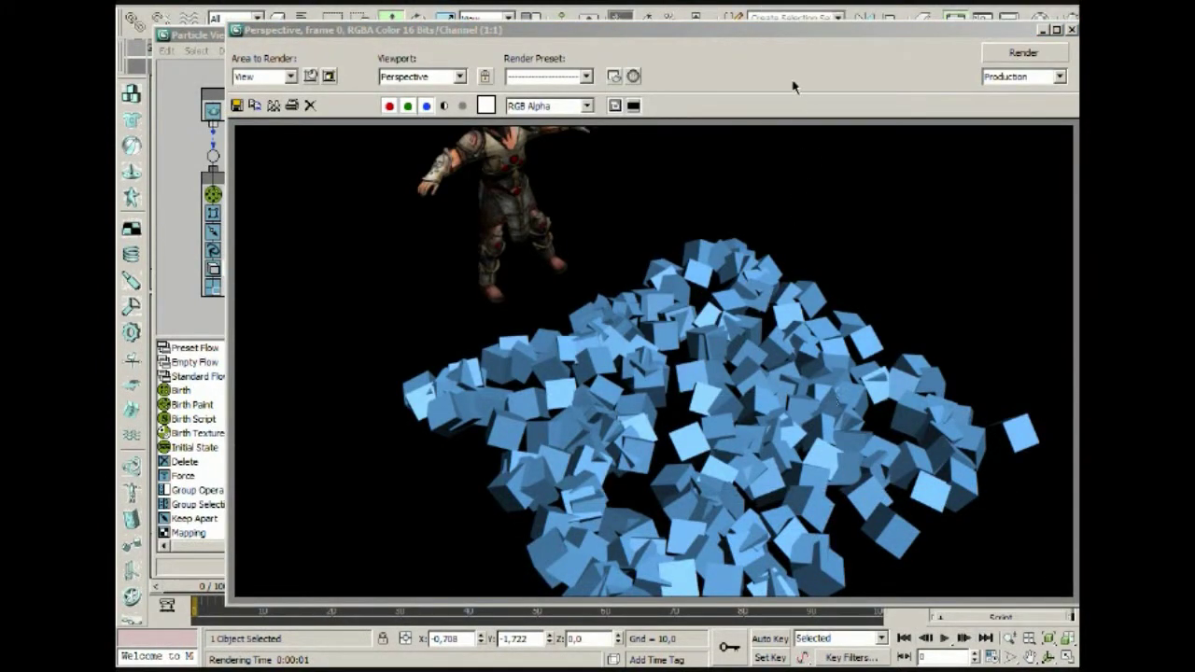
left_click_drag(787, 31, 733, 25)
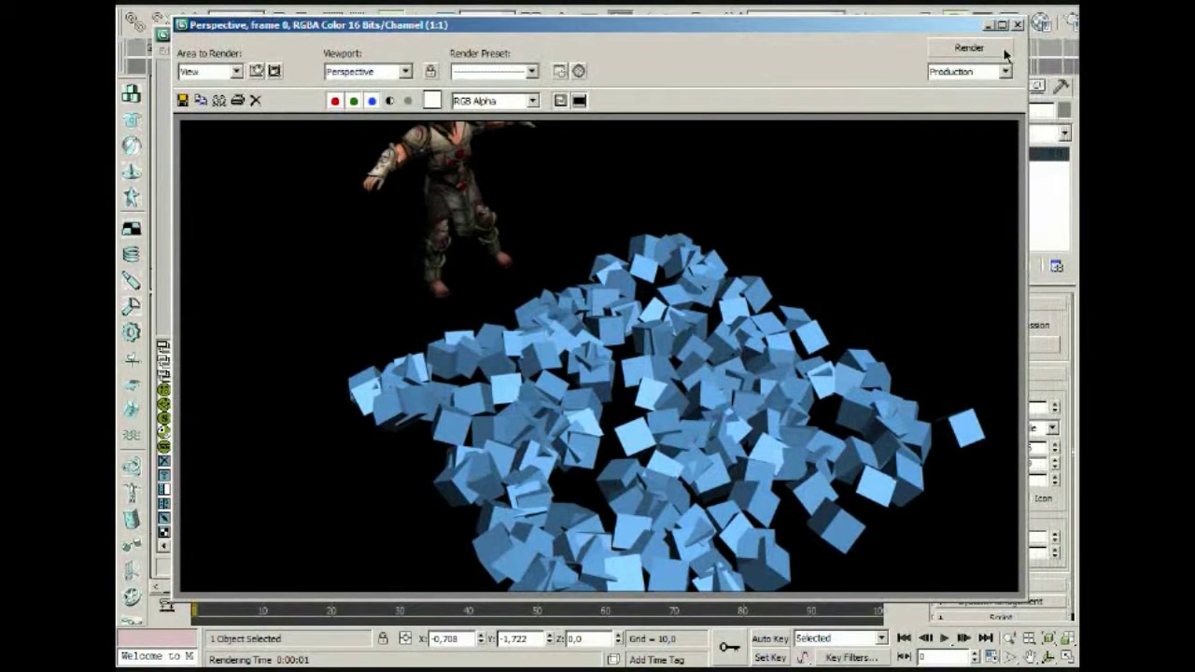
left_click(1017, 24)
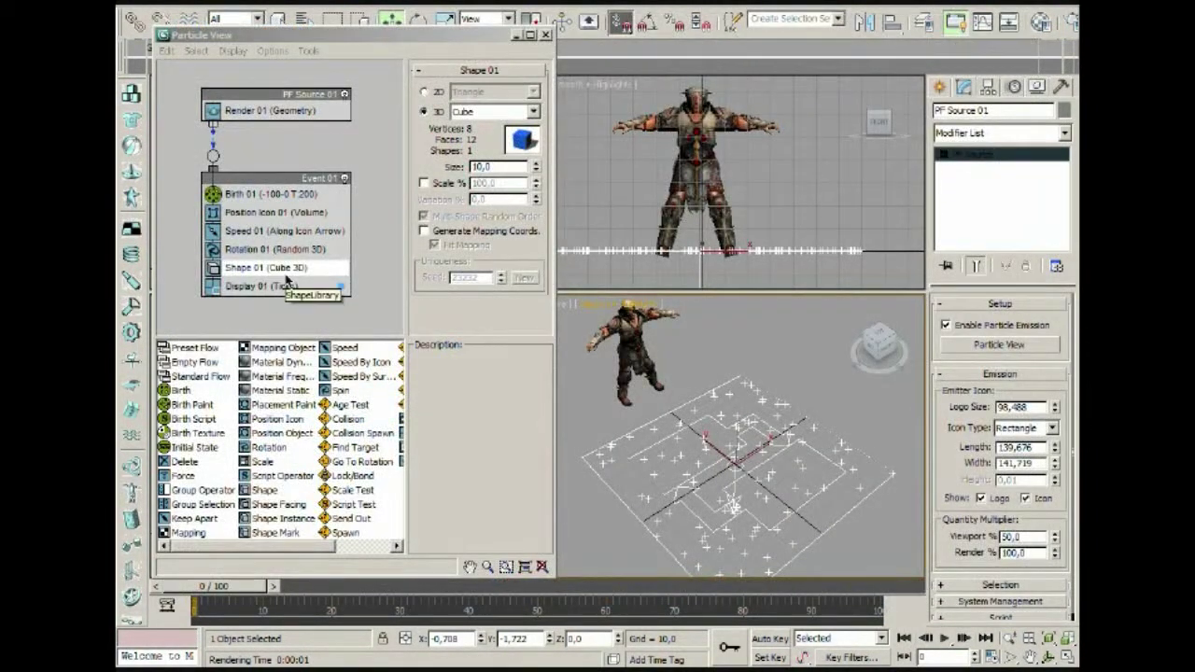
Step: Change the Shape operator's 3D particle shape to Heart and test render the Perspective view
left_click(262, 271)
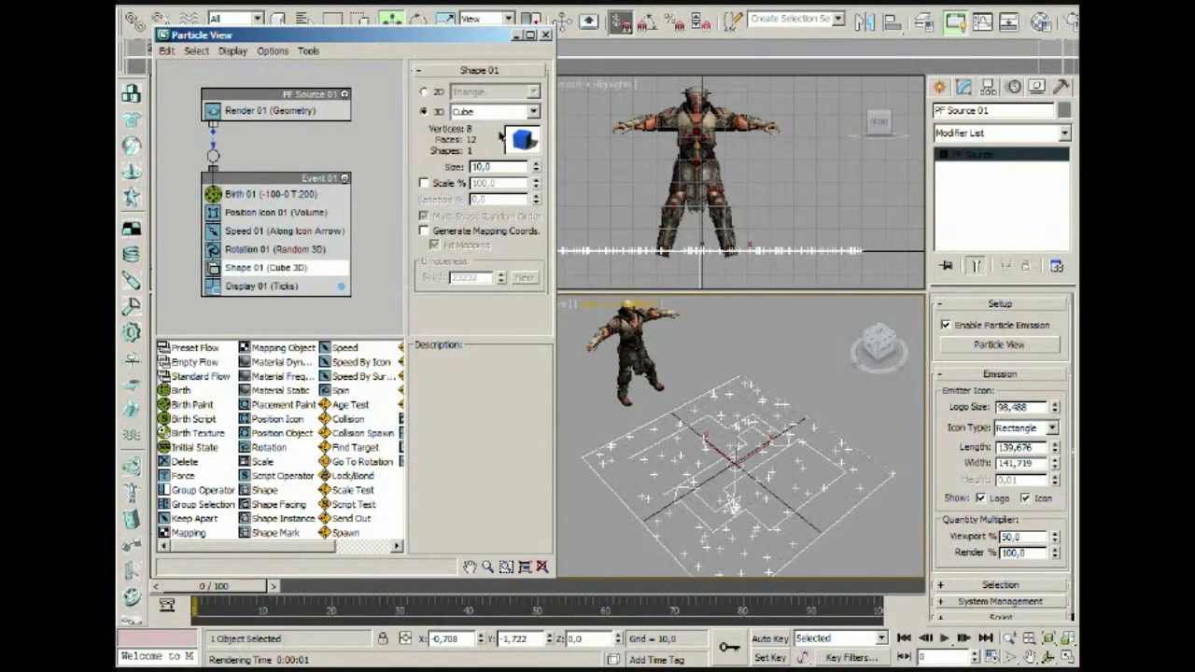
left_click(490, 111)
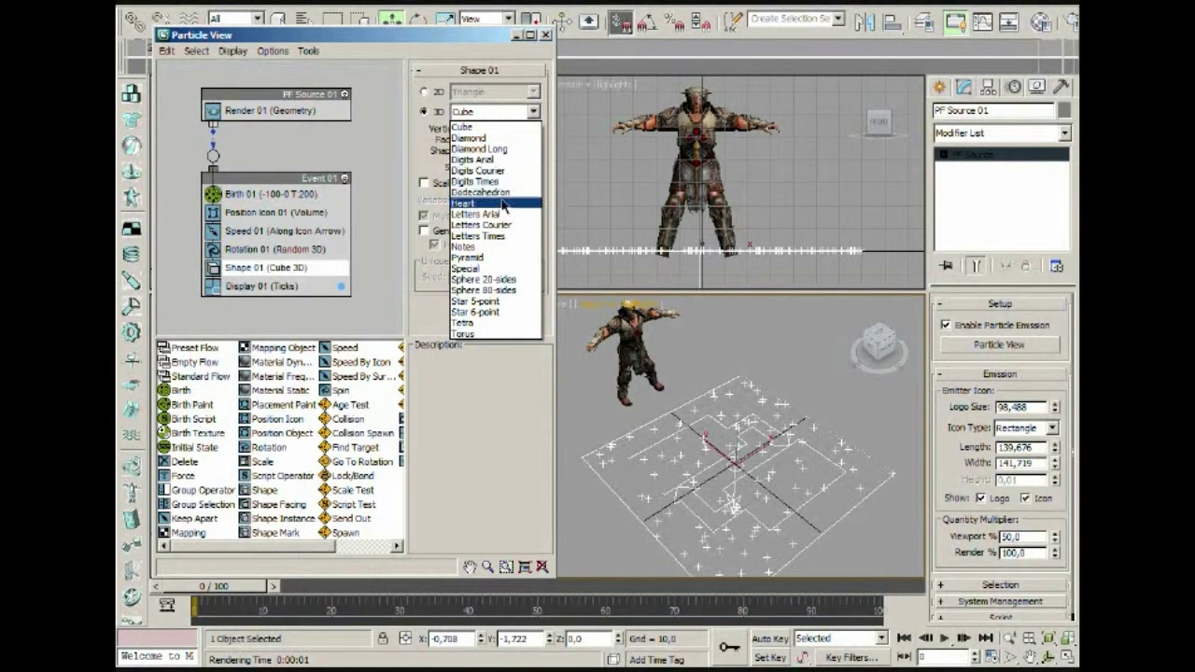
left_click(486, 197)
middle_click_drag(765, 440, 772, 426)
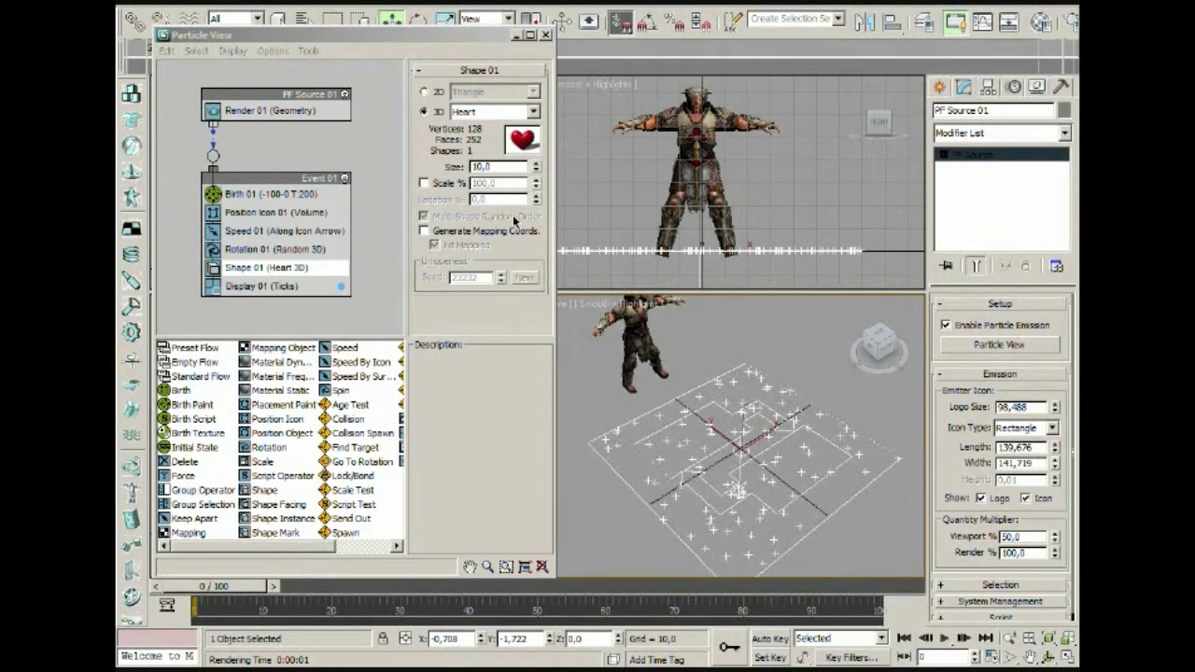
key("shift+q")
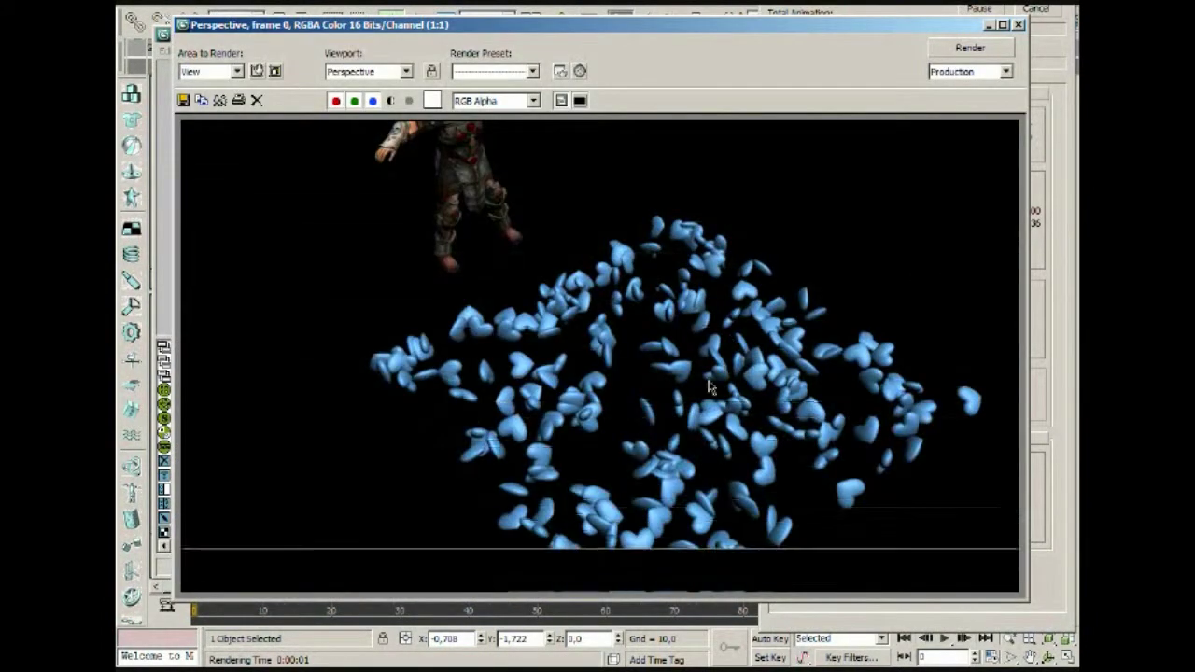
left_click(1019, 24)
left_click(526, 144)
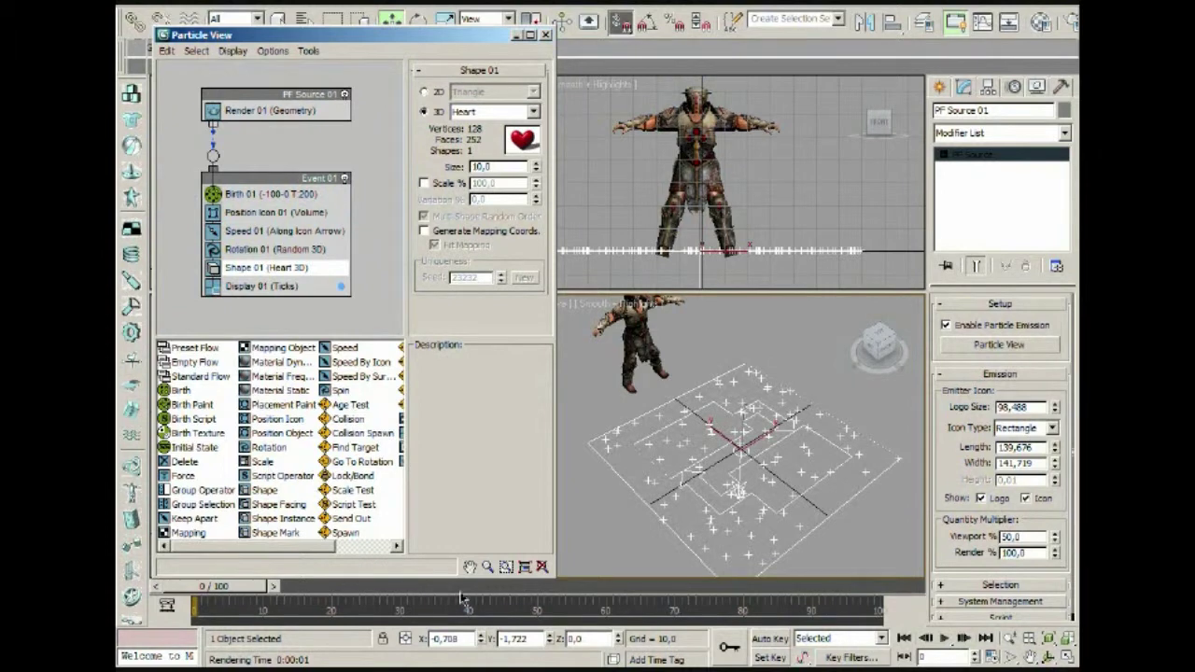
Step: Replace the Shape operator in Event 01 with a Shape Instance operator that uses the Knight group as particle geometry
left_click_drag(285, 525, 261, 271)
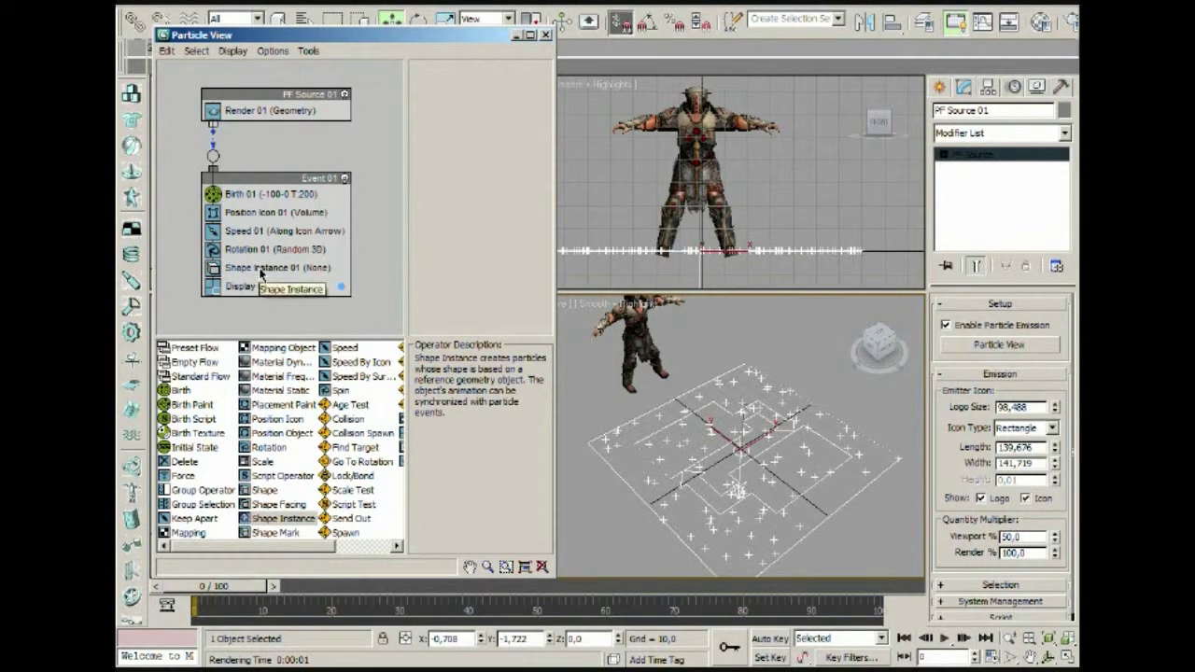
left_click(263, 272)
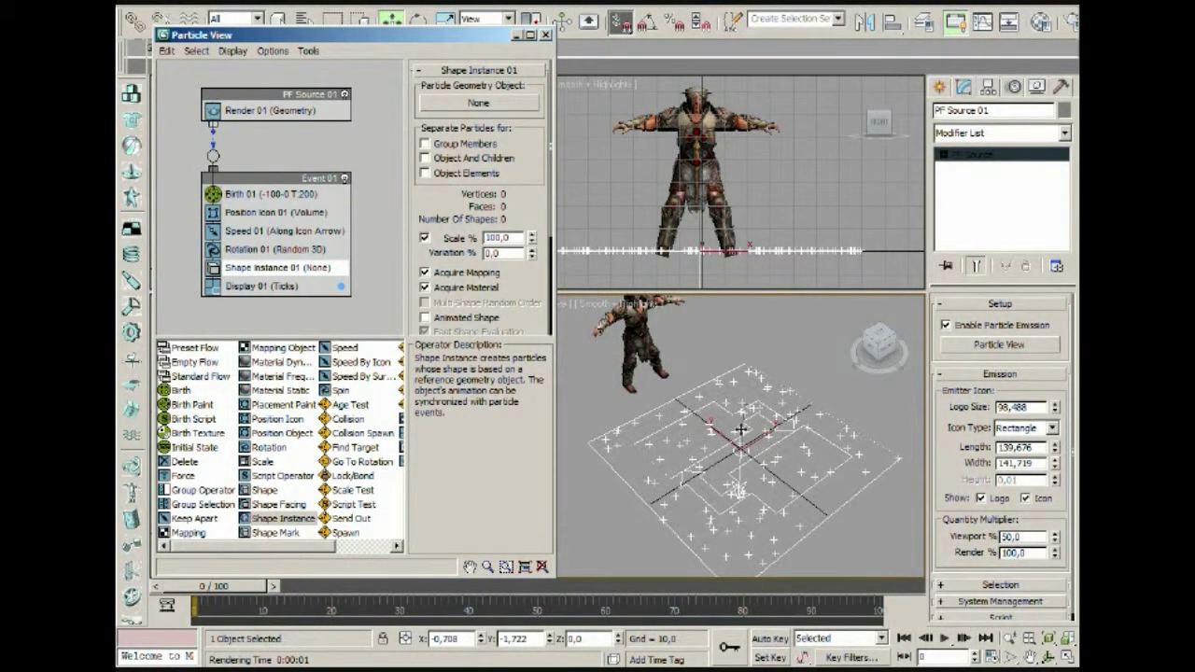
left_click(478, 104)
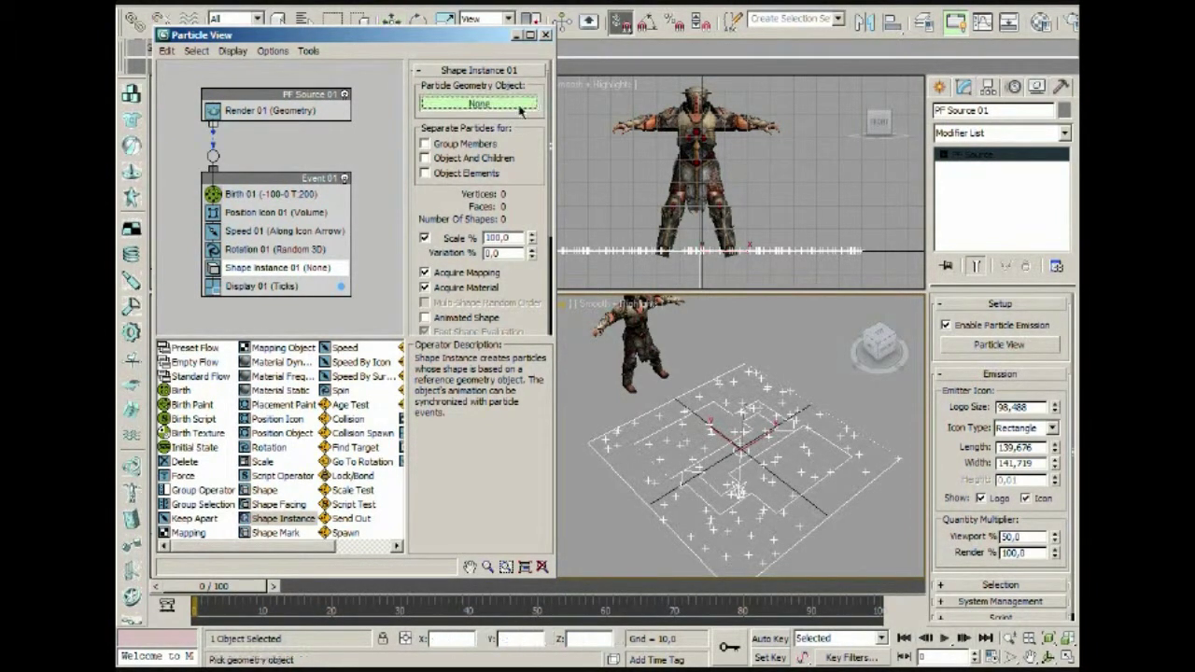
left_click(651, 359)
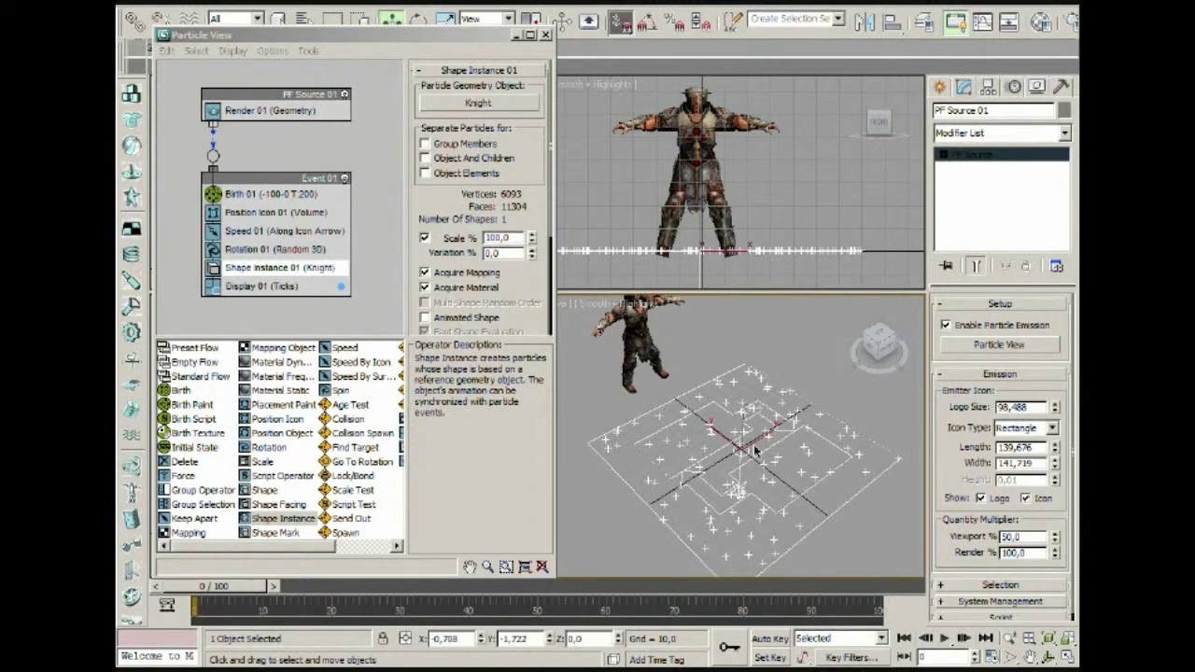
Step: Try to test render the Perspective view with the knight particles, and close the rendered frame
middle_click_drag(739, 408, 716, 394)
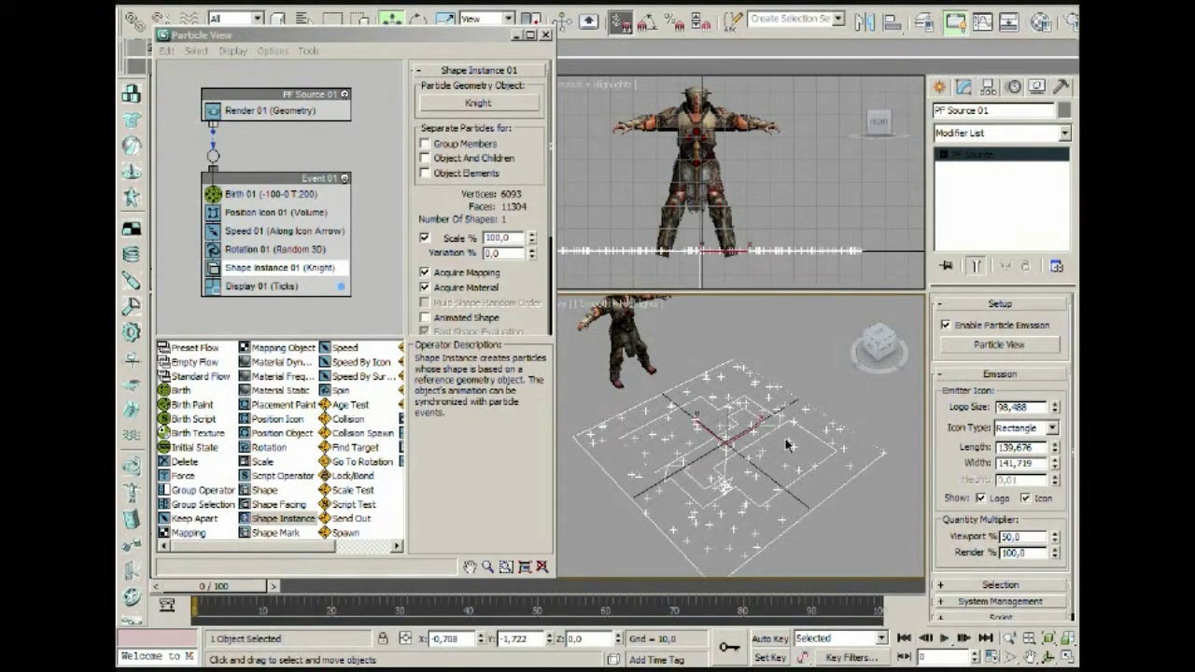
key("shift+q")
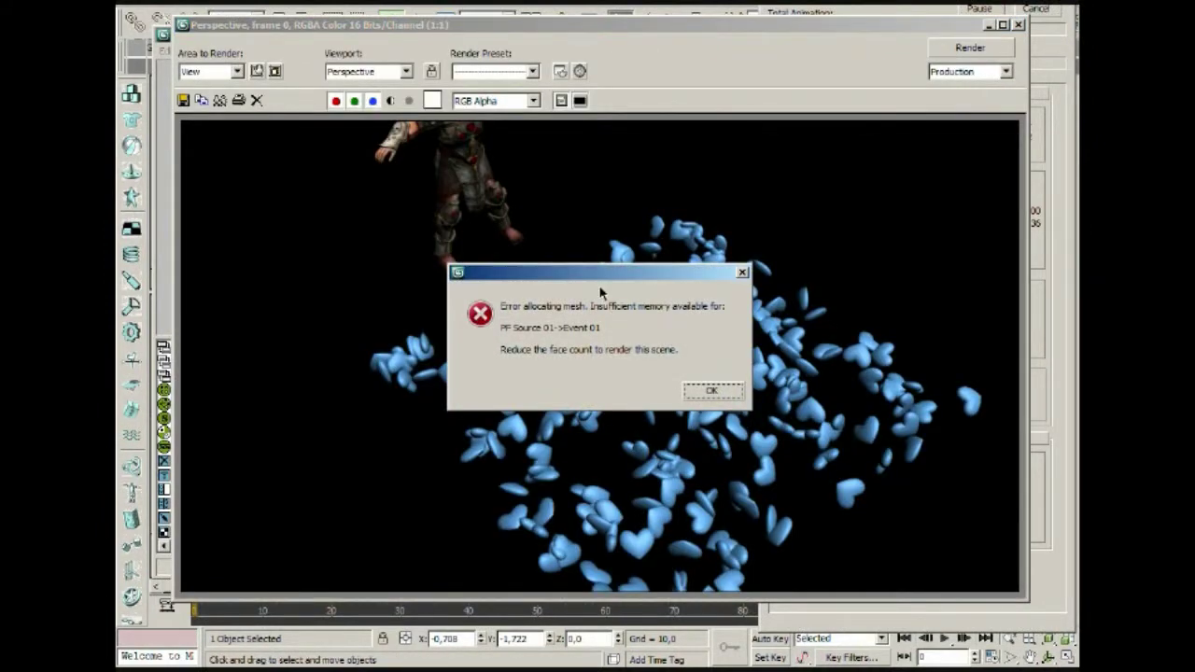
right_click(606, 272)
left_click(633, 281)
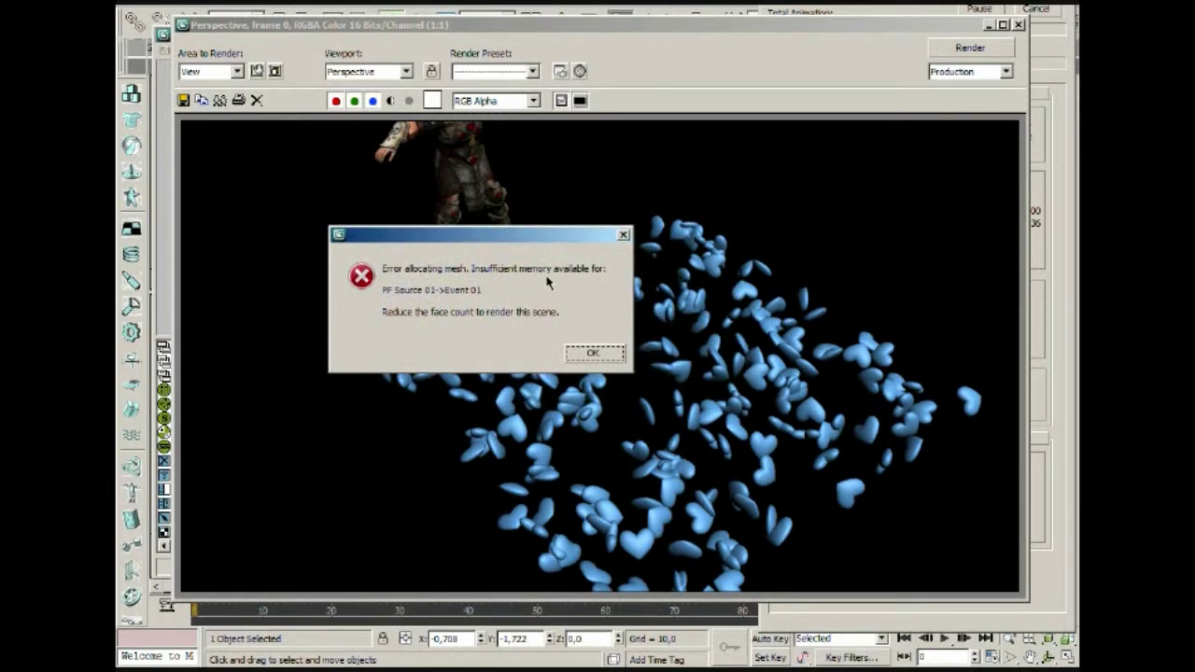
left_click(594, 353)
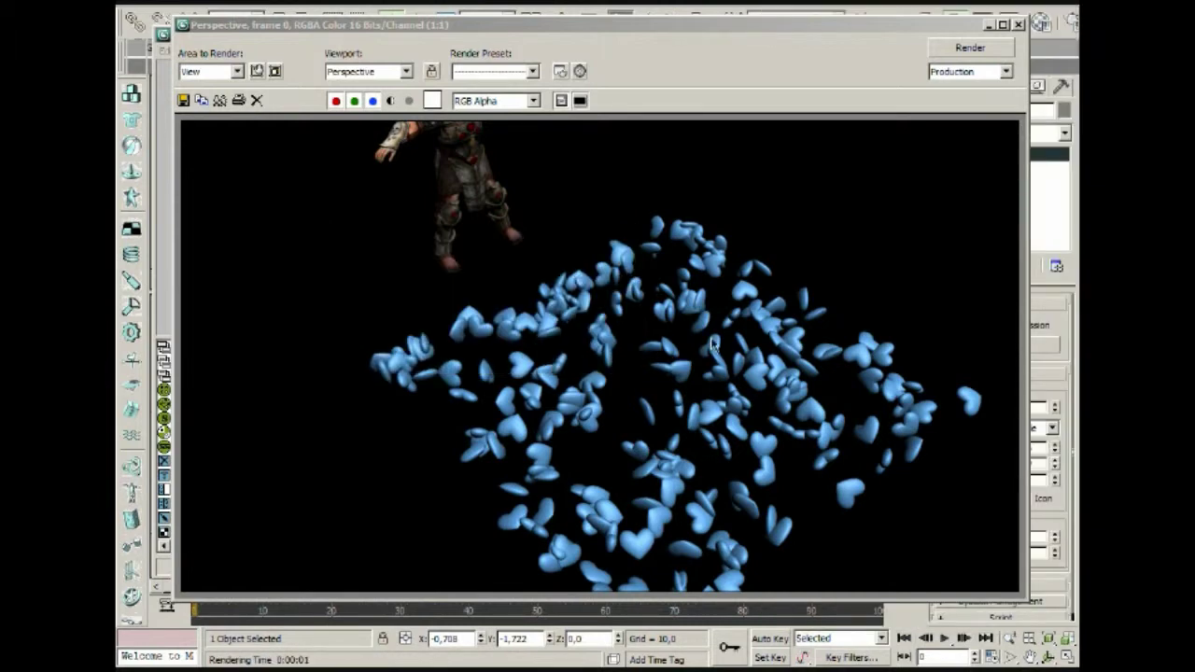
left_click(588, 29)
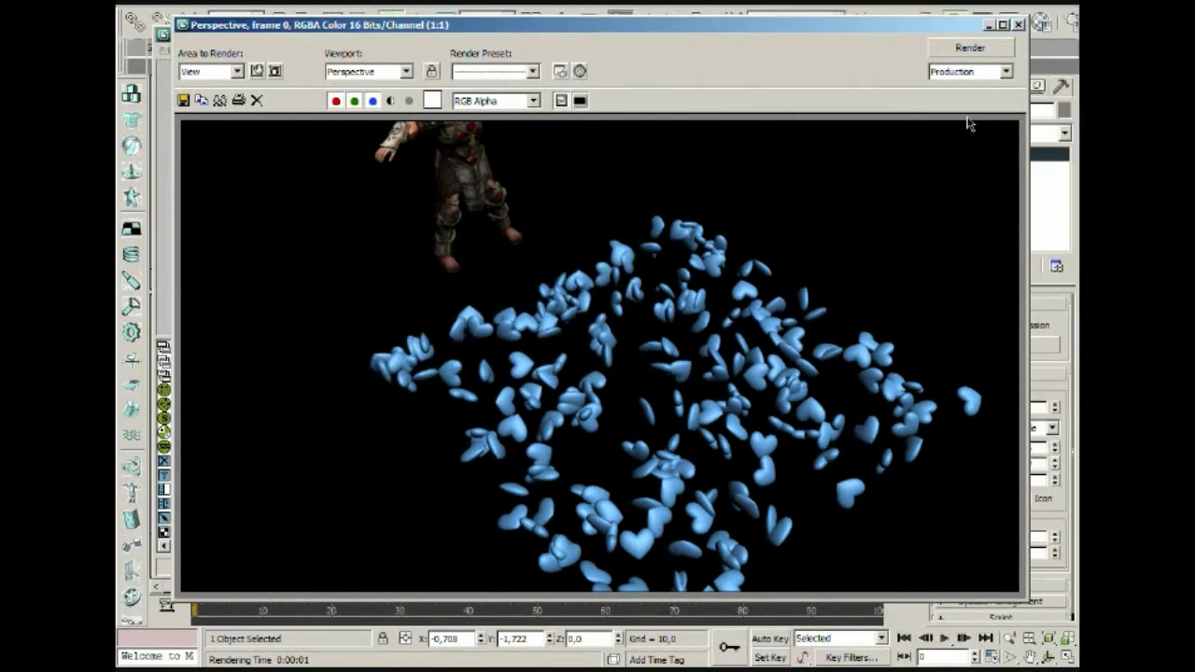
left_click(1019, 25)
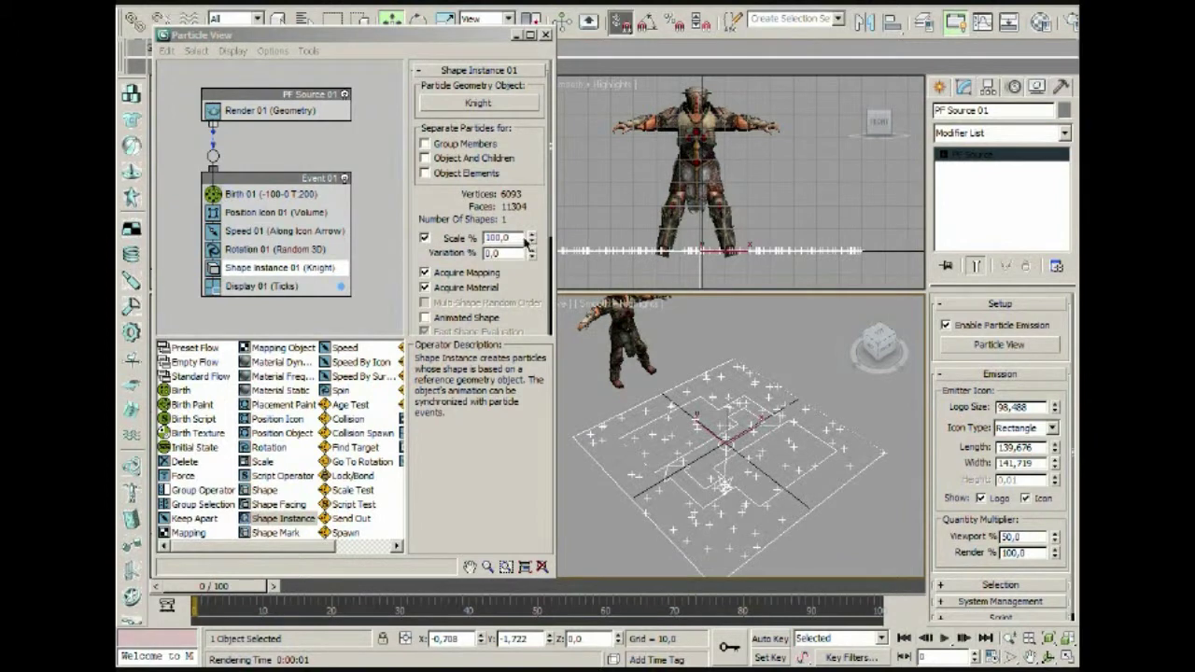
Step: Set the Shape Instance operator's scale to 50%
double_click(502, 238)
type("50")
key("Return")
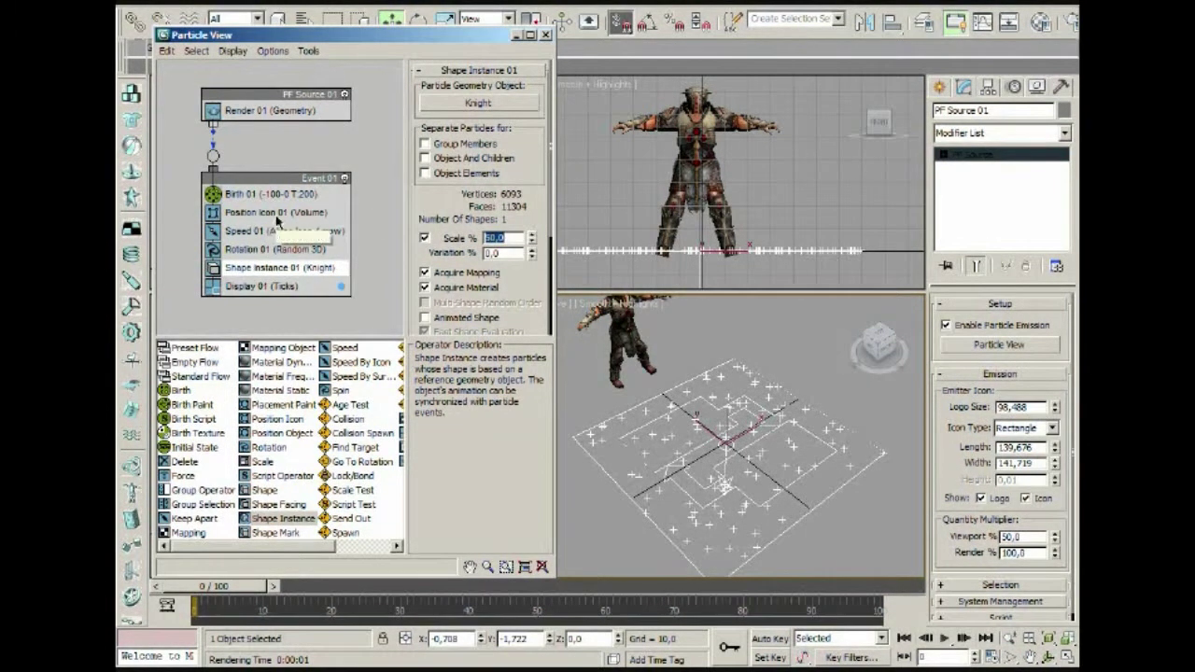
Step: Set the Birth operator's particle amount to 15
left_click(317, 193)
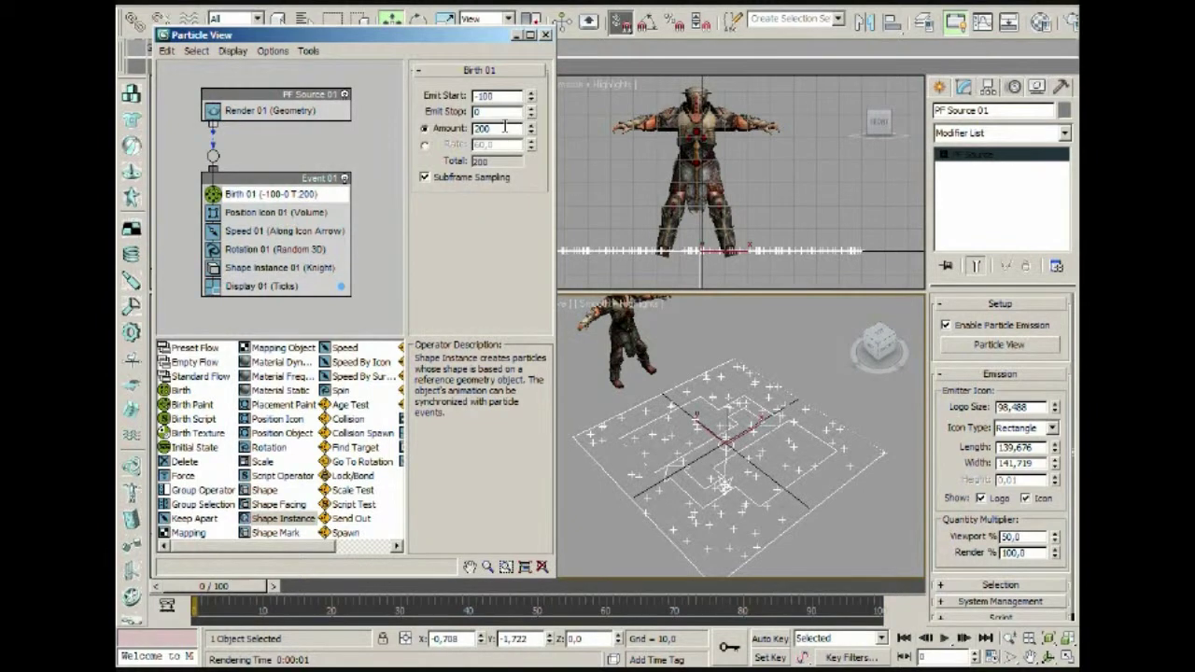
left_click_drag(505, 126, 444, 128)
type("15")
key("Return")
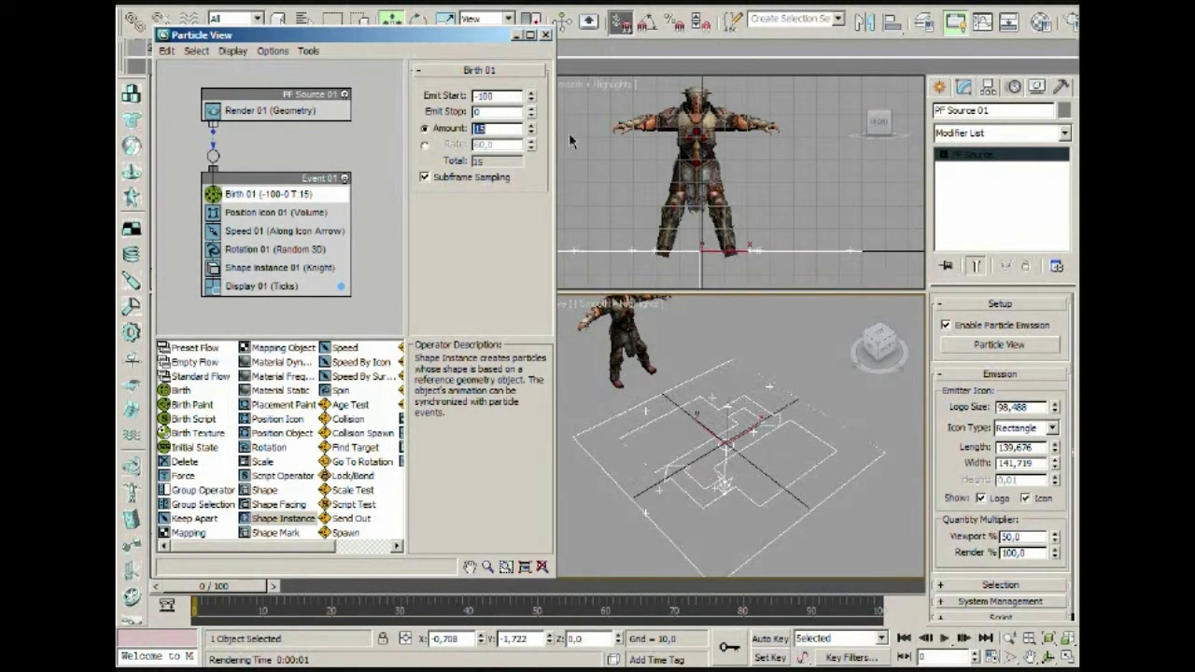
Step: Test render the Perspective view with the scaled knight particles, and close the rendered frame
middle_click_drag(730, 413, 738, 396)
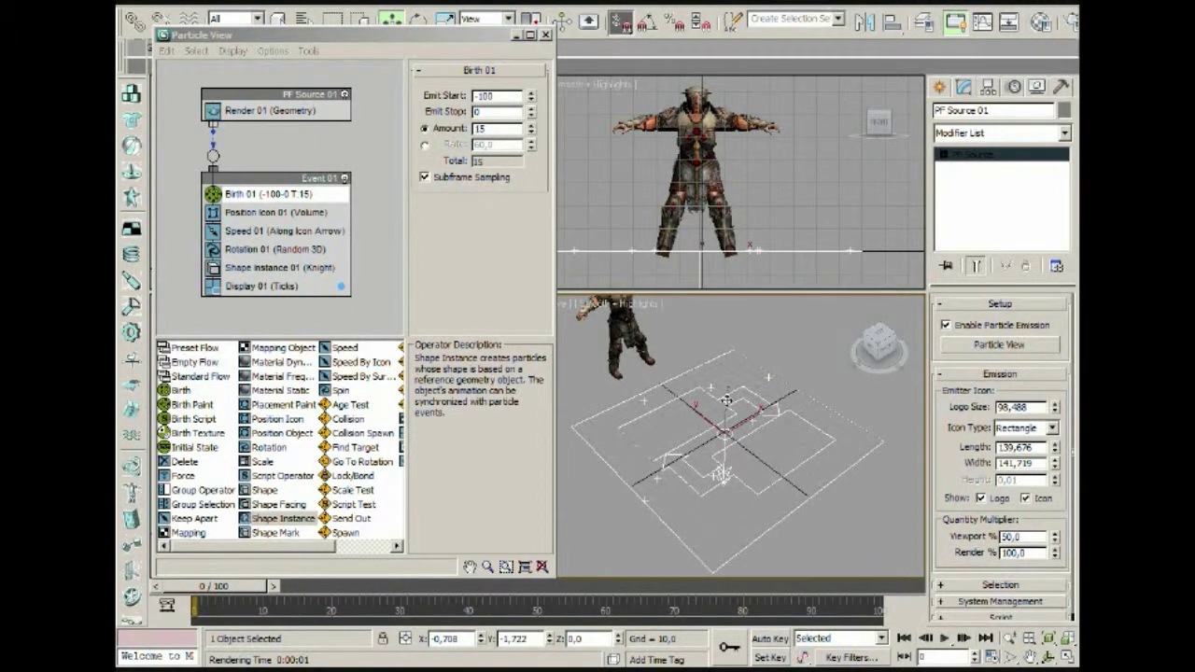
key("shift+q")
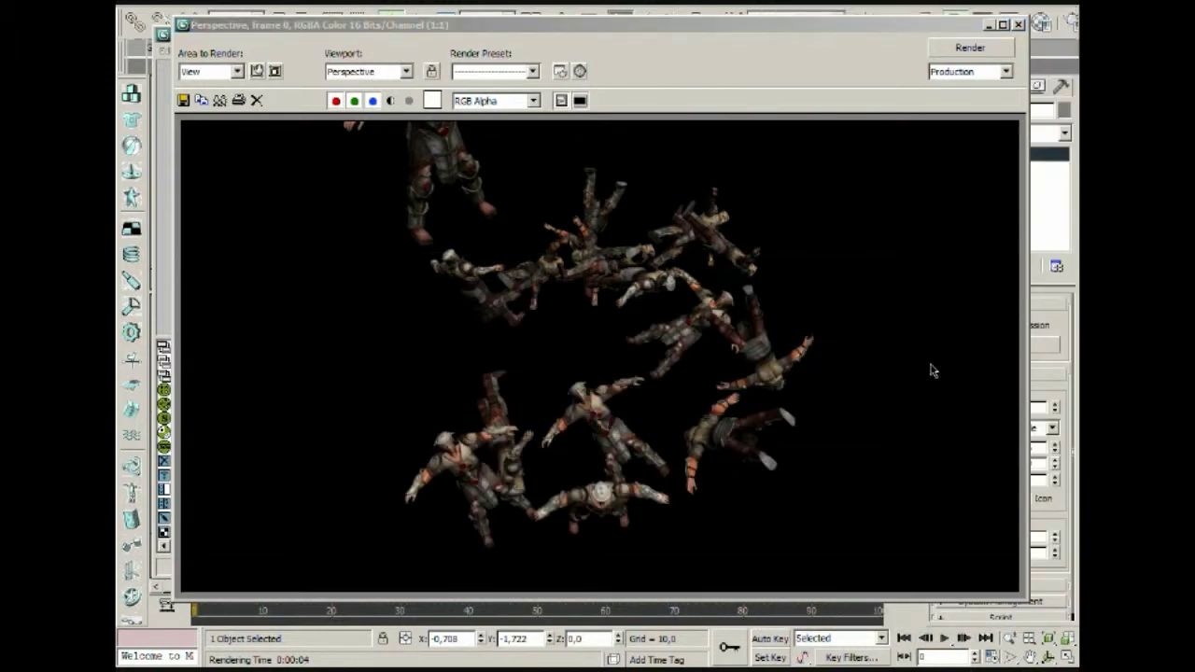
left_click(1018, 25)
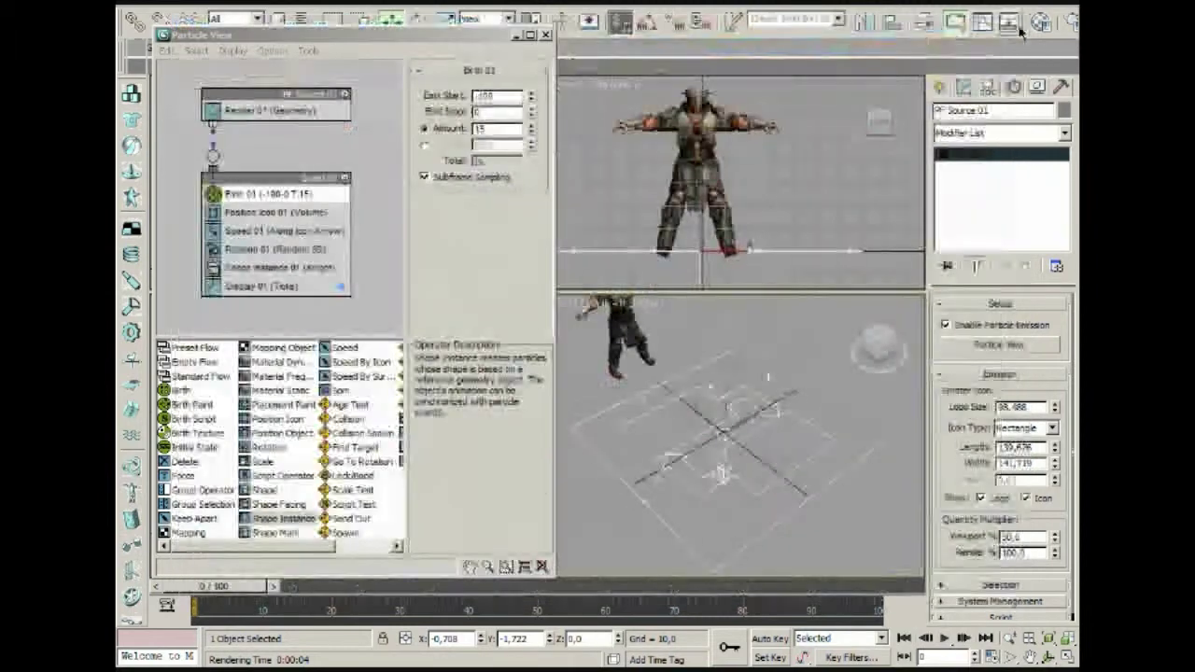
Step: Set the Display operator's type in Event 01 to Geometry so the knight particles show as meshes in the viewports
middle_click_drag(776, 408, 809, 417)
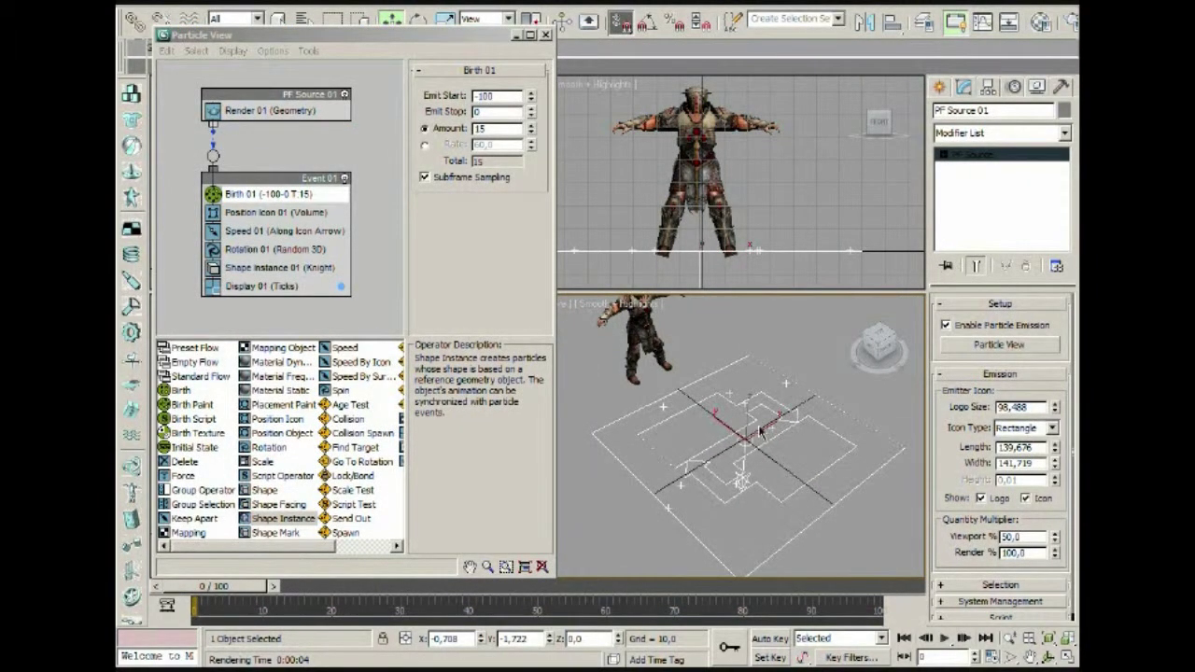
middle_click_drag(812, 444, 786, 416, "alt")
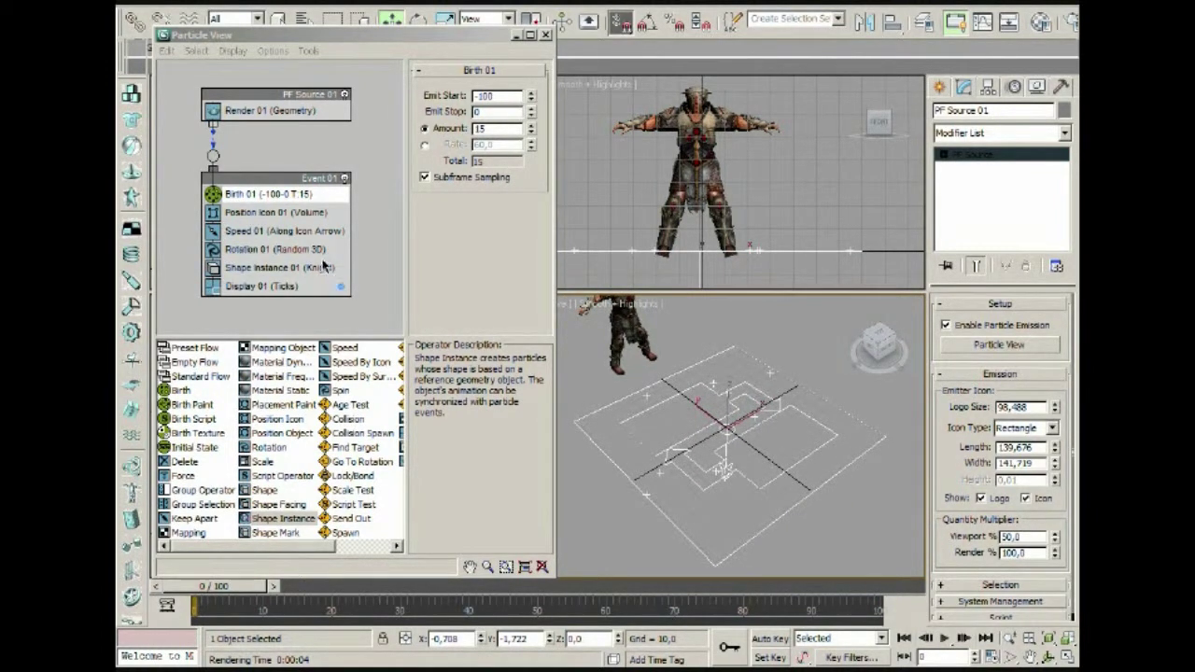
left_click(295, 288)
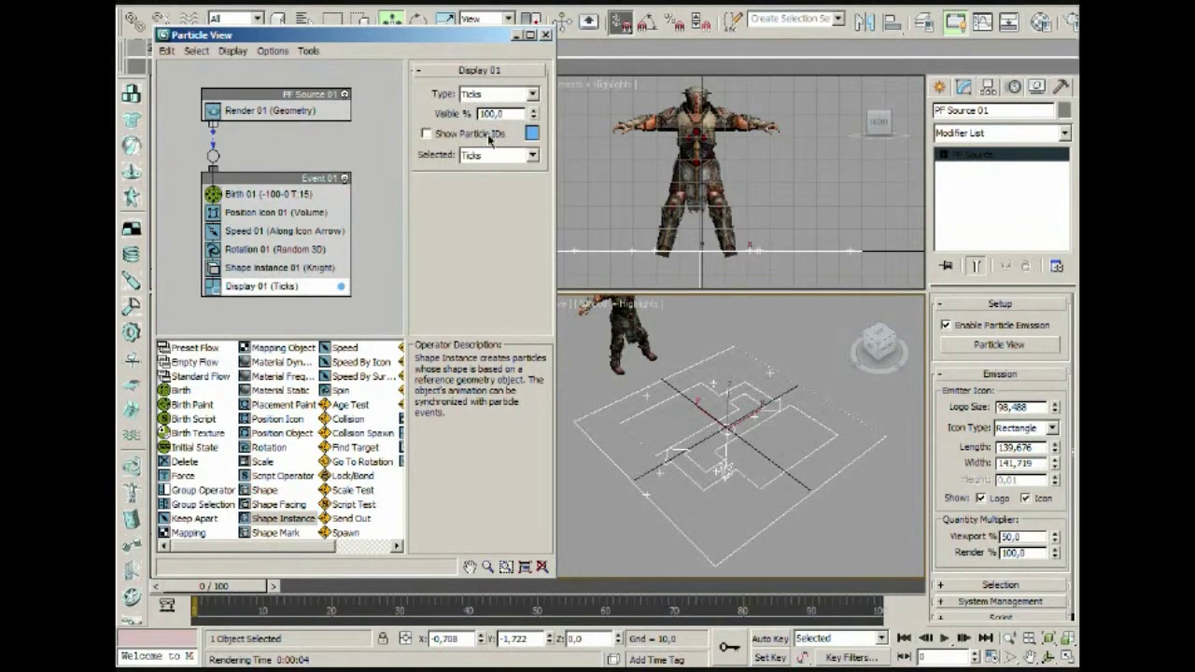
left_click(494, 96)
left_click(518, 176)
middle_click_drag(763, 419, 786, 435)
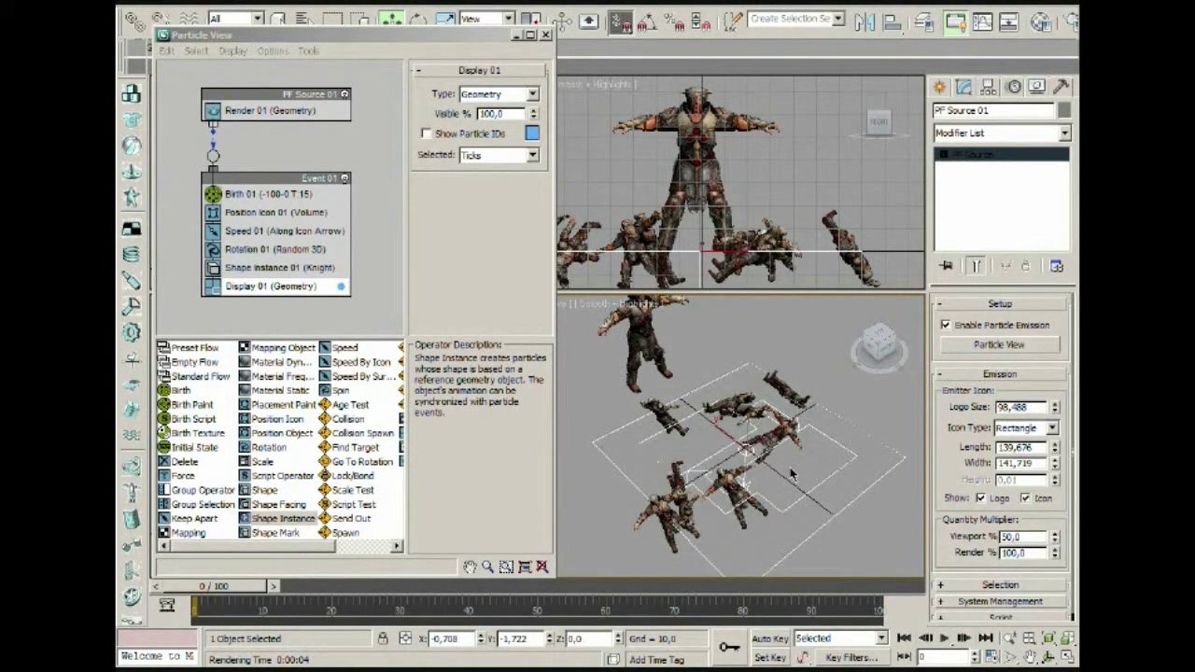
Step: Examine the orientation of the knight particles on the emitter in the Perspective view
scroll(792, 475, "up", 5)
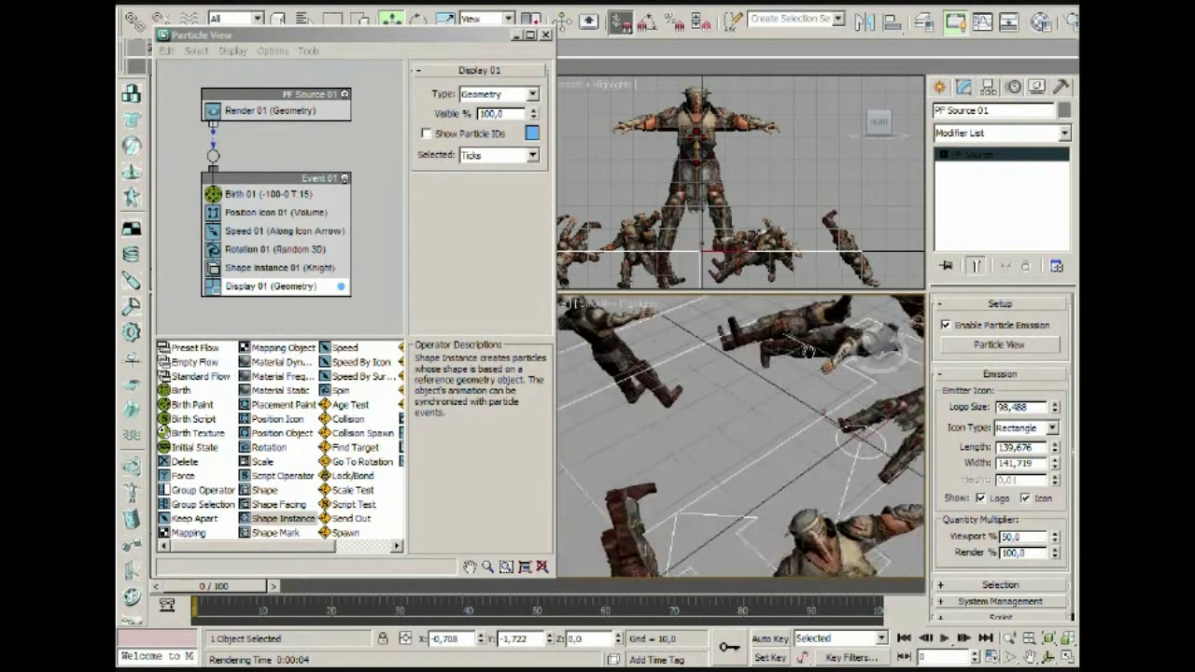
middle_click_drag(876, 262, 507, 624)
middle_click_drag(743, 422, 738, 511)
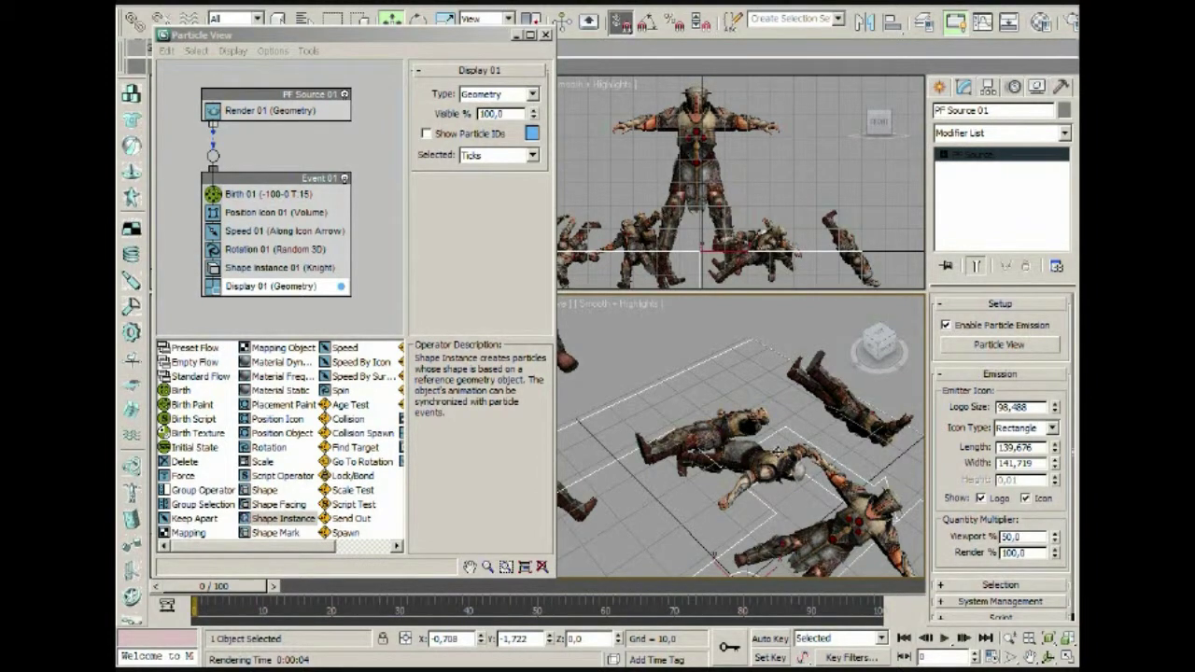
middle_click_drag(778, 449, 763, 416)
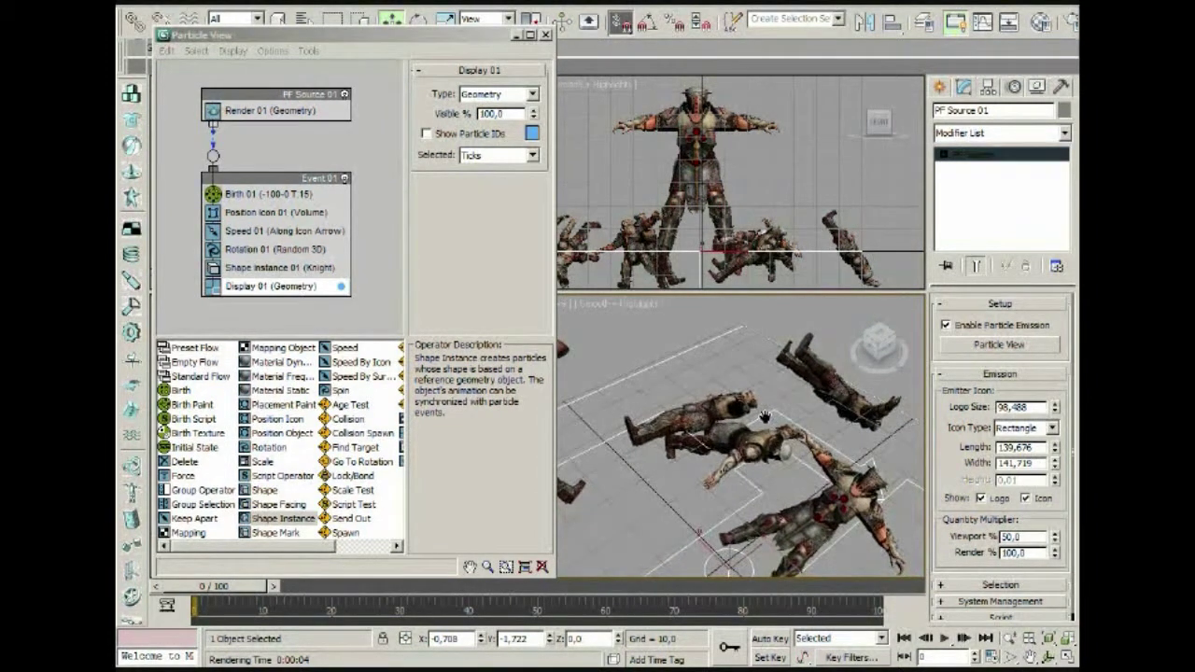
scroll(764, 416, "down", 3)
scroll(737, 446, "down", 1)
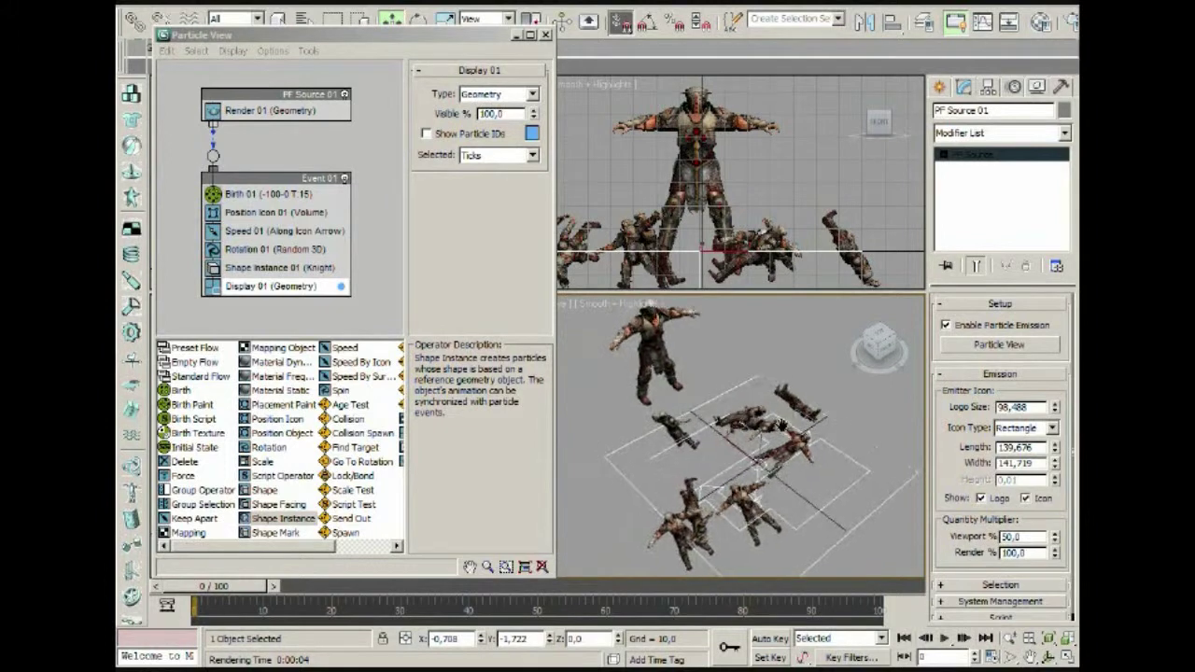
scroll(778, 429, "up", 2)
scroll(777, 428, "down", 2)
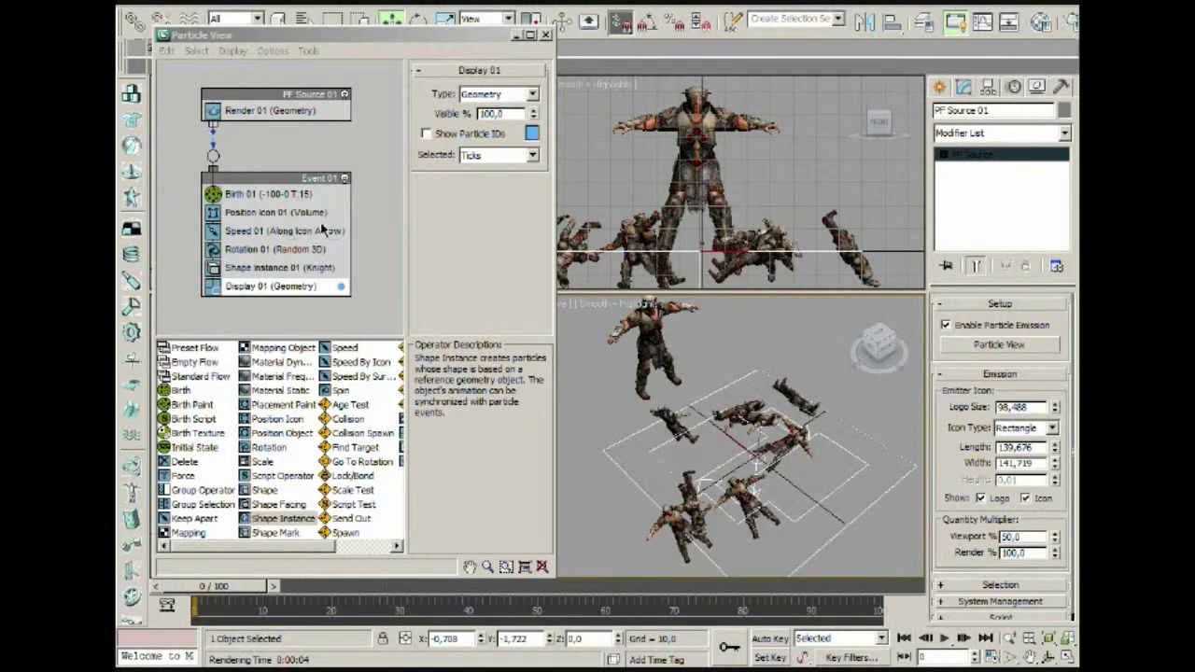
Step: Set the Rotation operator's orientation matrix to World Space
left_click(309, 250)
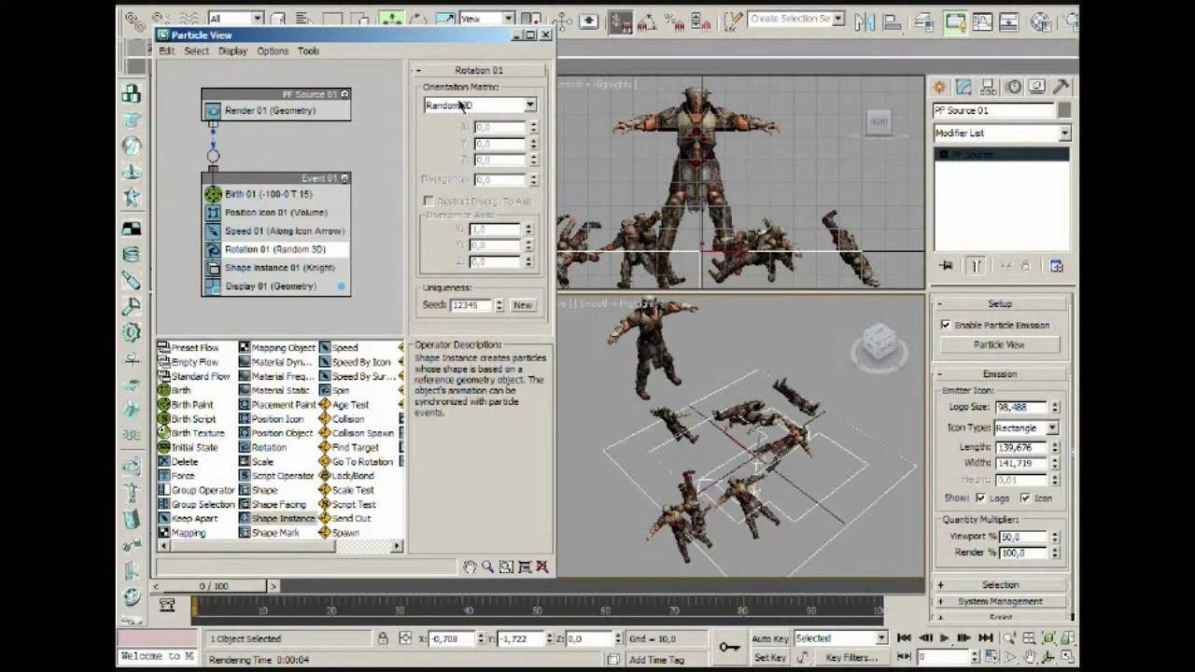
left_click(520, 108)
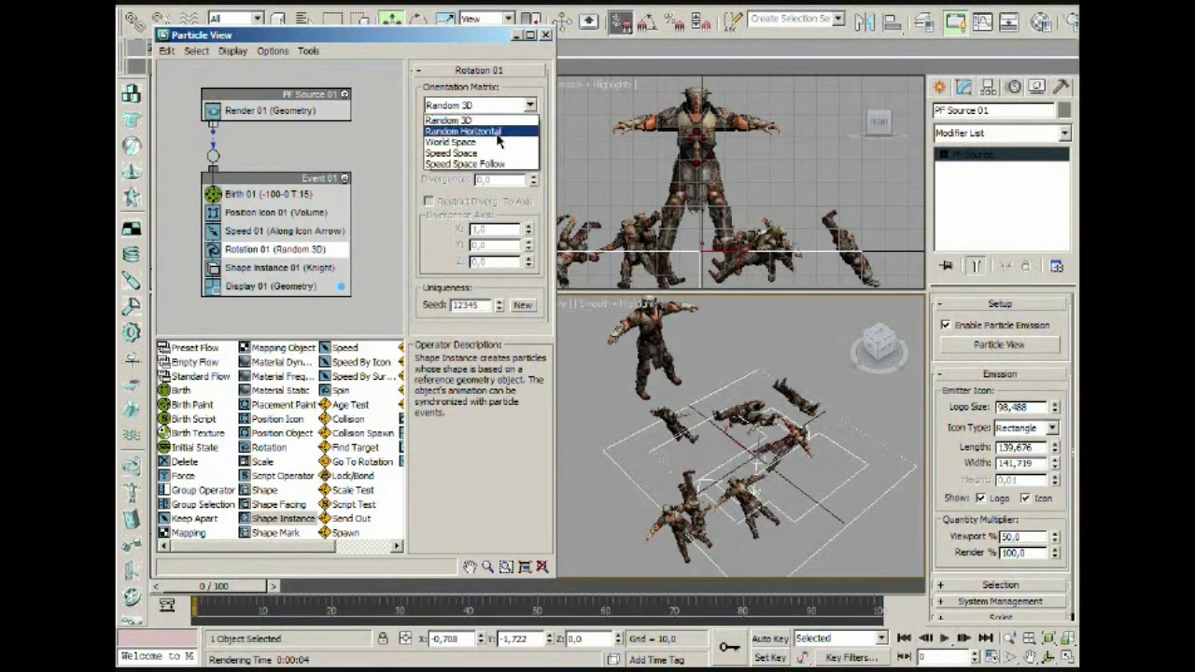
left_click(496, 142)
middle_click_drag(812, 423, 796, 396)
scroll(796, 396, "up", 3)
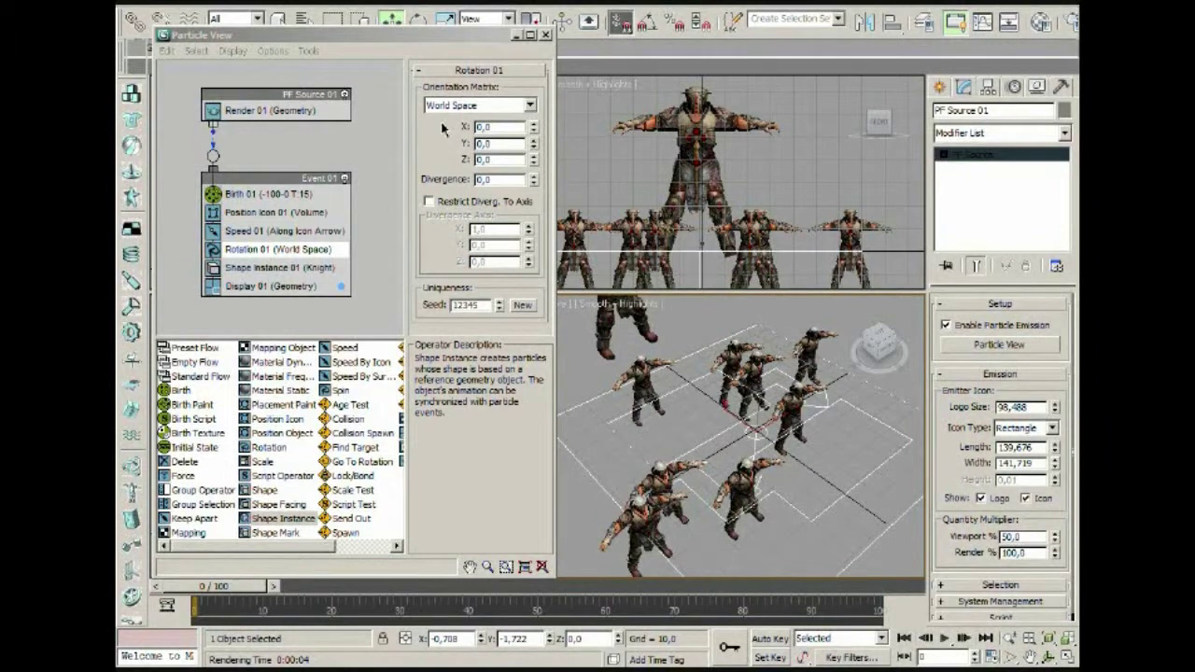
Step: Try a Z angle of 66 and a divergence of 47.5 in the Rotation operator, and reset both to 0
left_click_drag(533, 160, 517, 60)
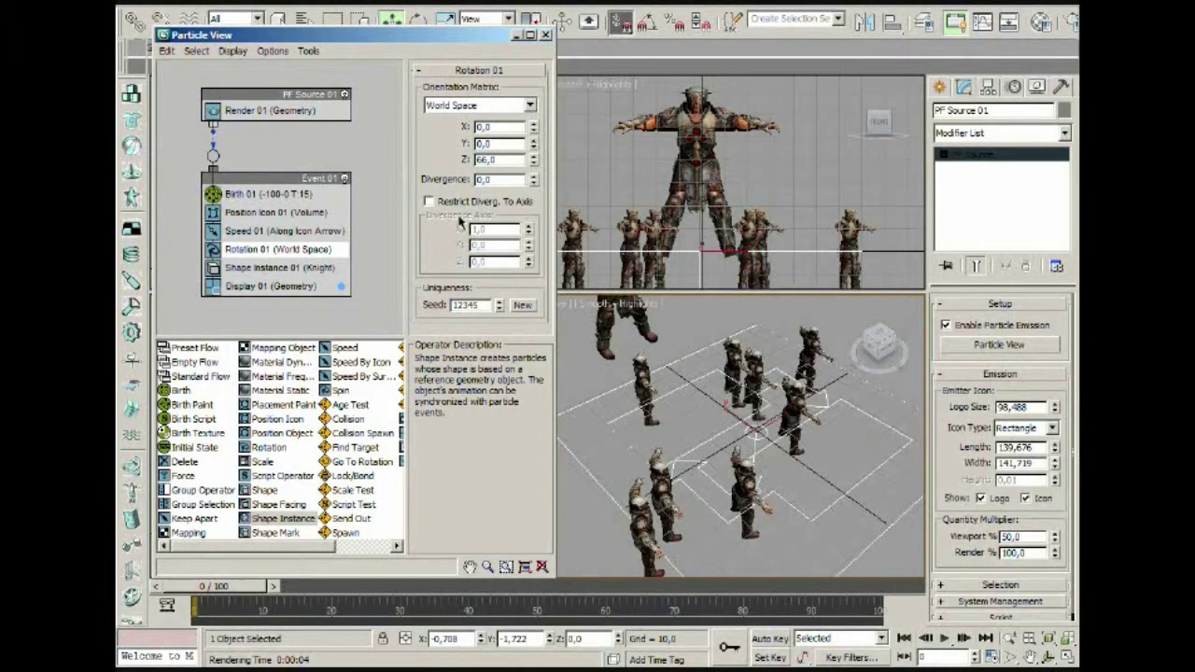
left_click_drag(536, 182, 528, 120)
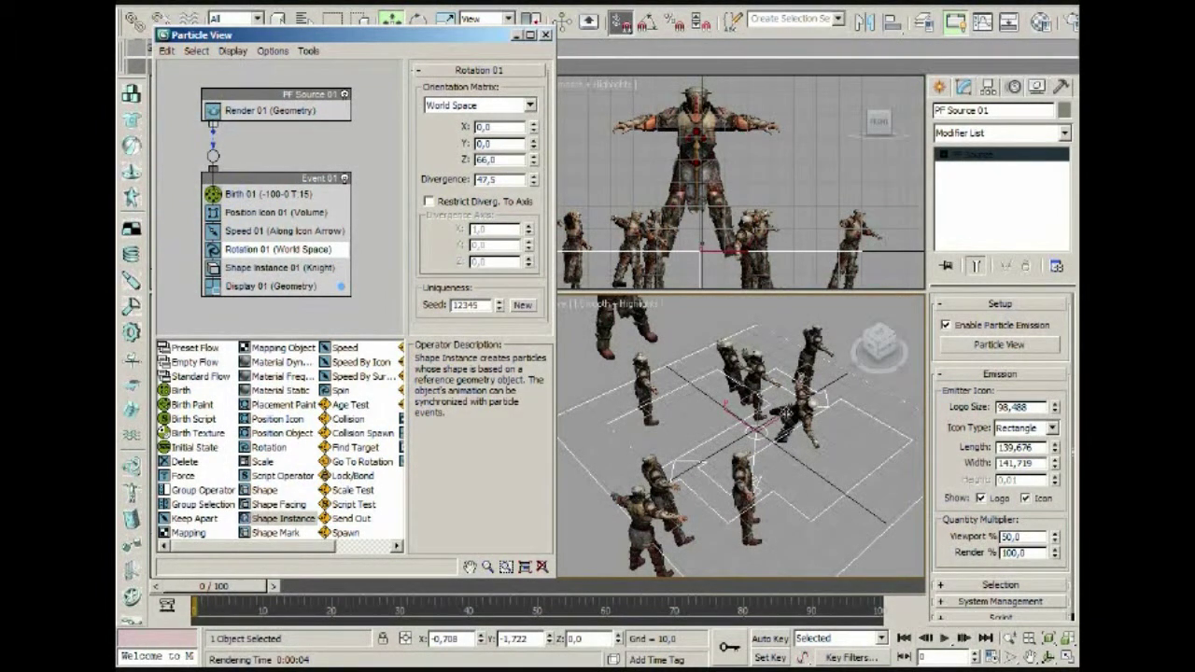
left_click_drag(514, 178, 453, 179)
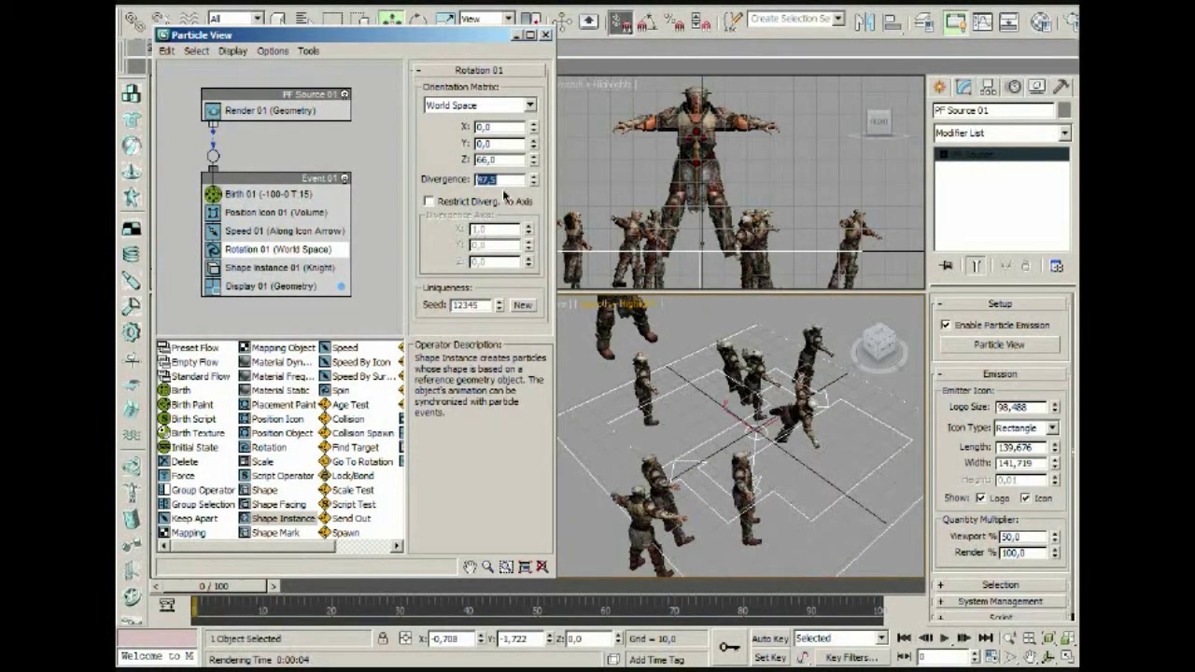
type("0")
key("Return")
key("shift+Tab")
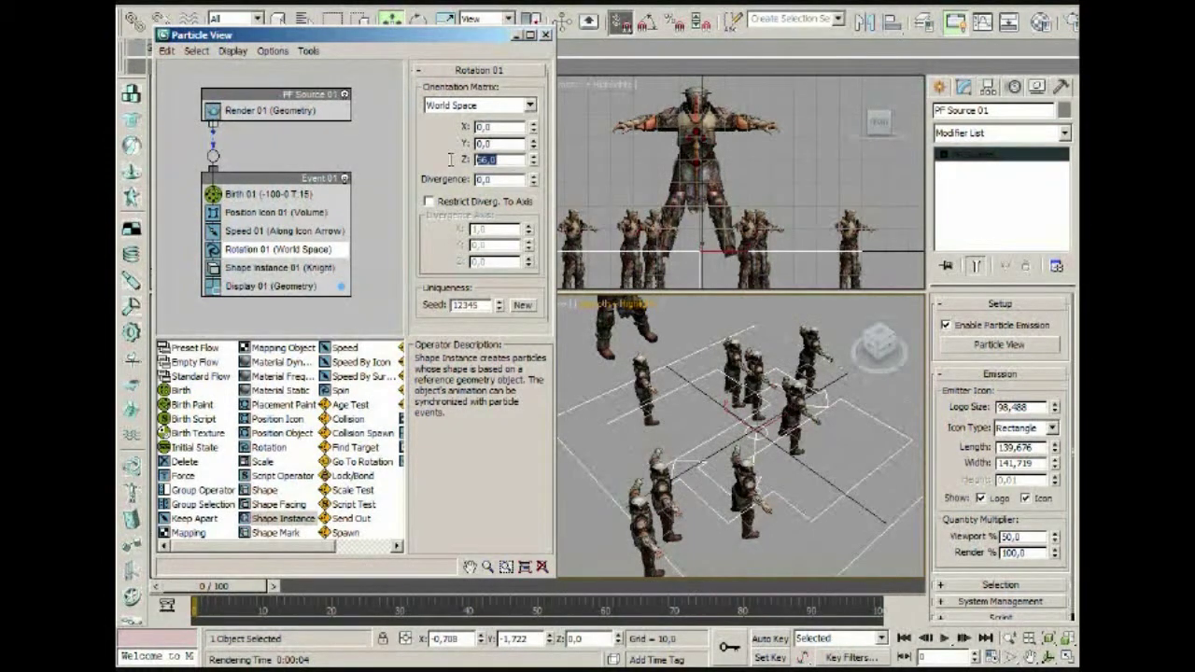
type("0")
key("Return")
Step: Test render the Perspective view with the upright knight particles, and close the rendered frame
mouse_move(825, 430)
middle_mouse_down()
mouse_move(786, 373)
mouse_move(825, 407)
middle_mouse_up()
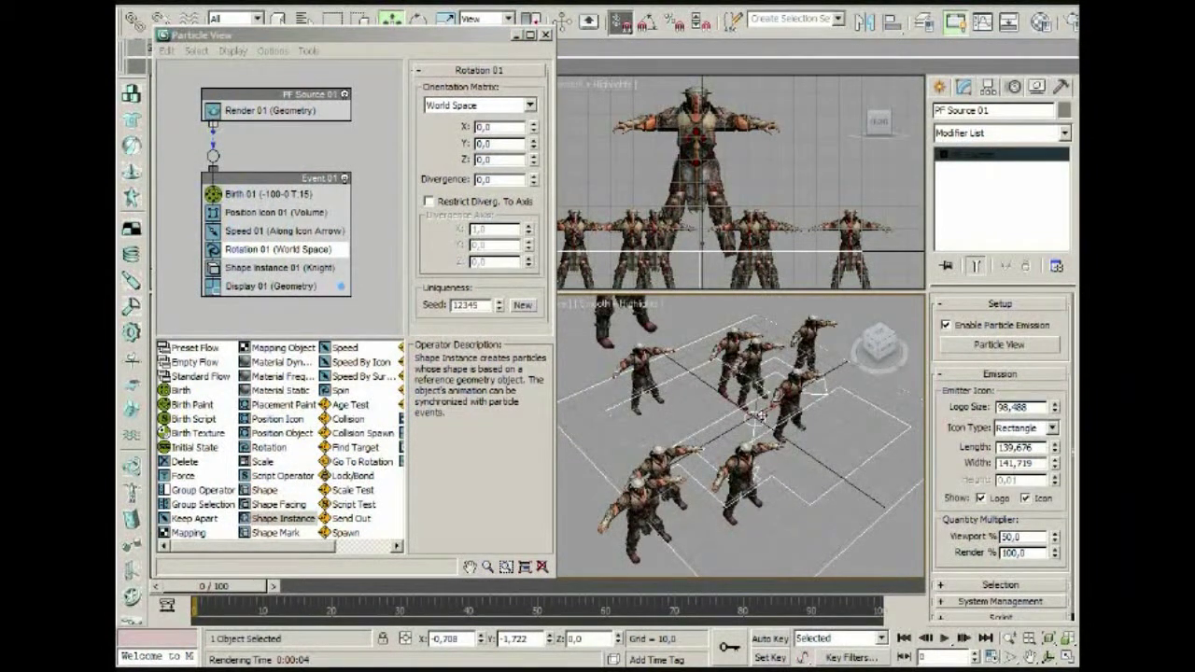
mouse_move(738, 442)
middle_mouse_down()
mouse_move(742, 450)
mouse_move(730, 445)
middle_mouse_up()
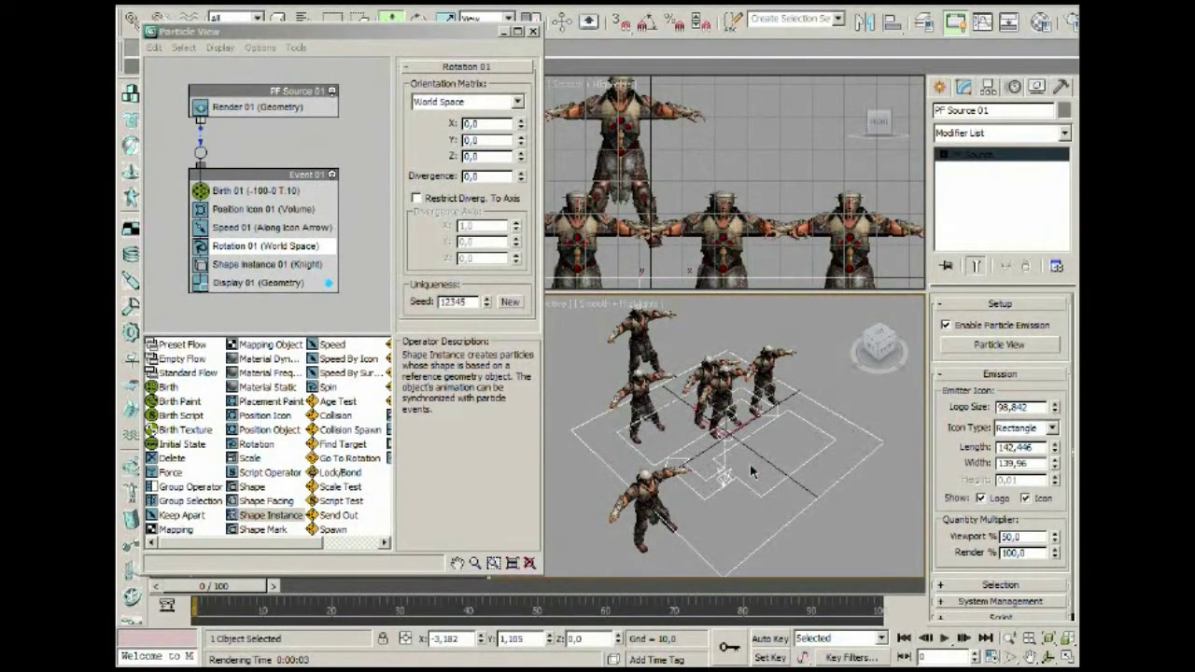
middle_click_drag(754, 401, 748, 395, "alt")
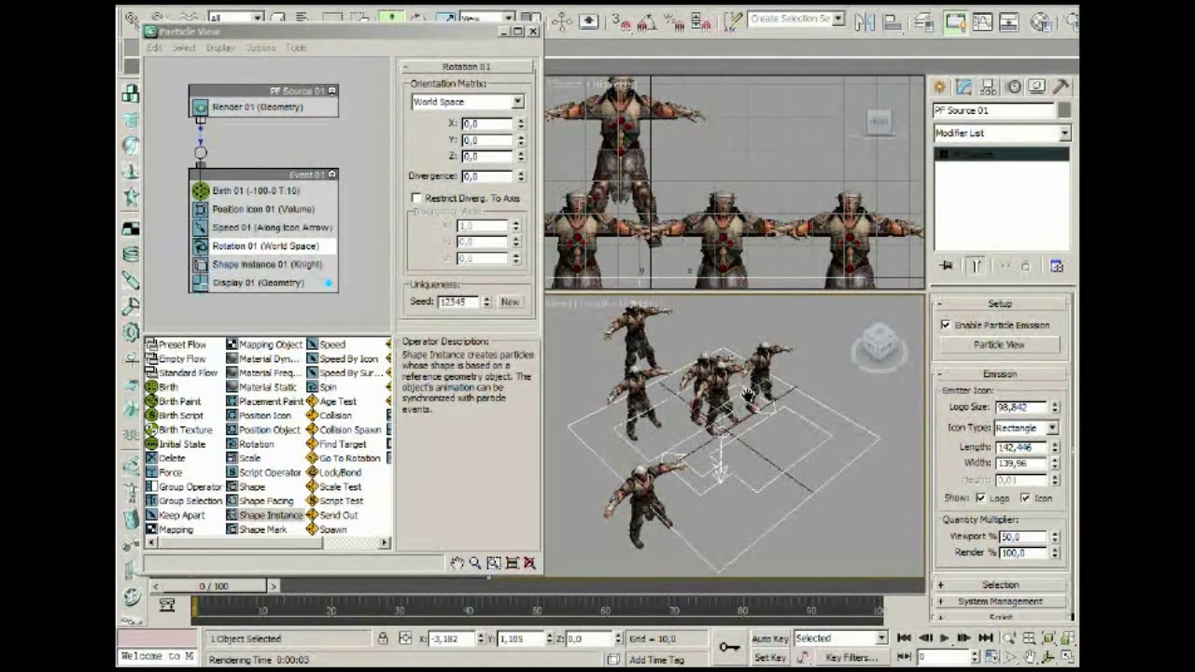
middle_click_drag(748, 395, 733, 410, "alt")
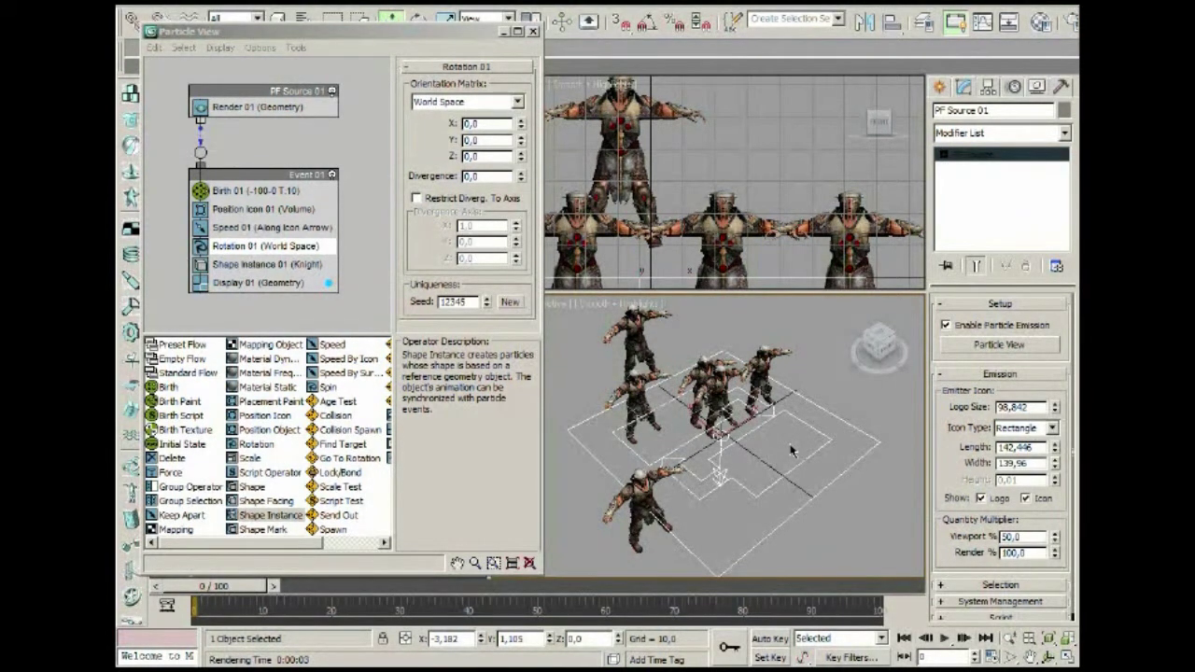
middle_click_drag(790, 451, 830, 470)
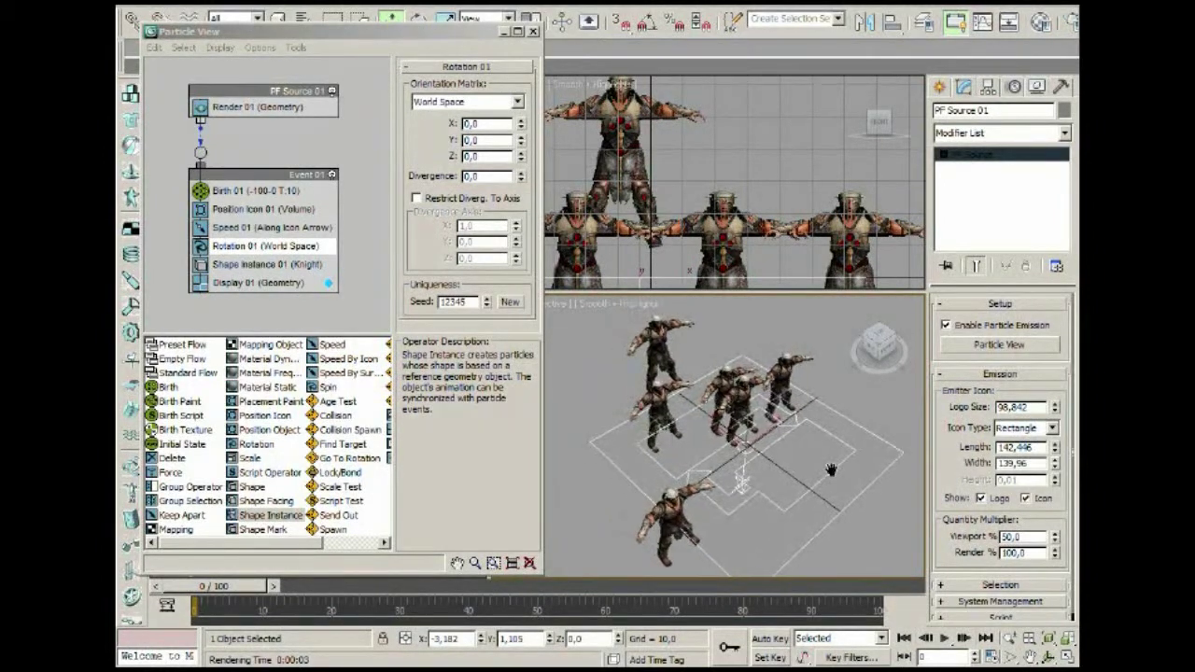
scroll(813, 459, "down", 1)
scroll(813, 459, "up", 2)
scroll(813, 459, "down", 1)
mouse_move(813, 459)
middle_mouse_down()
mouse_move(821, 474)
mouse_move(813, 458)
middle_mouse_up()
key("shift+q")
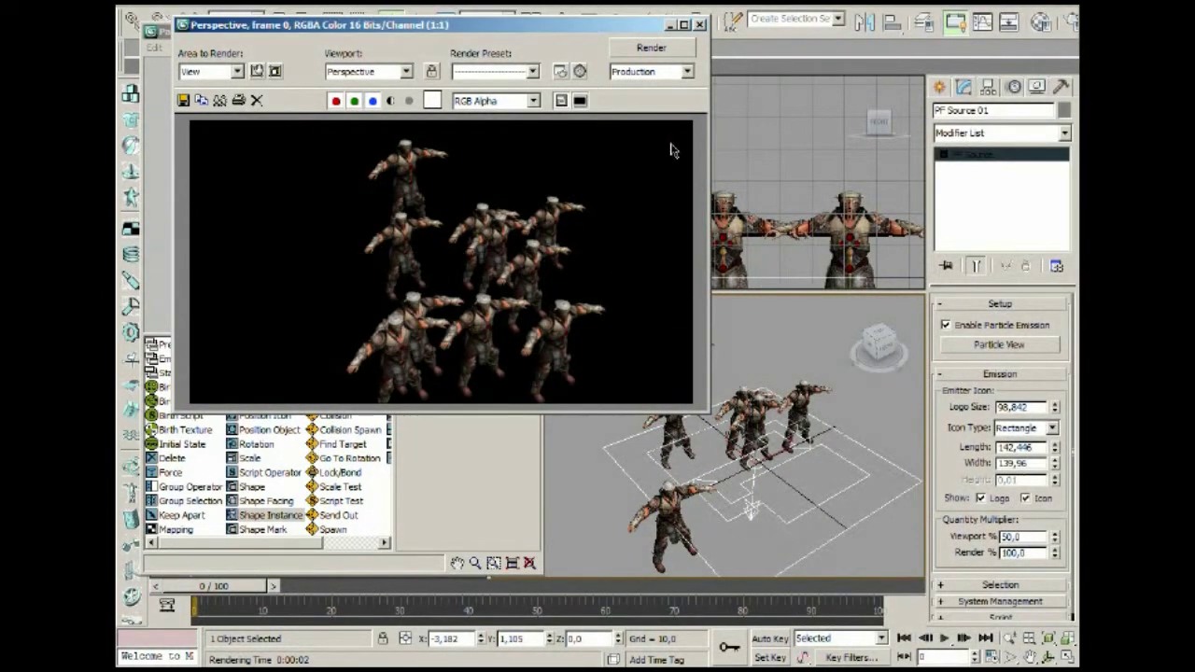
left_click(700, 25)
Step: Examine the upright knight crowd up close from the front and from above in the viewports
middle_click_drag(756, 415, 762, 590, "alt")
scroll(763, 477, "up", 3)
middle_click_drag(762, 477, 635, 369, "alt")
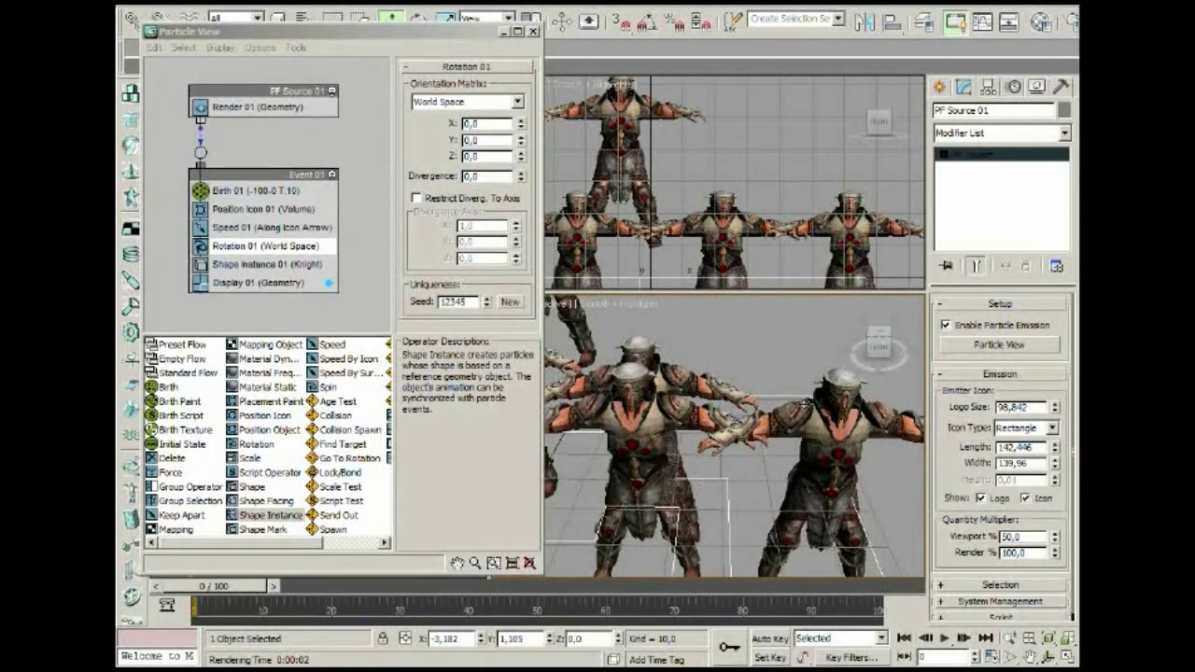
scroll(733, 420, "down", 3)
scroll(733, 421, "down", 5)
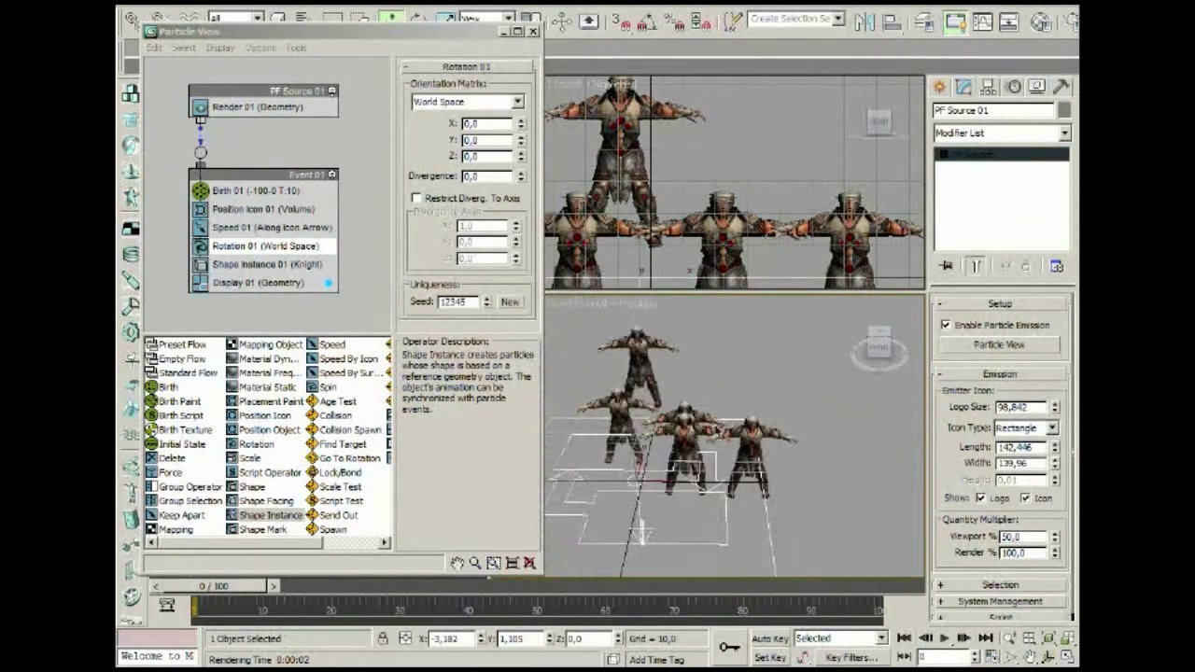
middle_click_drag(734, 420, 674, 455, "alt")
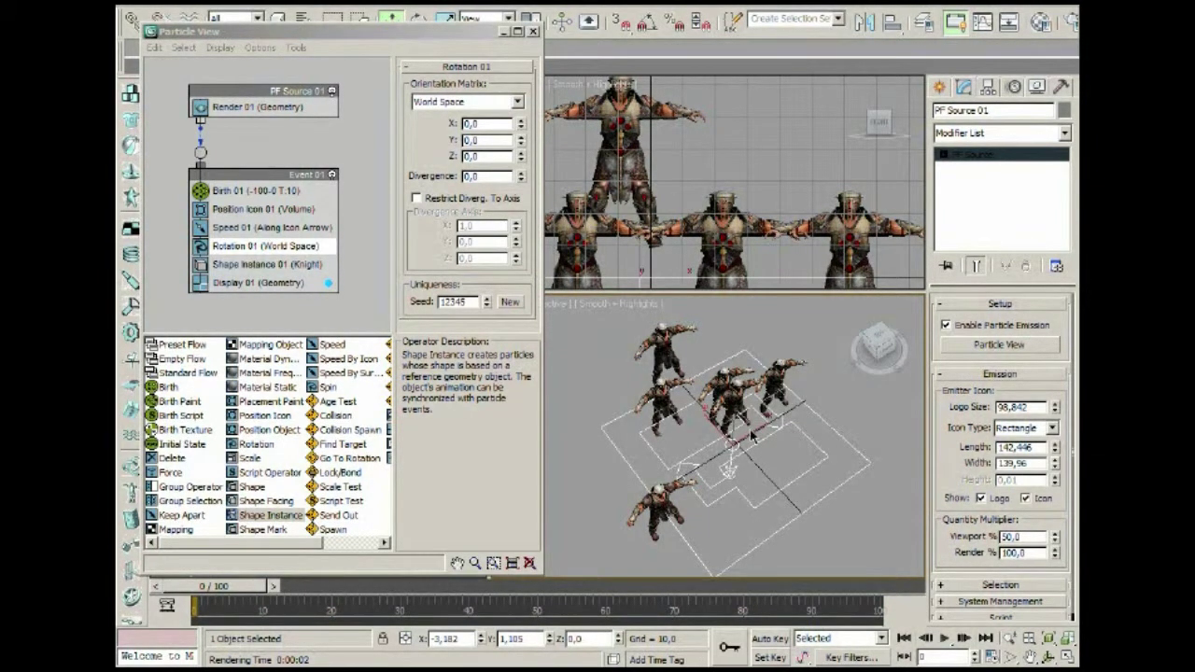
scroll(818, 196, "up", 2)
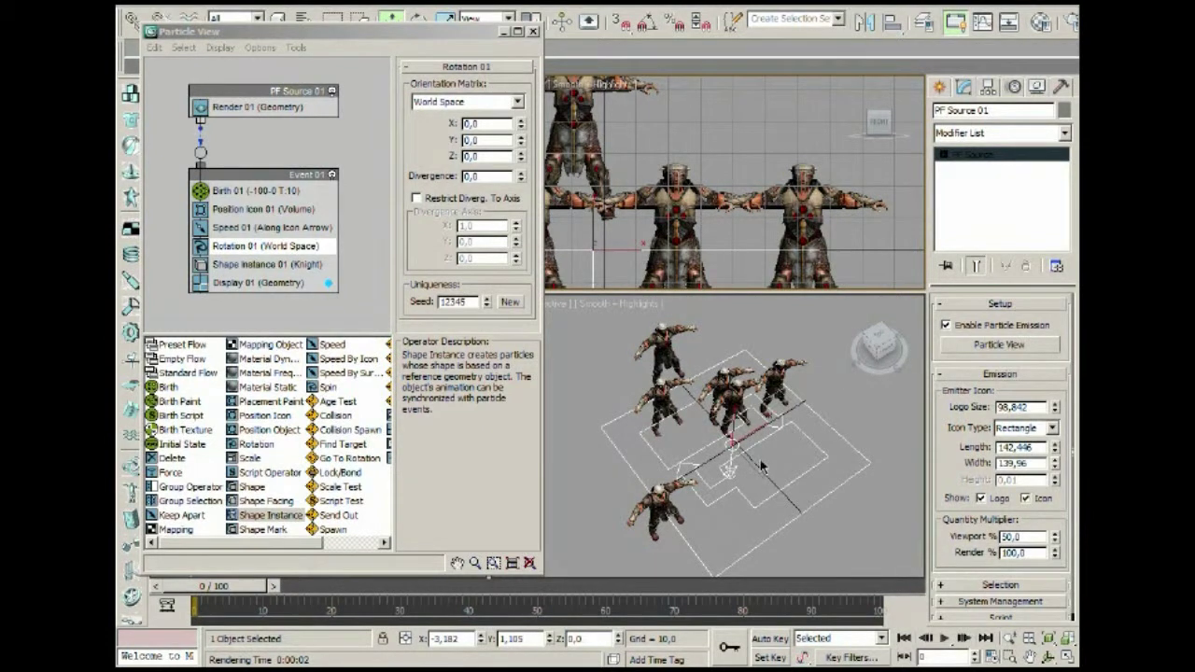
Step: Hide the Knight group together with the particle source, and close Particle View
middle_click_drag(761, 461, 770, 453)
scroll(771, 458, "down", 2)
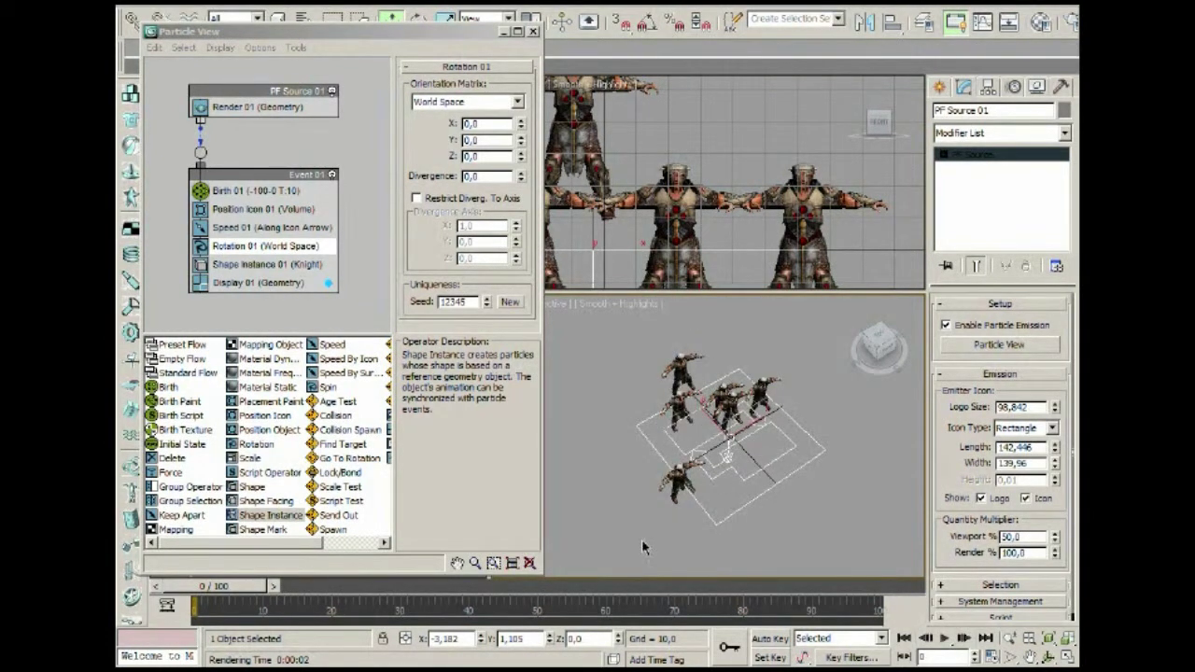
left_click_drag(631, 552, 798, 329)
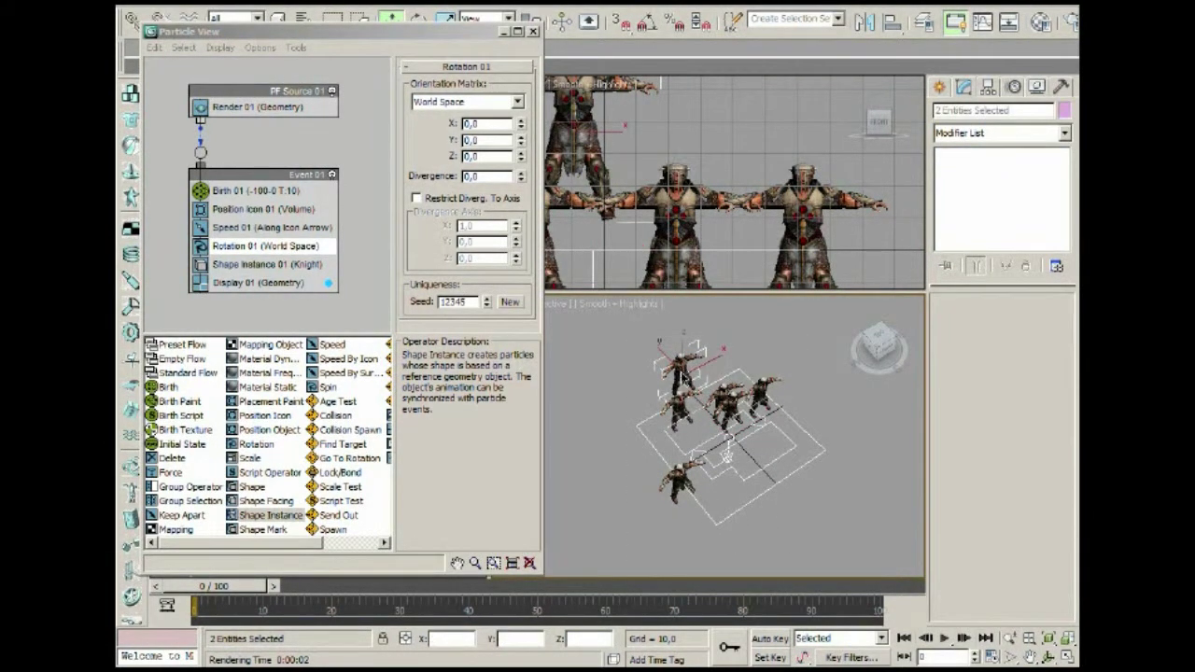
right_click(681, 378)
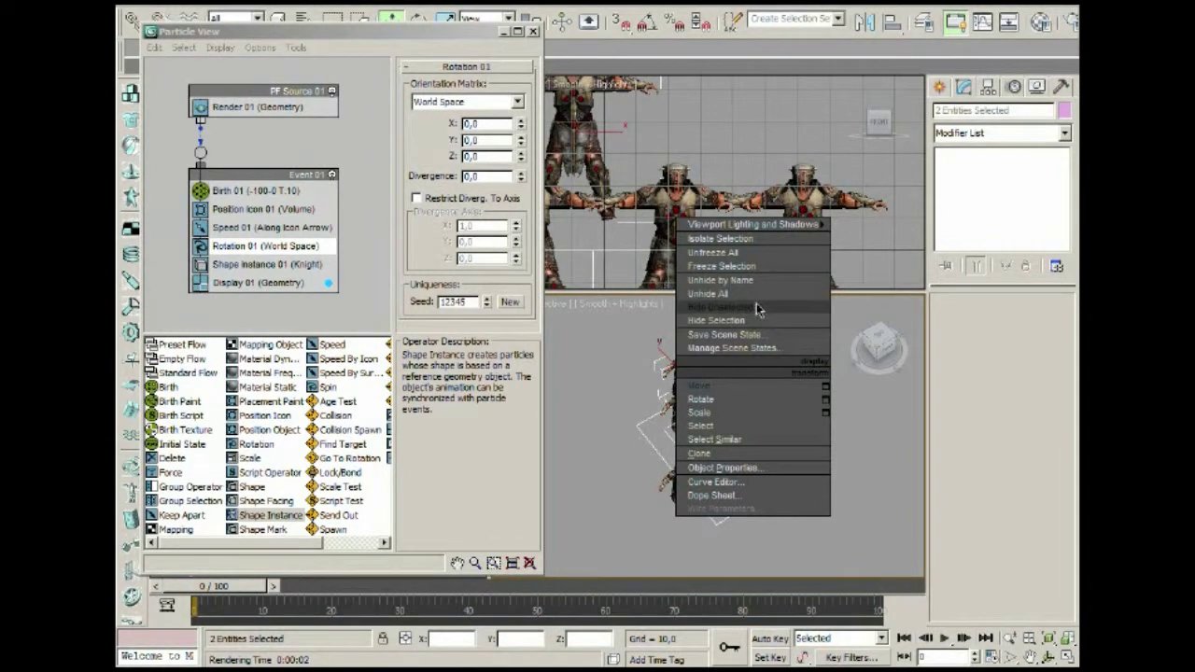
left_click(761, 324)
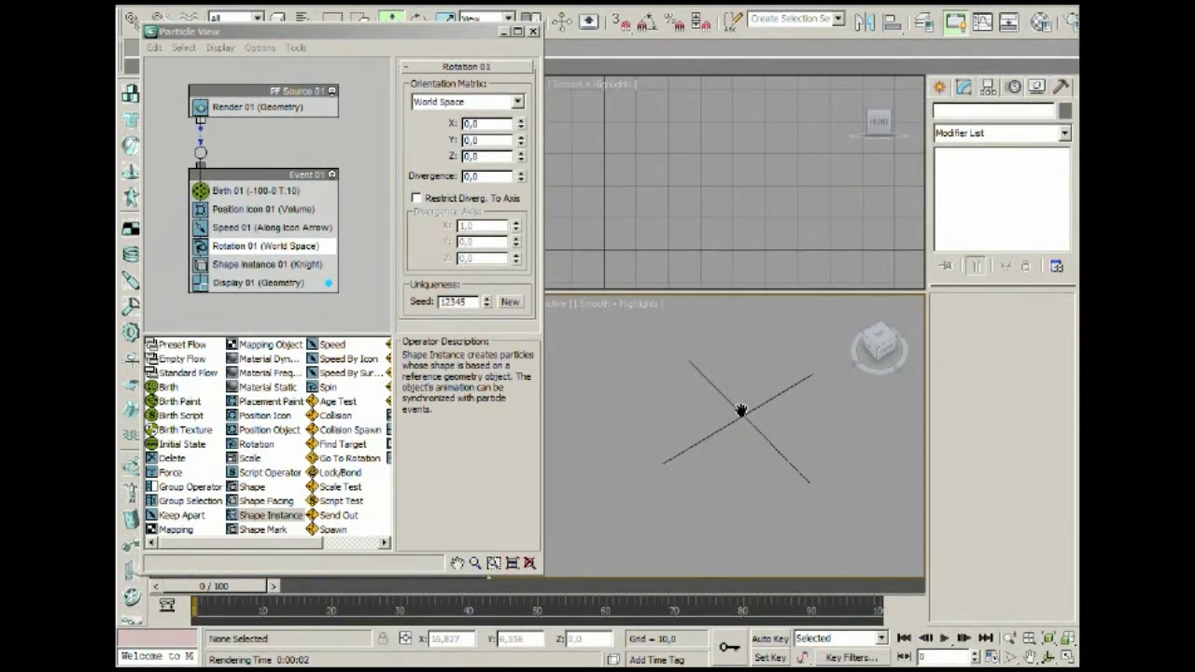
left_click(534, 32)
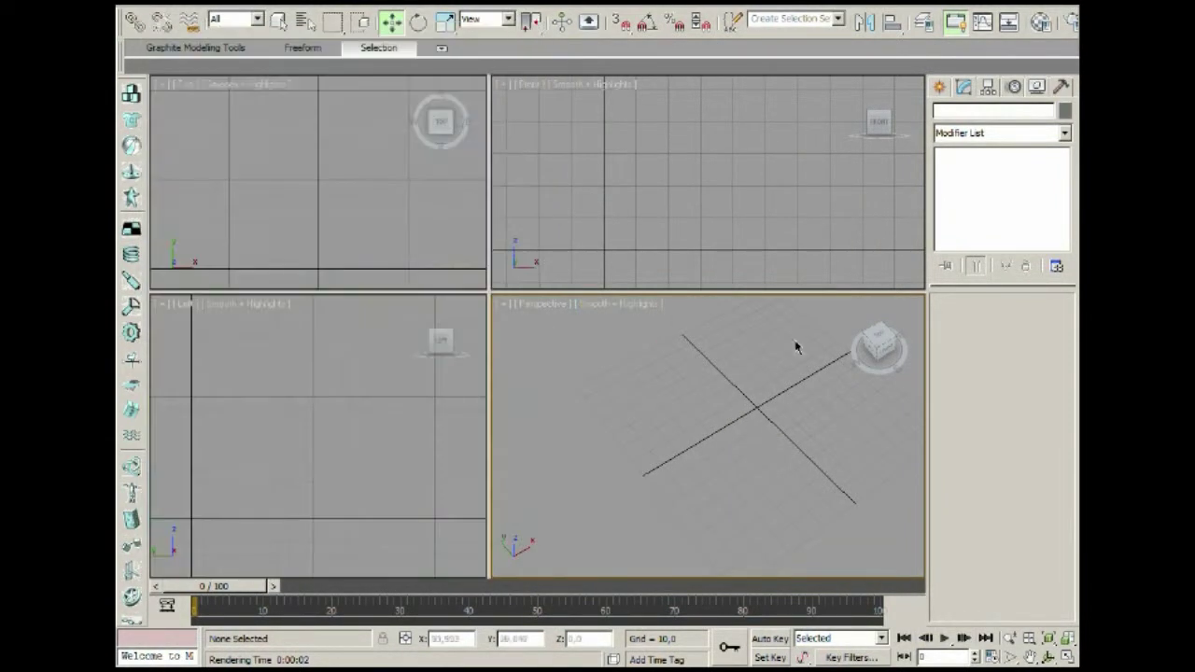
Step: Create a standard plane about 140 long and 137 wide over the grid centre in the Perspective view
middle_click_drag(733, 410, 737, 379)
left_click(940, 87)
left_click(999, 138)
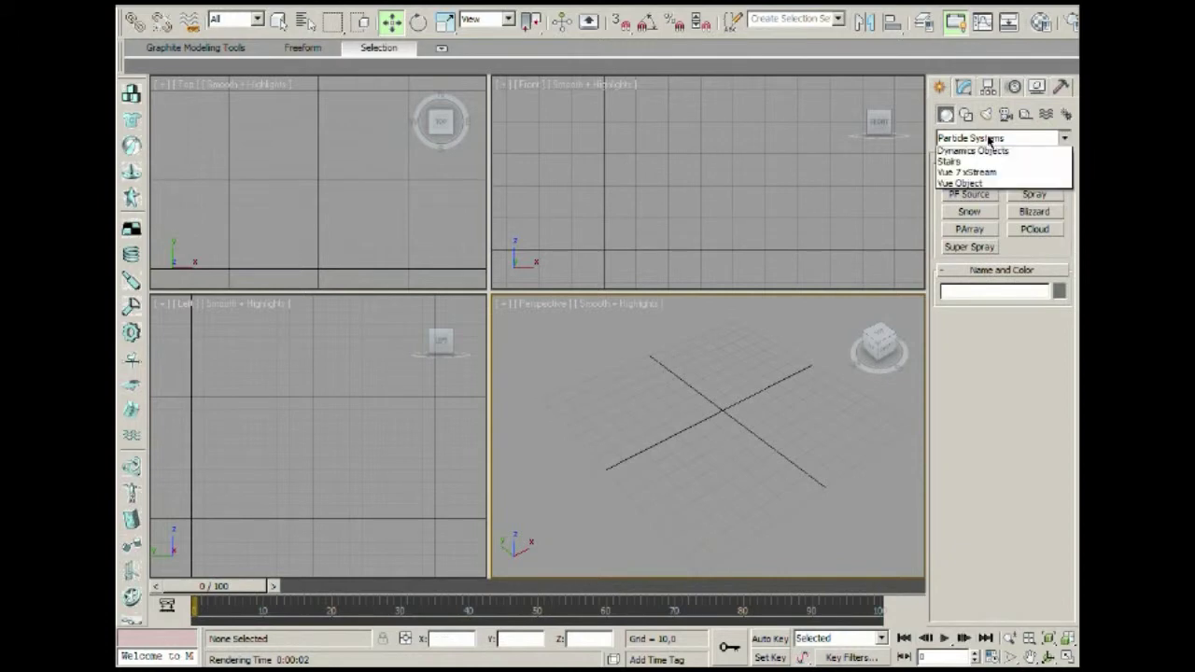
left_click(995, 156)
left_click(1035, 264)
scroll(744, 453, "down", 3)
left_click_drag(695, 519, 720, 320)
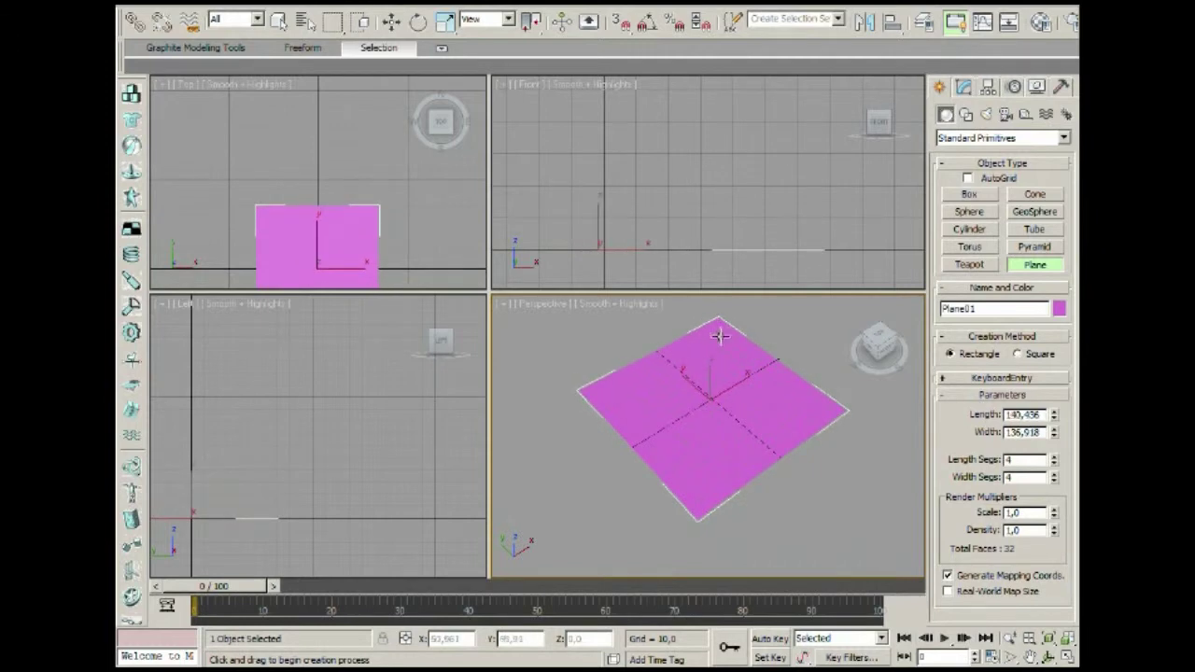
key("w")
Step: Change the plane's object colour to grey
left_click(1059, 308)
left_click(625, 363)
left_click(685, 420)
middle_click_drag(779, 398, 731, 395, "alt")
scroll(752, 420, "up", 3)
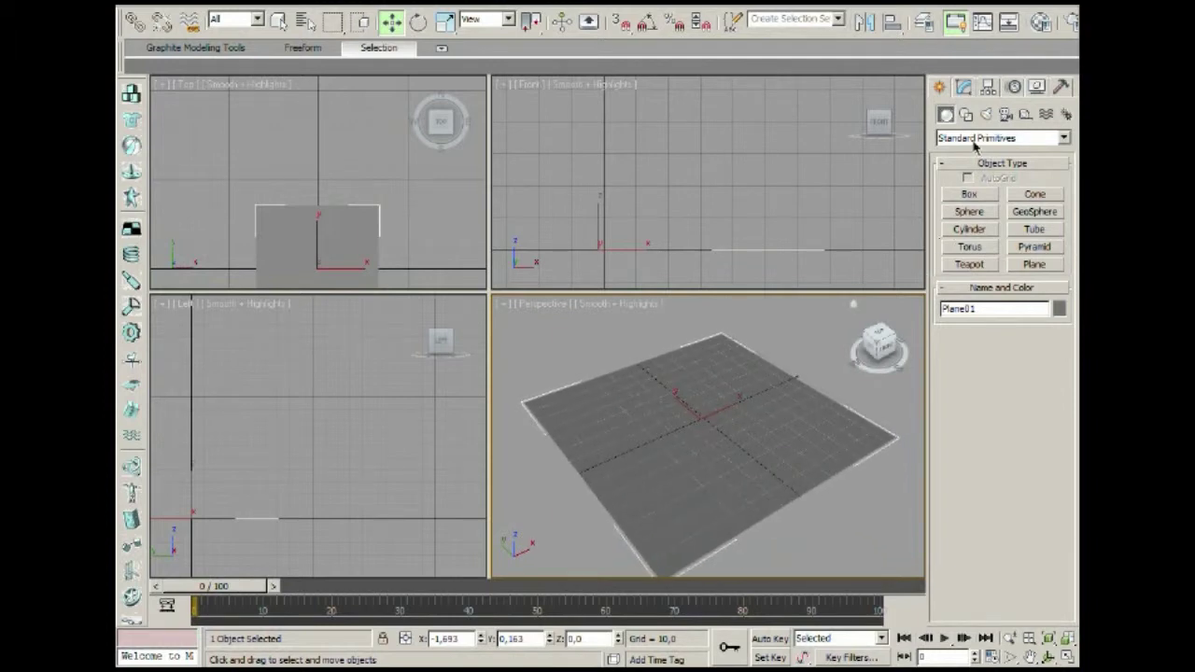
Step: Open the plane's parameters for modification and display the Top view in wireframe, centred on the plane
left_click(964, 88)
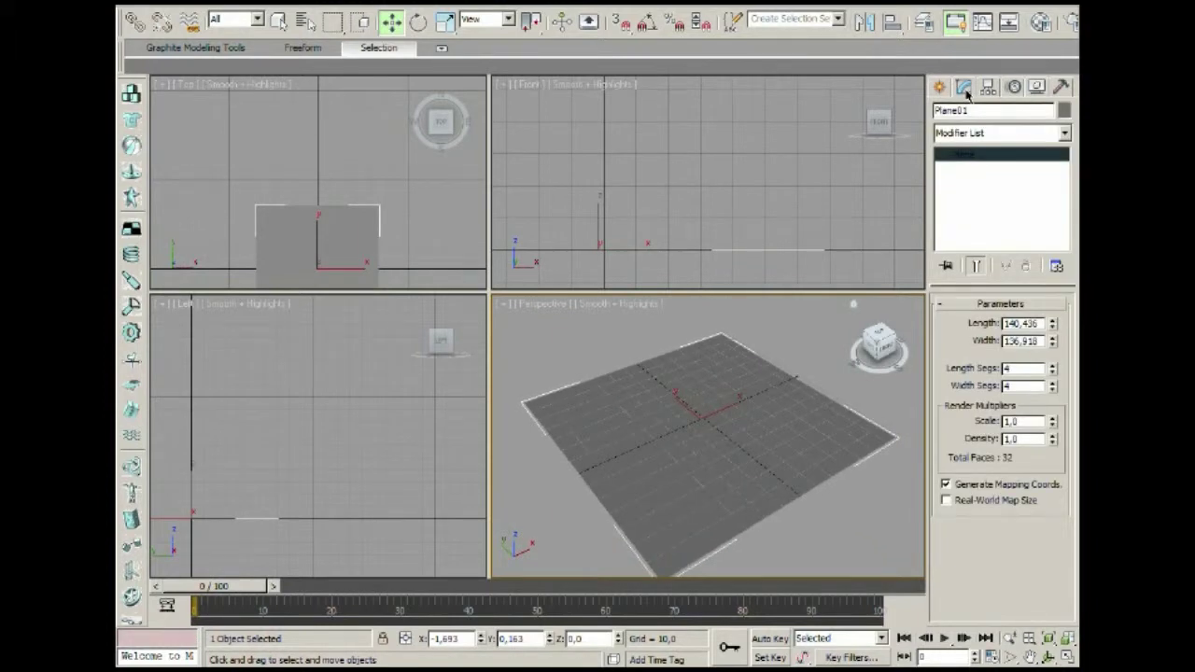
middle_click_drag(374, 235, 379, 177)
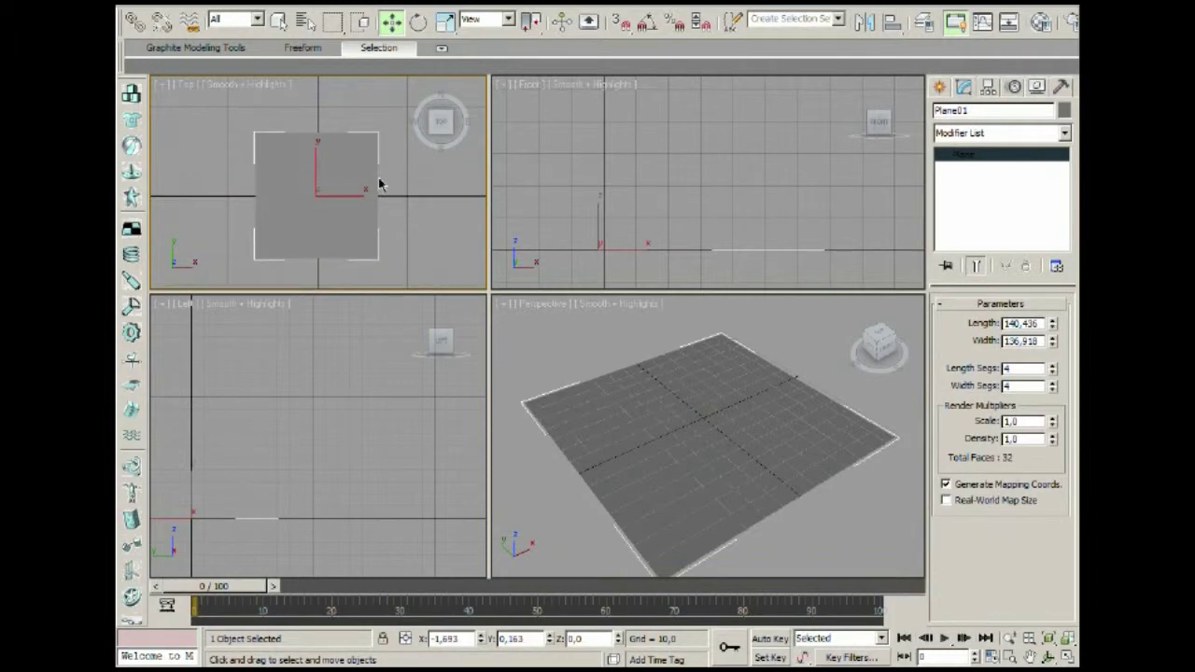
key("F4")
key("F3")
scroll(386, 183, "up", 3)
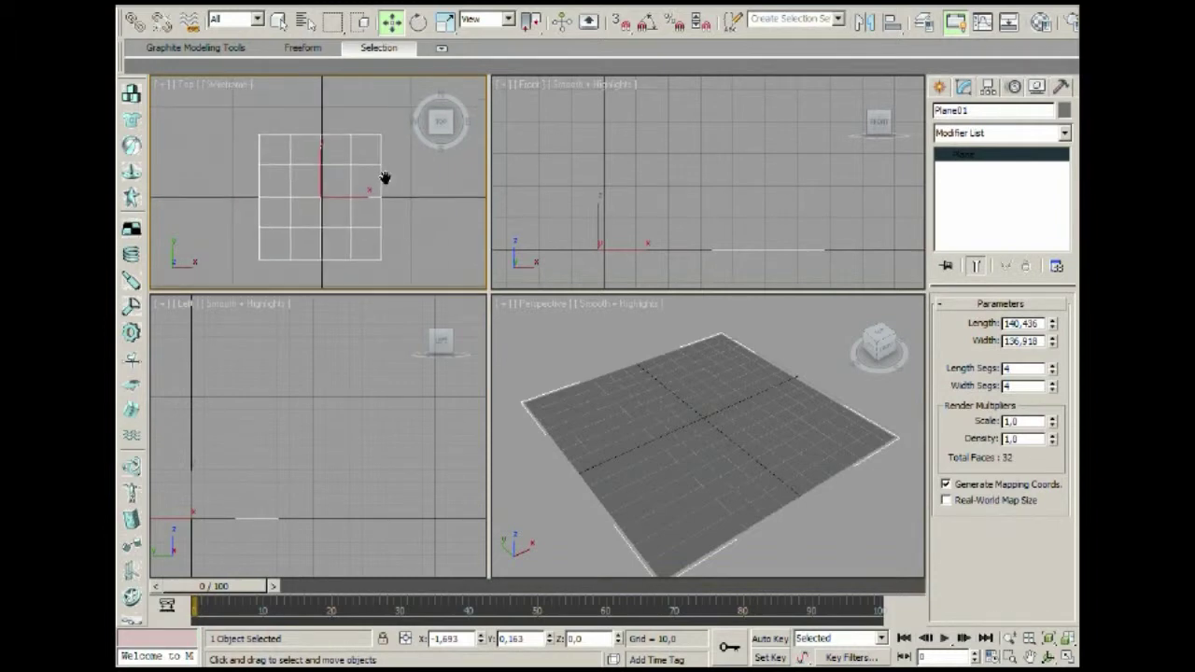
middle_click_drag(390, 204, 384, 177)
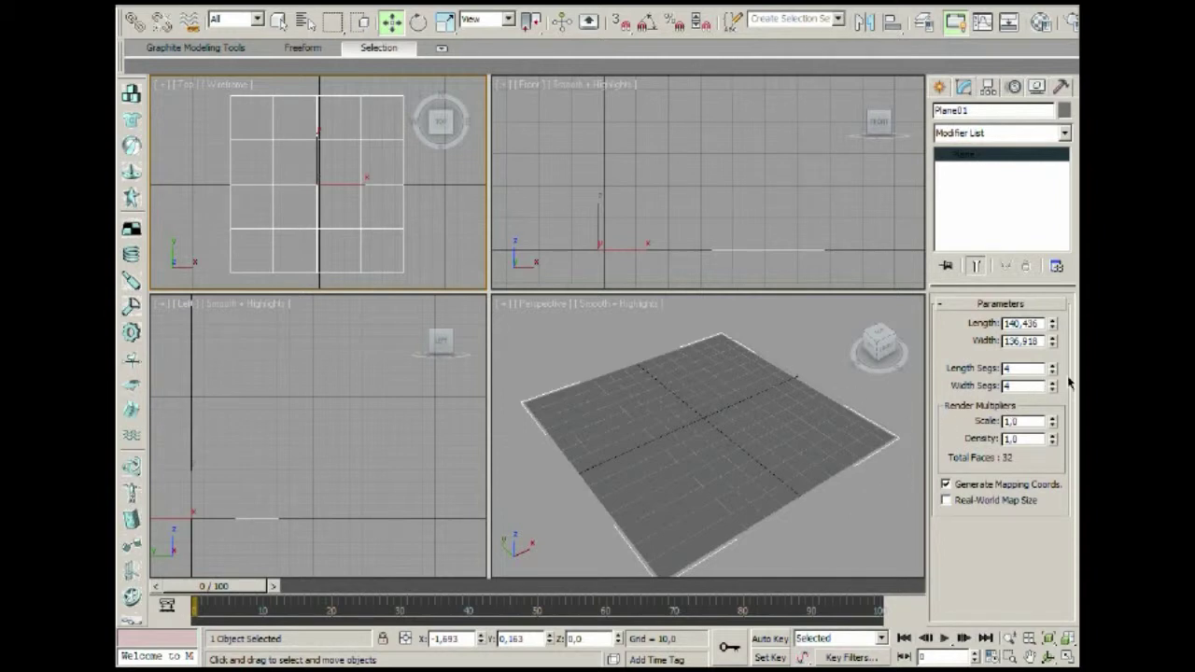
Step: Set both the length and width segments of the plane to 9
left_click_drag(1052, 366, 1050, 306)
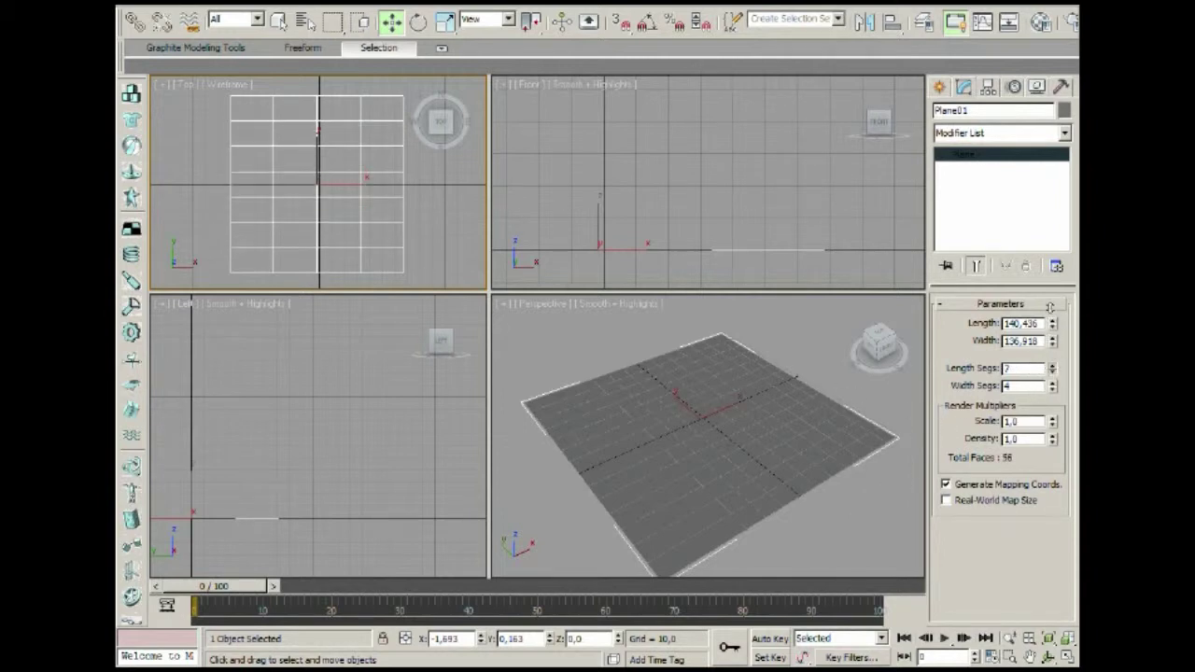
double_click(1021, 371)
type("9")
key("Return")
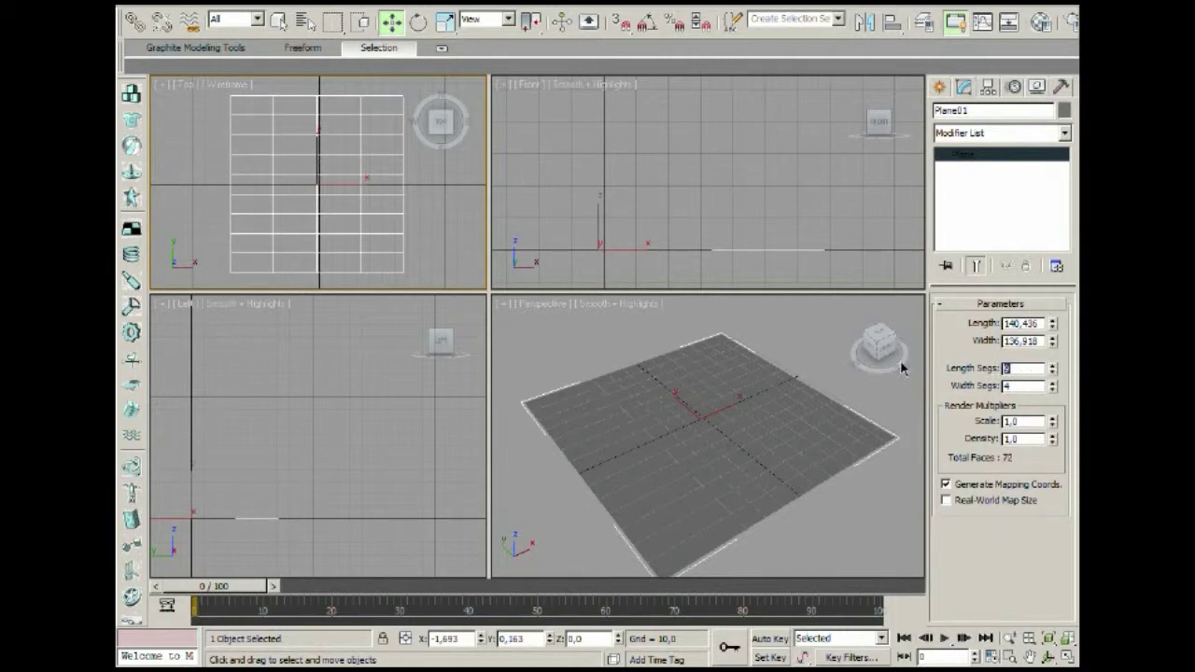
double_click(1022, 385)
type("9")
key("Return")
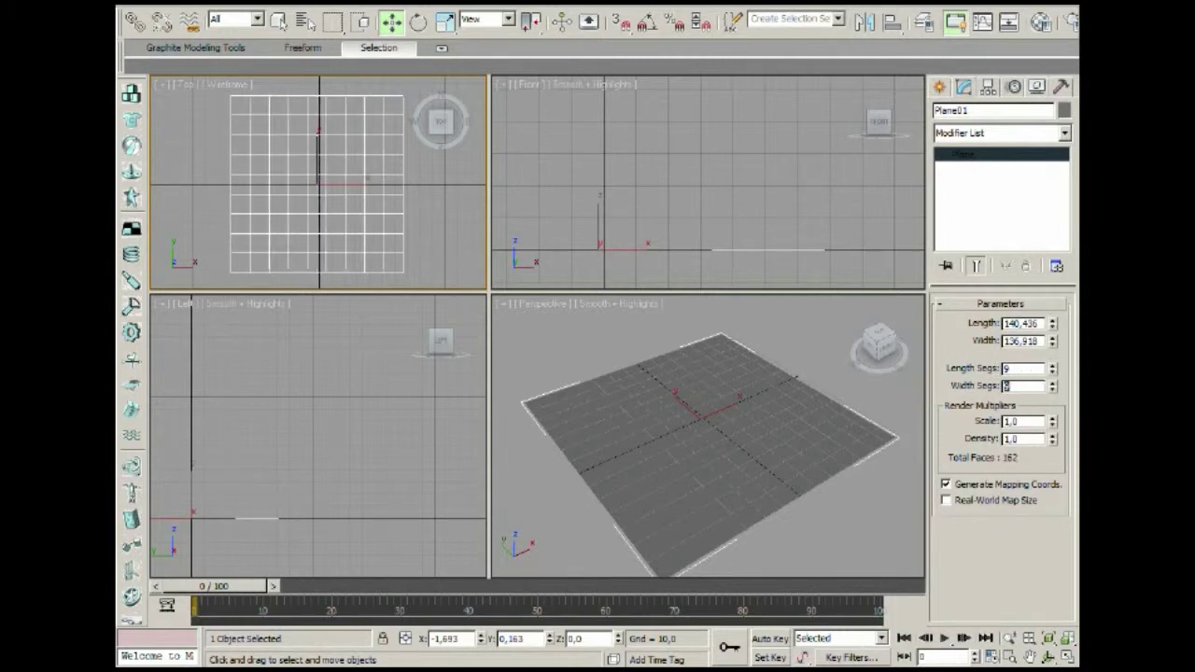
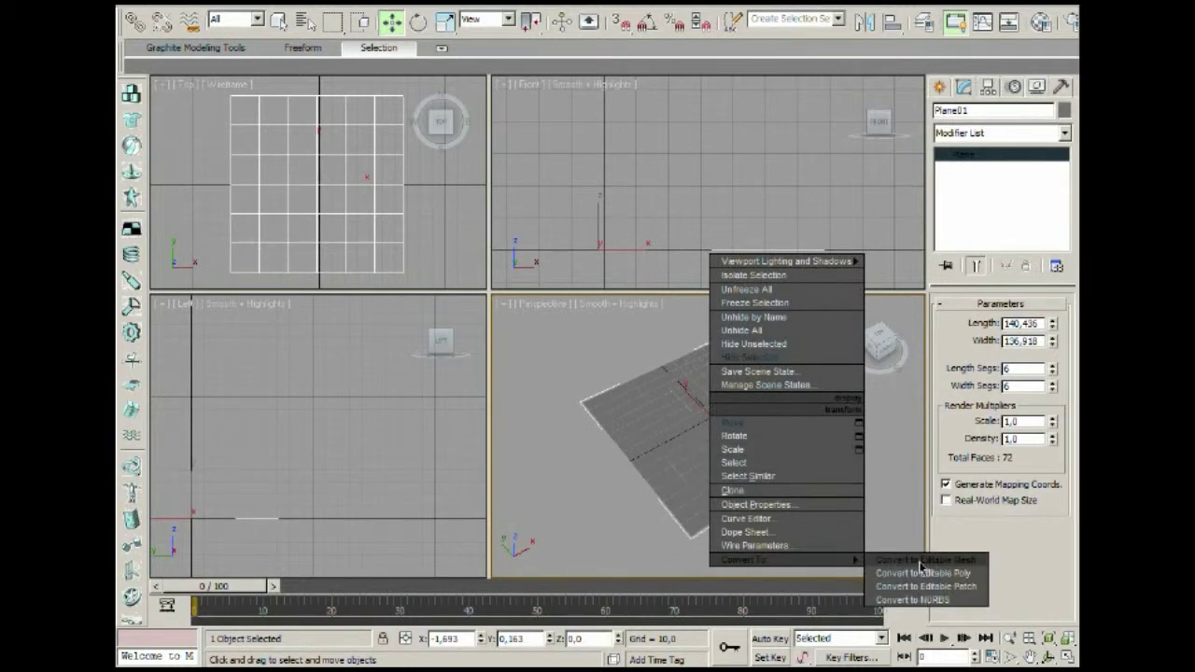
Step: Convert the plane to an Editable Mesh, enter the Polygon sub-object level, and view it from above in the Perspective view
left_click(950, 561)
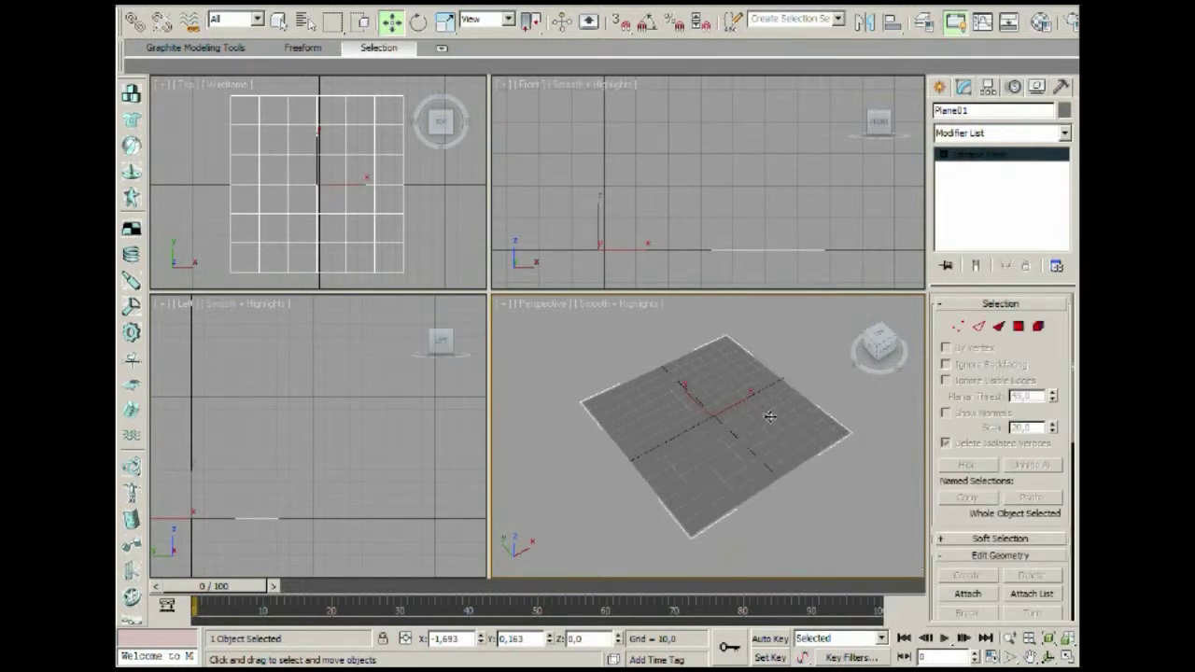
left_click(1018, 328)
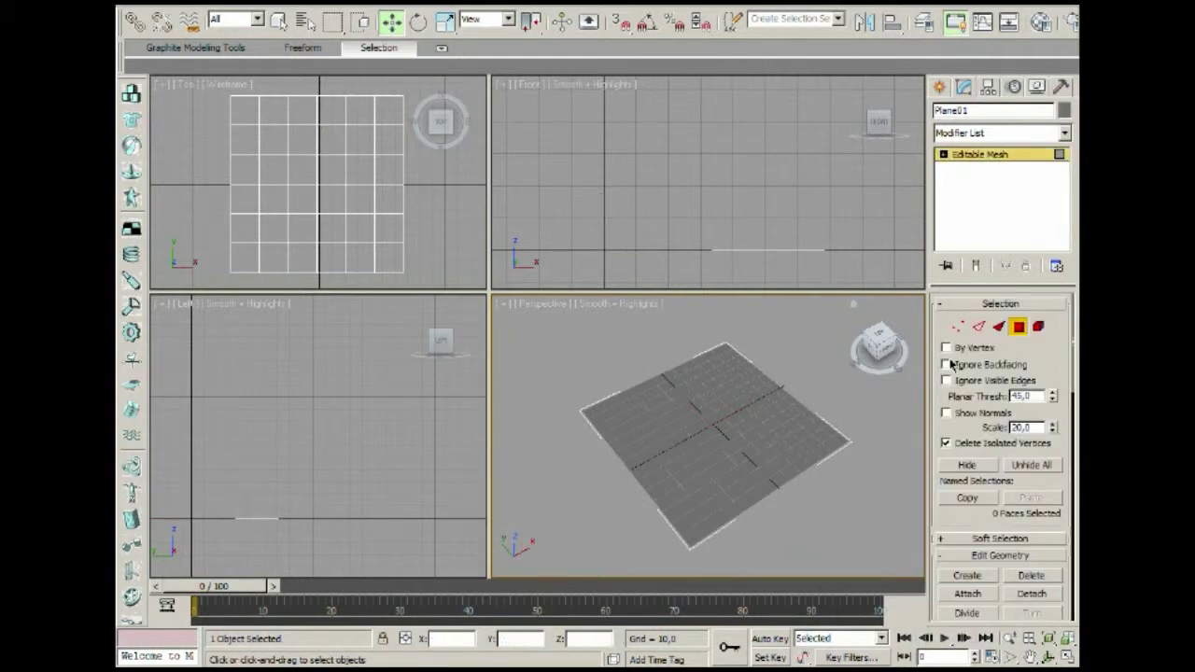
middle_click_drag(720, 414, 659, 485, "alt")
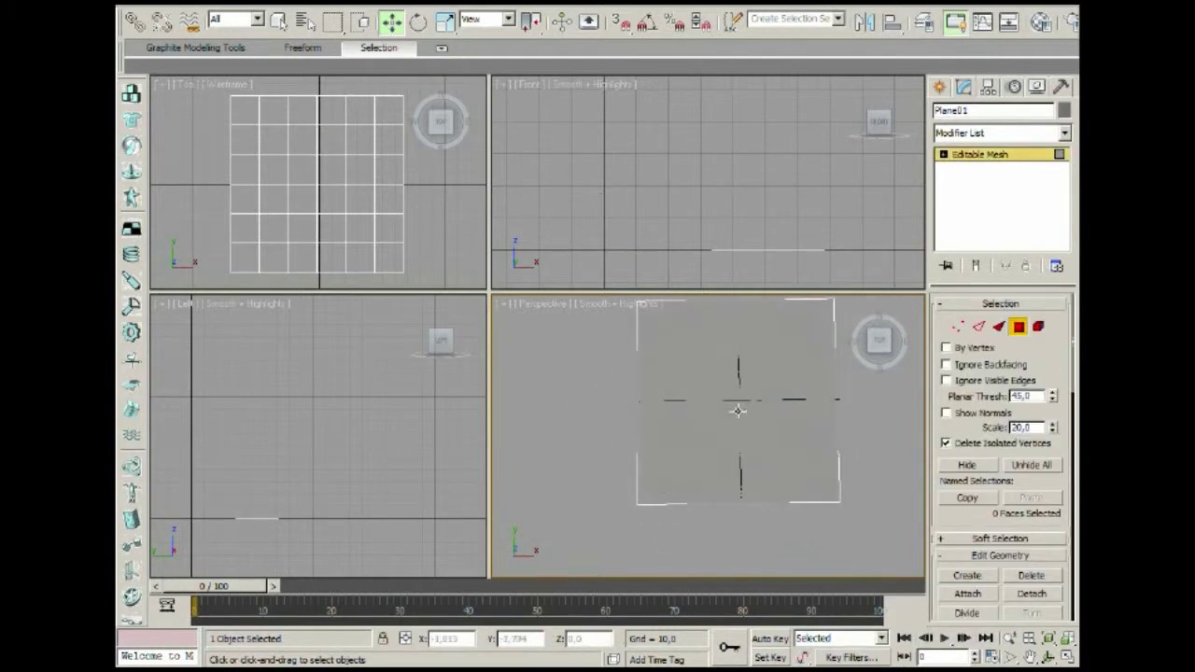
middle_click_drag(734, 408, 713, 447)
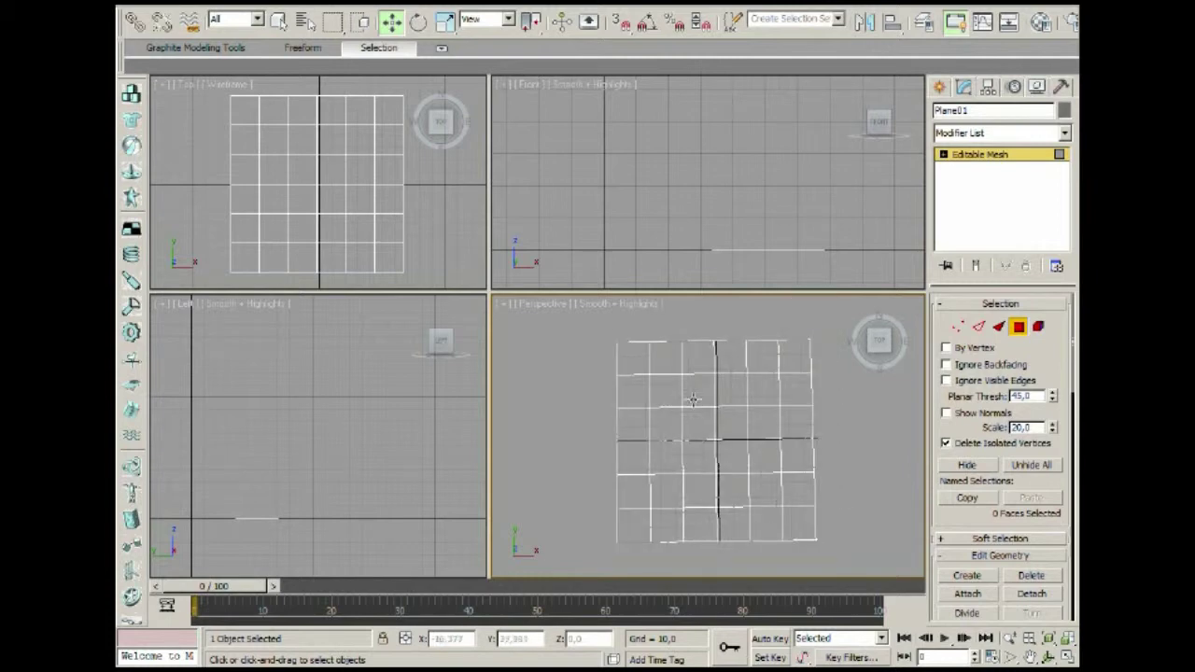
Step: Select the nine polygons where the second, fourth and sixth rows and columns of the plane cross
left_click(675, 392)
left_click(735, 392, "ctrl")
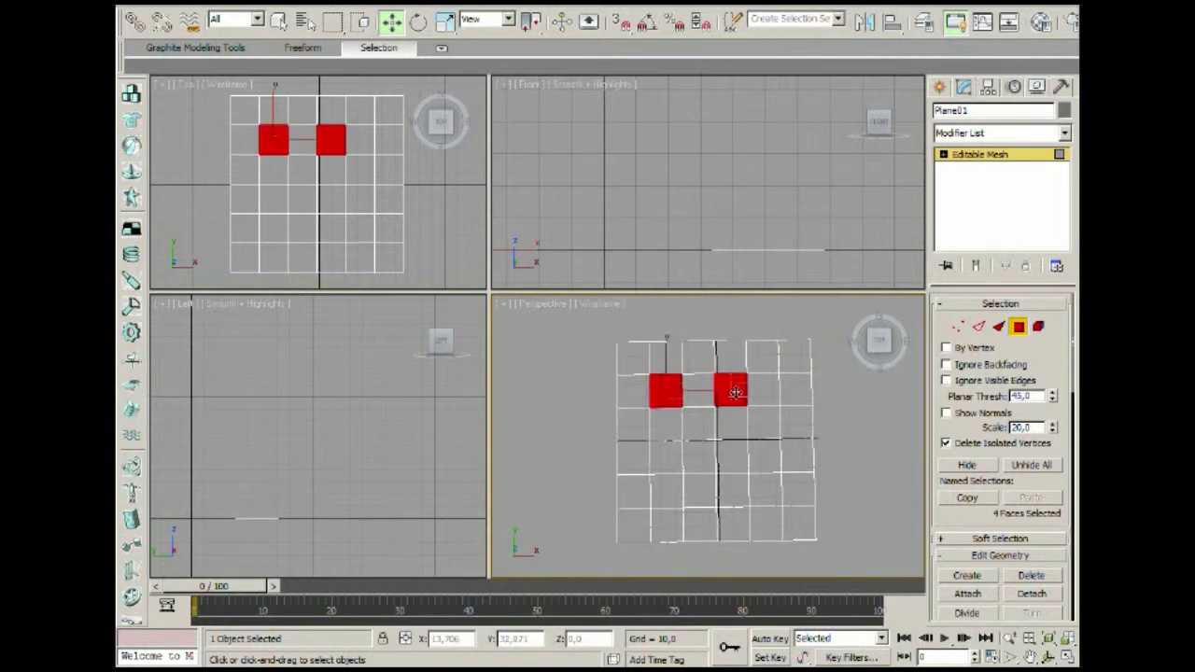
left_click(729, 456, "ctrl")
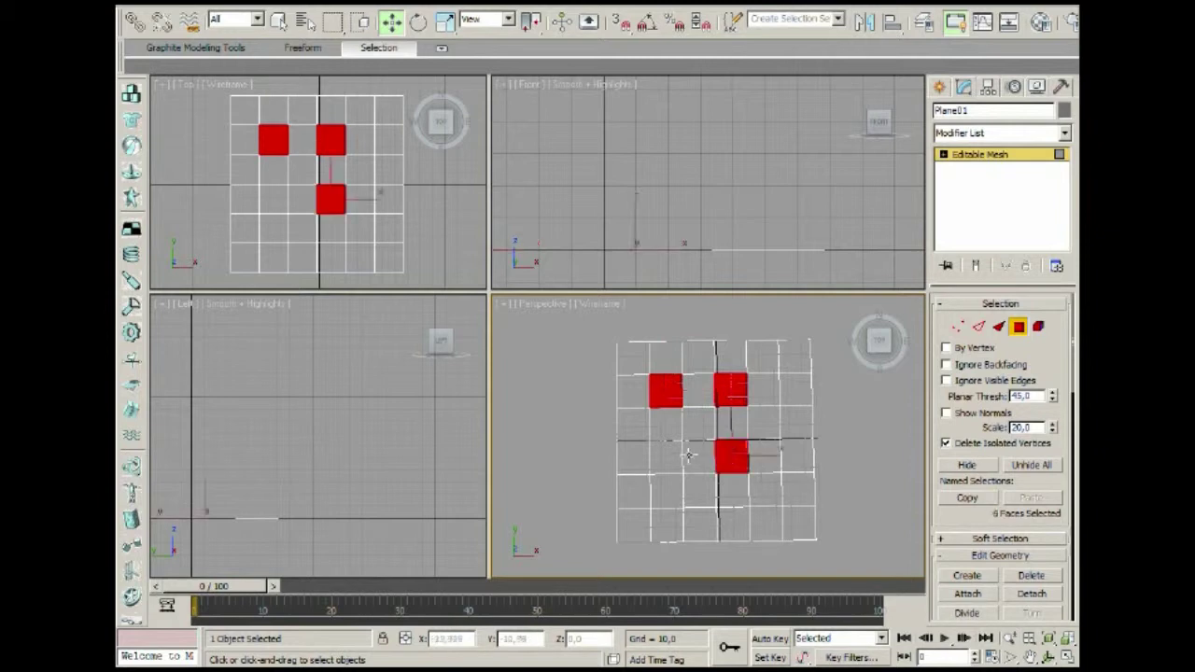
left_click(666, 457, "ctrl")
left_click(666, 523, "ctrl")
left_click(735, 524, "ctrl")
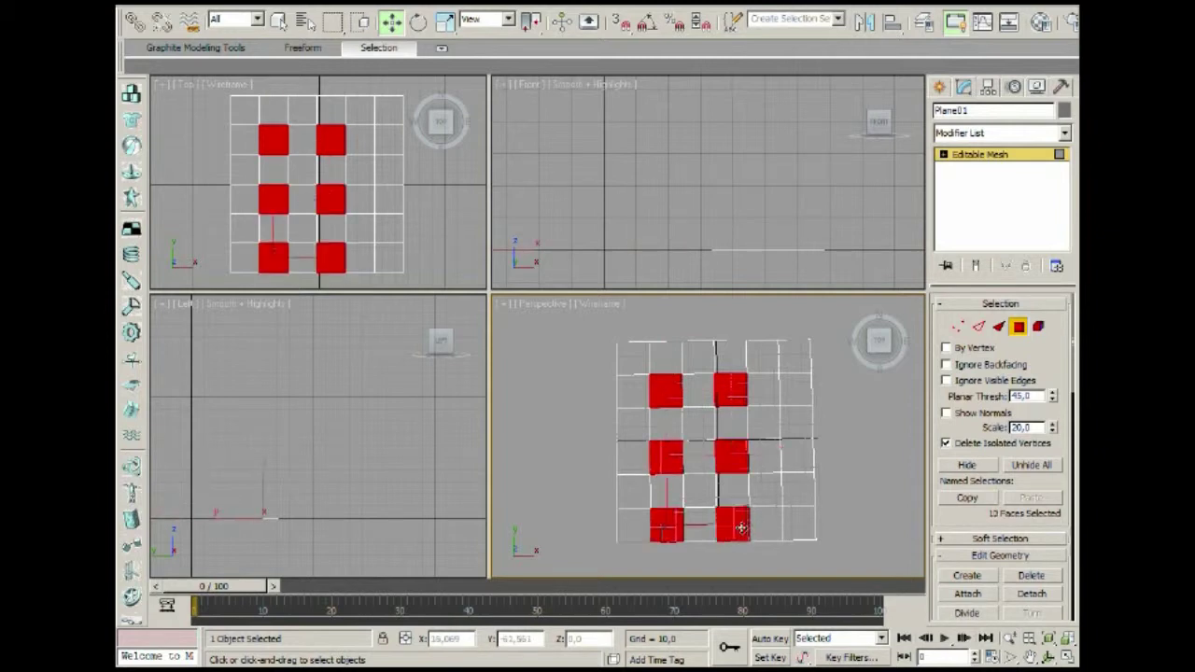
left_click(795, 523, "ctrl")
left_click(798, 455, "ctrl")
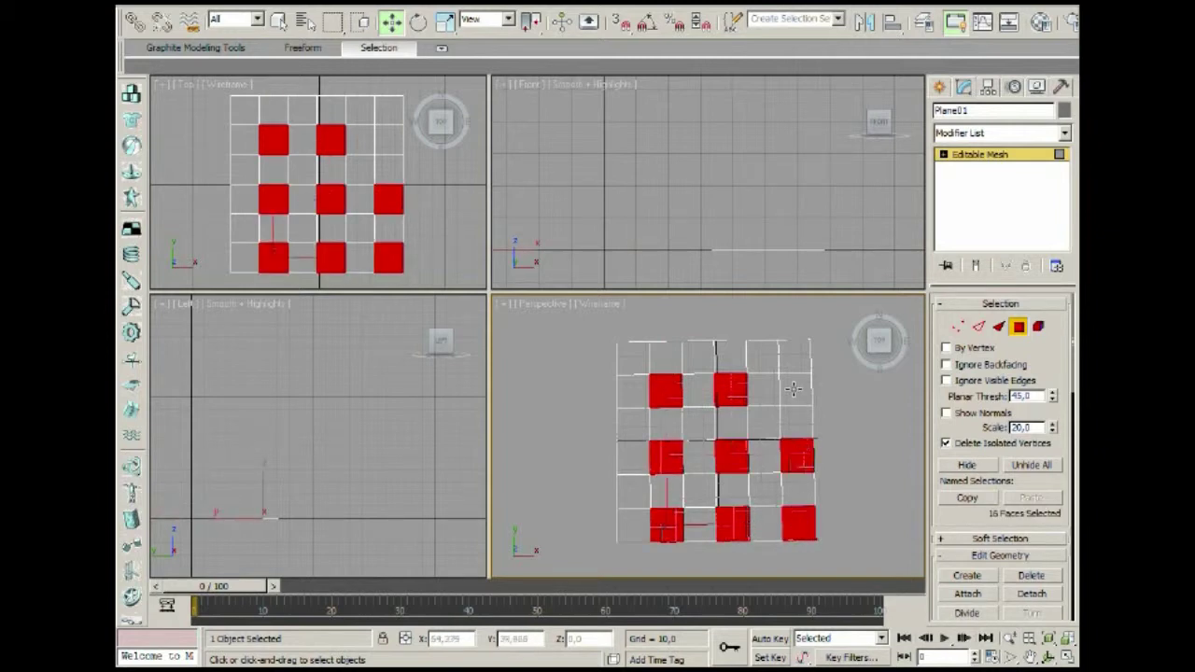
left_click(795, 386, "ctrl")
mouse_move(764, 424)
middle_mouse_down()
mouse_move(810, 344)
mouse_move(758, 427)
mouse_move(775, 384)
mouse_move(805, 398)
mouse_move(777, 419)
mouse_move(787, 421)
middle_mouse_up()
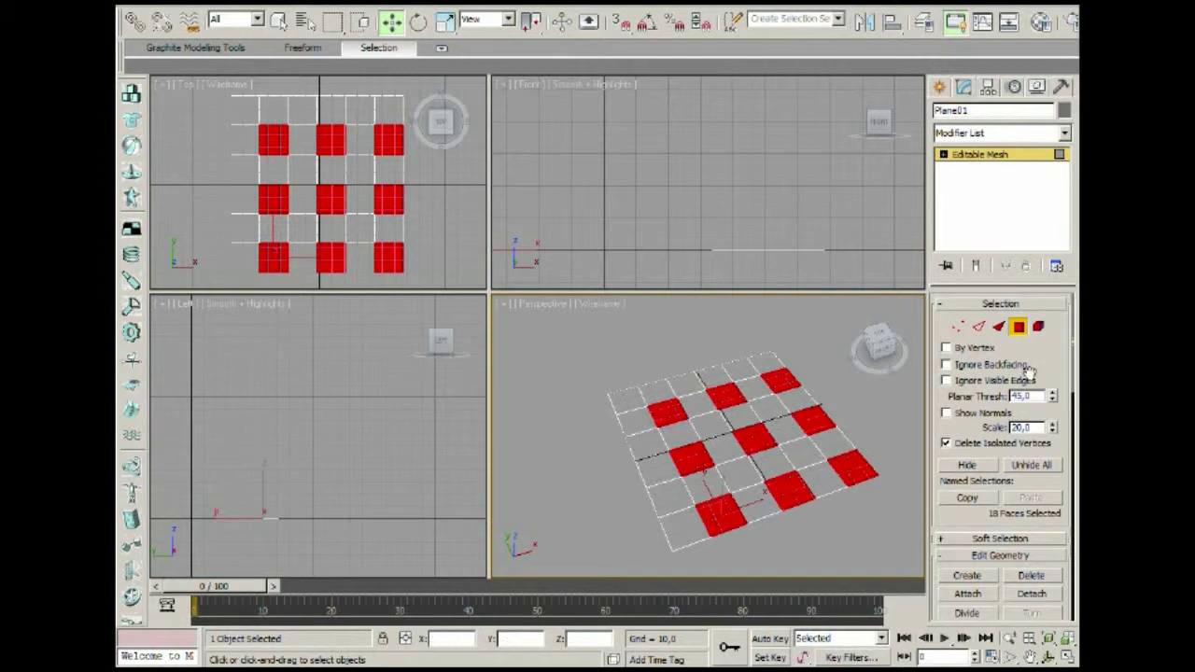
Step: Return the Perspective view to smooth shading, leave the Polygon level, and deselect the plane
left_click(1020, 329)
left_click(1021, 330)
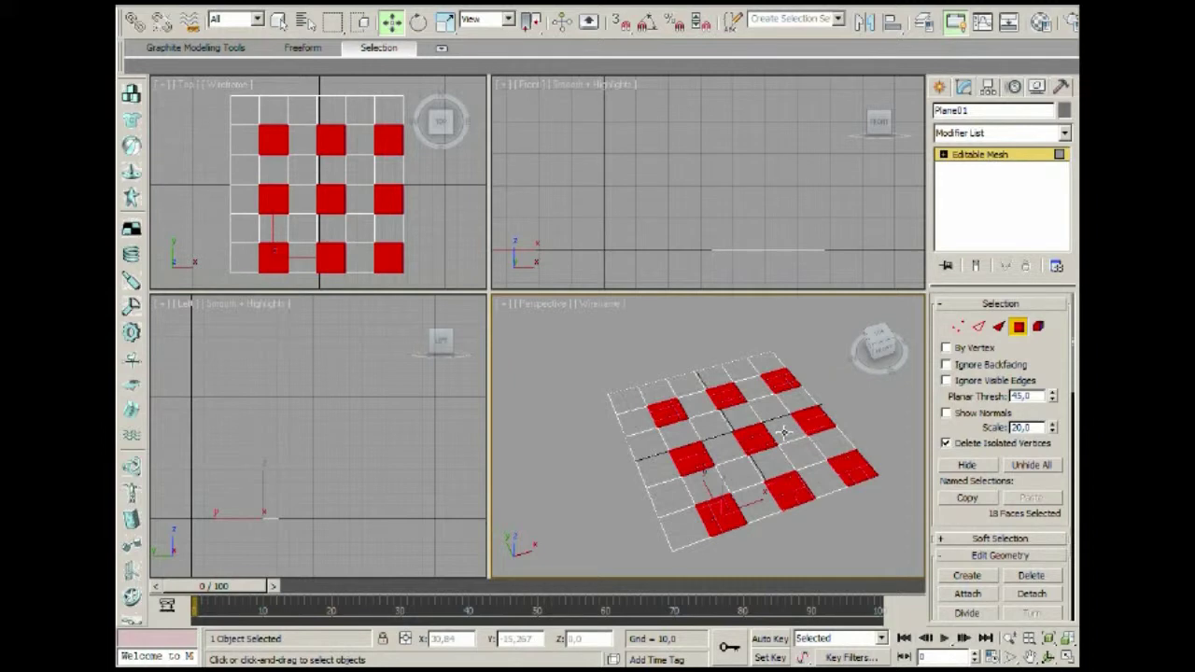
key("F3")
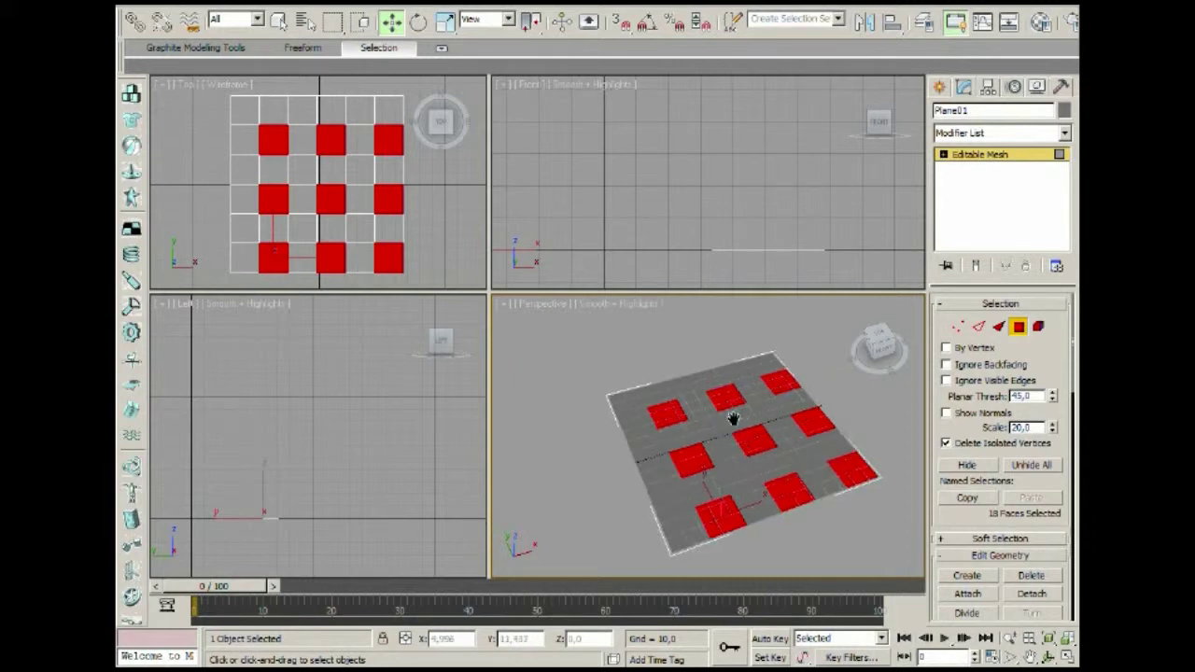
middle_click_drag(758, 401, 793, 420)
left_click(1019, 327)
left_click(816, 336)
middle_click_drag(816, 336, 774, 378, "alt")
Step: Unhide all objects, test render the Perspective view, and close the rendered frame
right_click(723, 349)
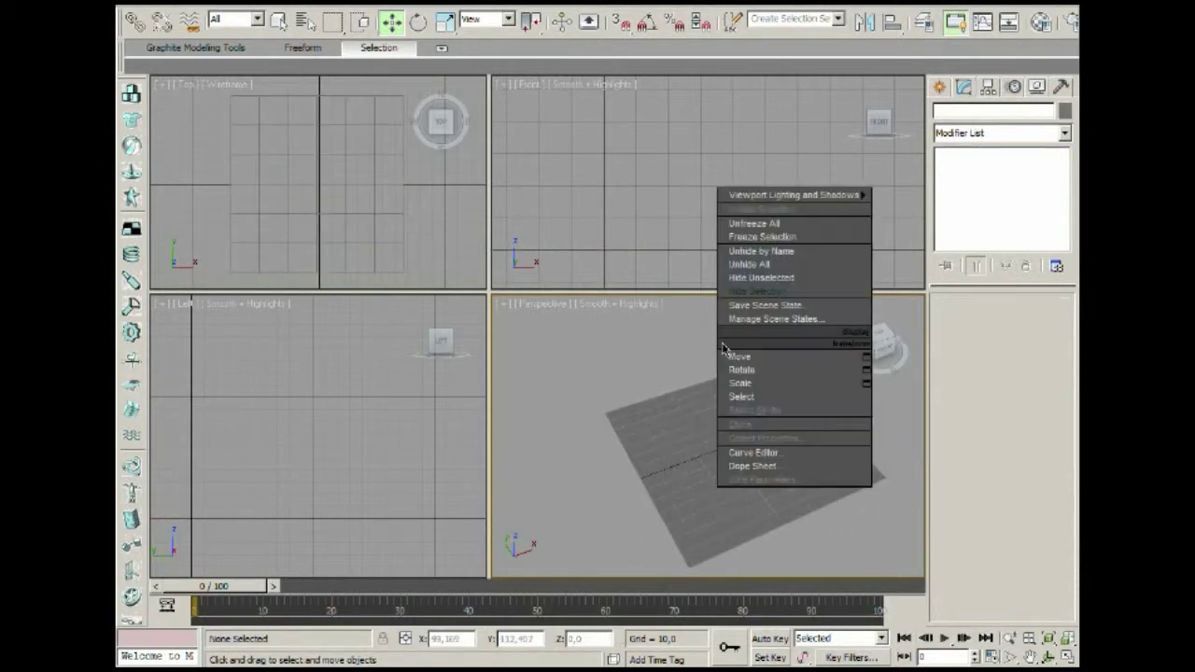
left_click(790, 265)
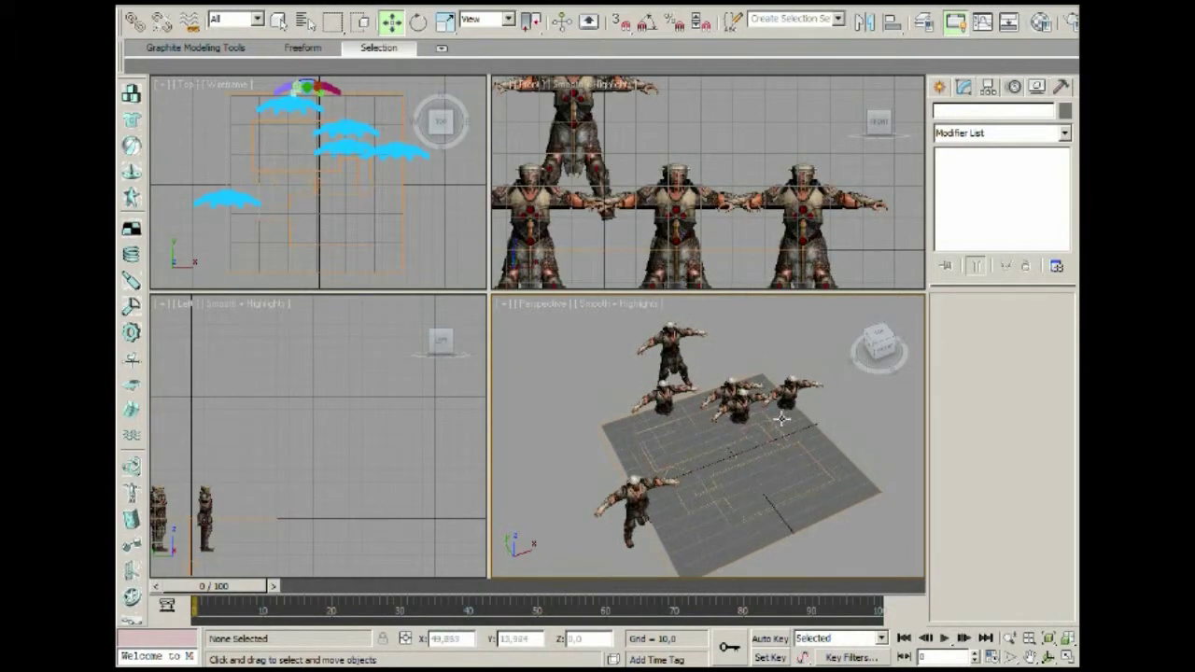
key("shift+q")
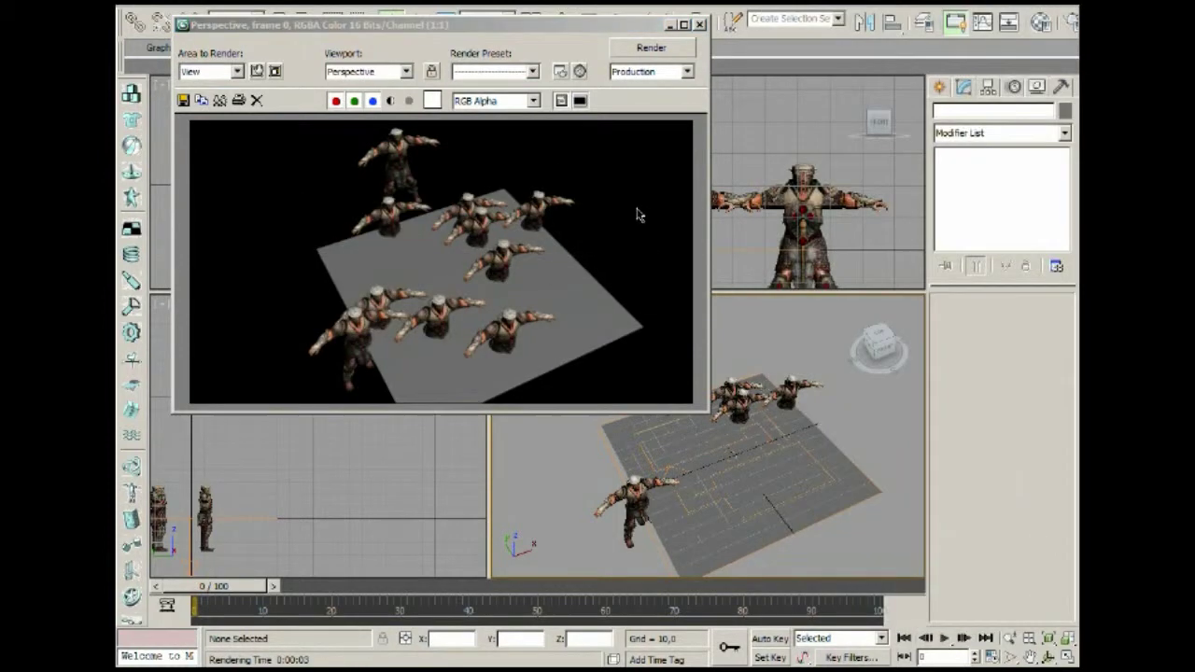
left_click(700, 25)
Step: Move the plane down in the Front view to about Z -27.65, beneath the knights' feet
scroll(740, 103, "up", 3)
middle_click_drag(741, 102, 608, 180)
left_click(839, 496)
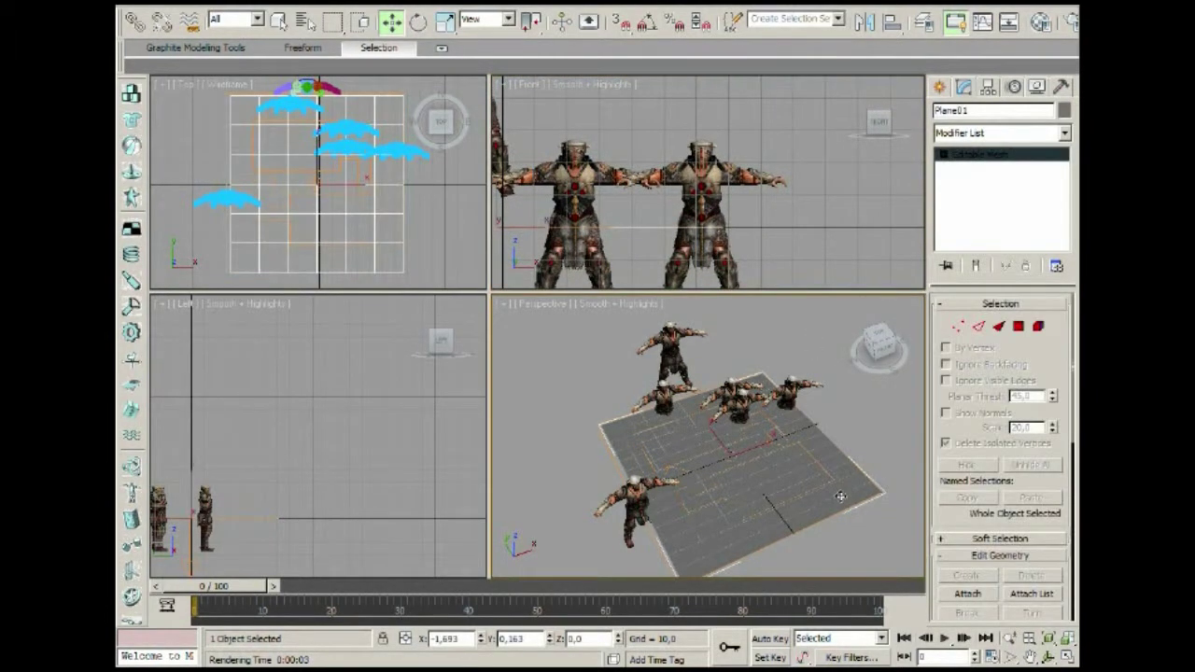
middle_click_drag(794, 230, 735, 220)
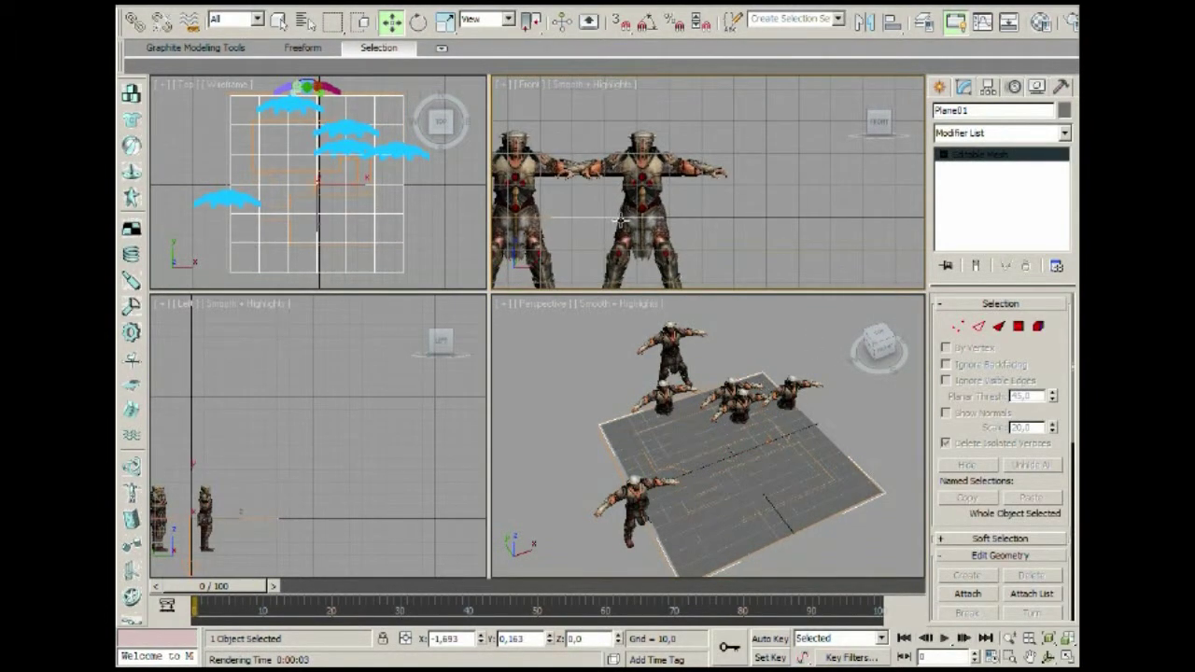
left_click_drag(618, 218, 619, 307)
middle_click_drag(731, 425, 771, 418)
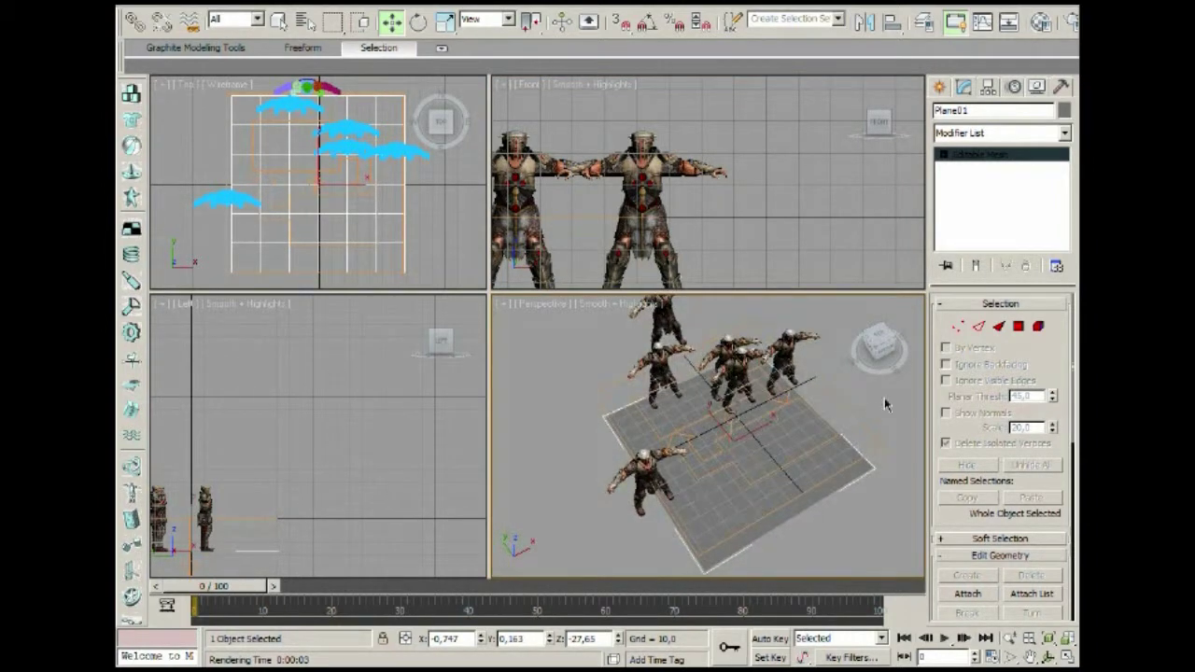
Step: Select PF Source 01 by its emitter icon and open its Particle View
left_click(879, 445)
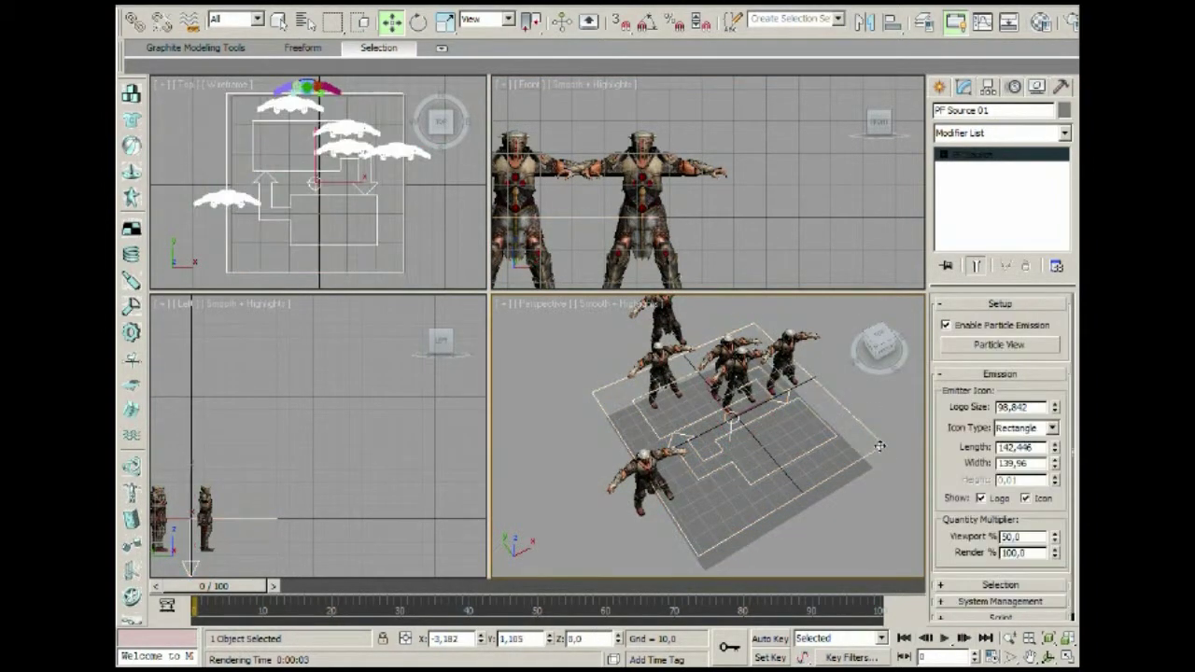
left_click(999, 344)
left_click_drag(329, 38, 339, 30)
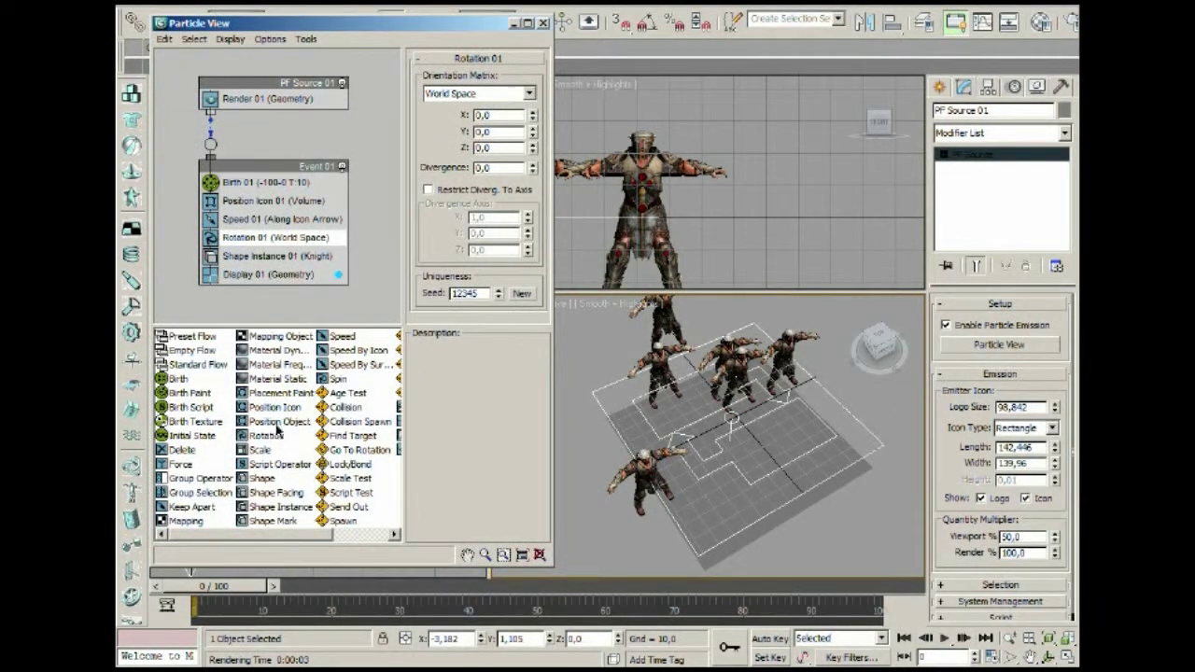
Step: Try a second Position Icon operator below Speed 01 in Event 01, check its Location setting, and delete the operator
left_click_drag(266, 413, 299, 247)
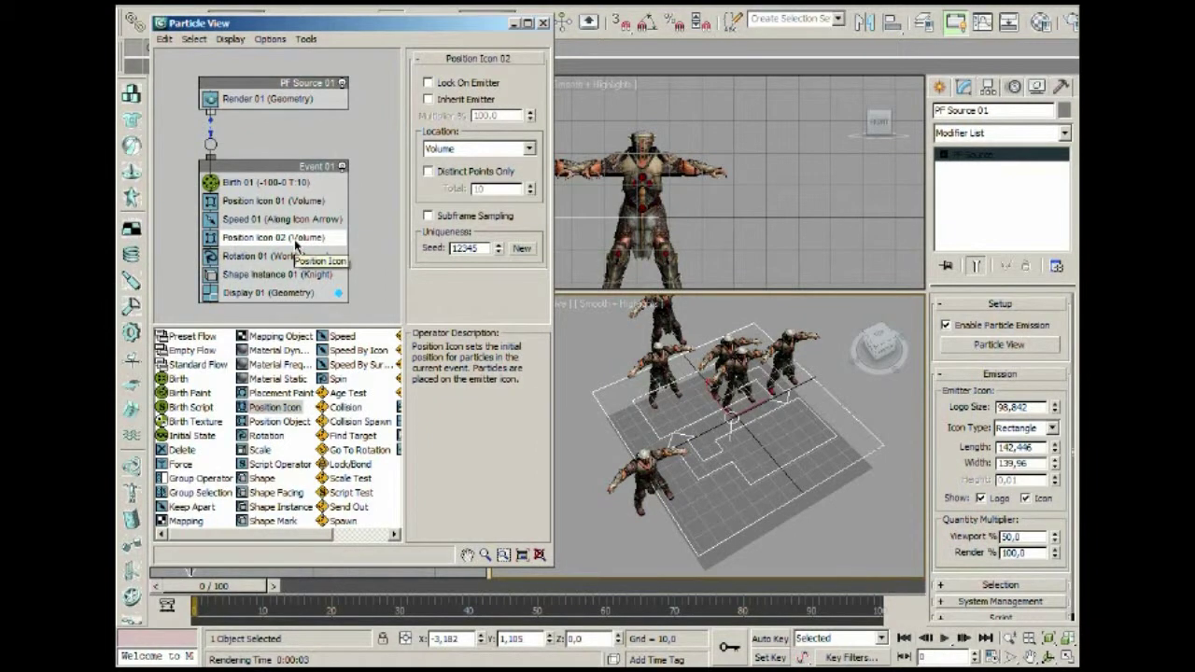
left_click(493, 150)
left_click(495, 150)
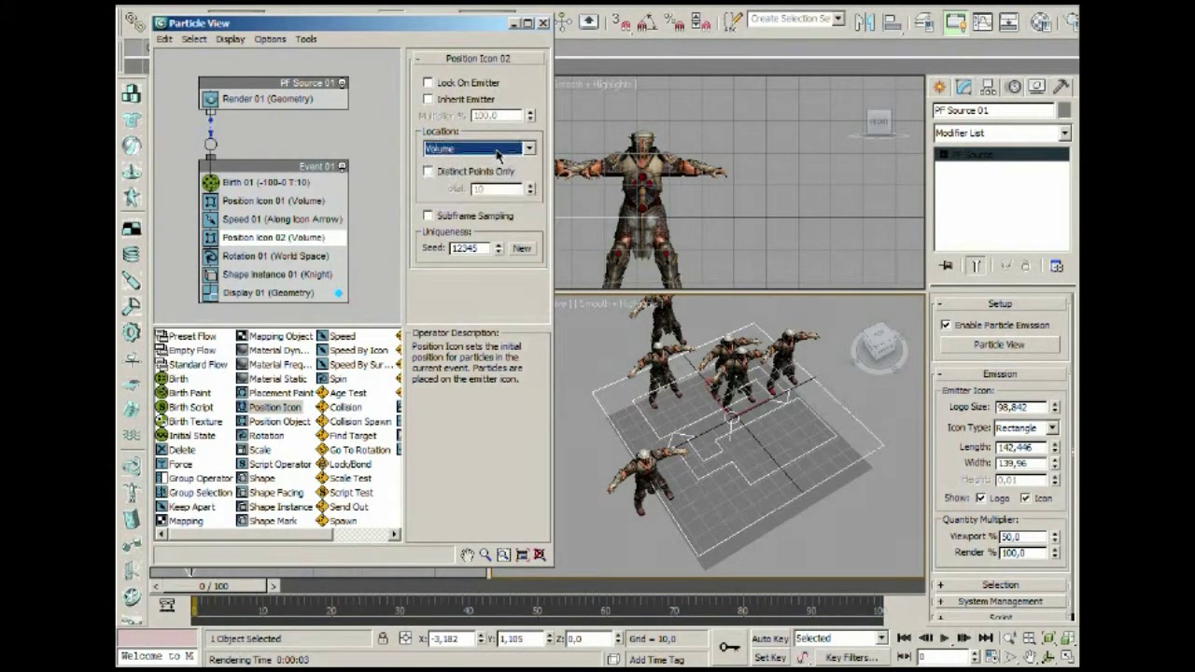
left_click(281, 241)
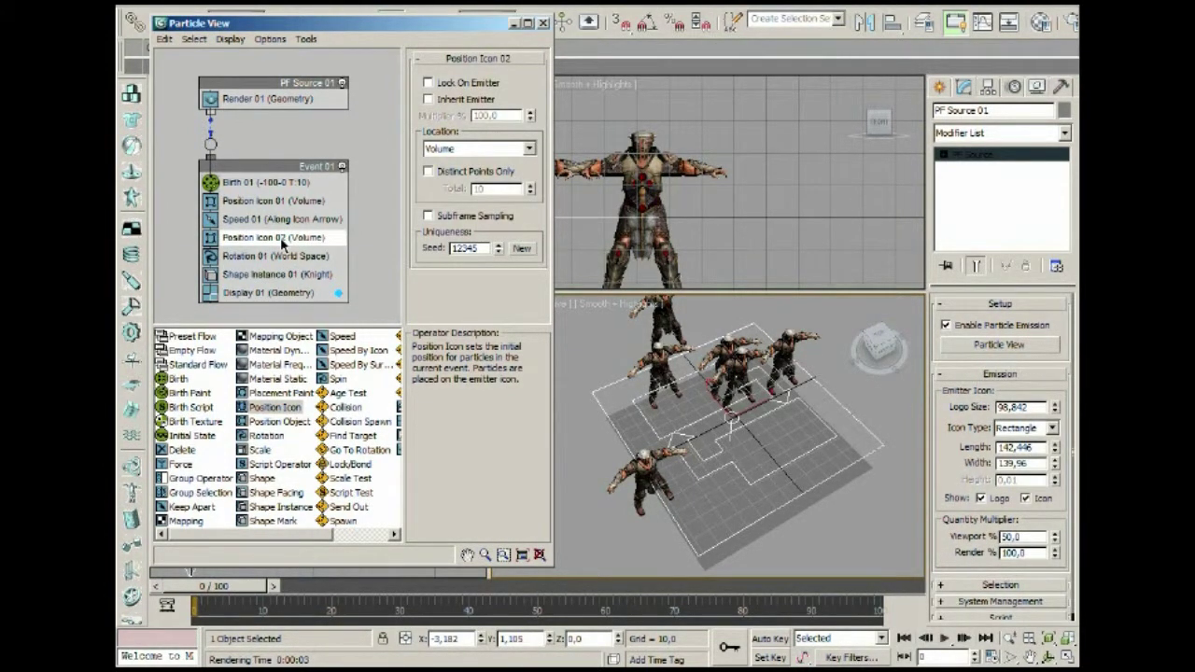
left_click(280, 237)
left_click(282, 239)
key("Delete")
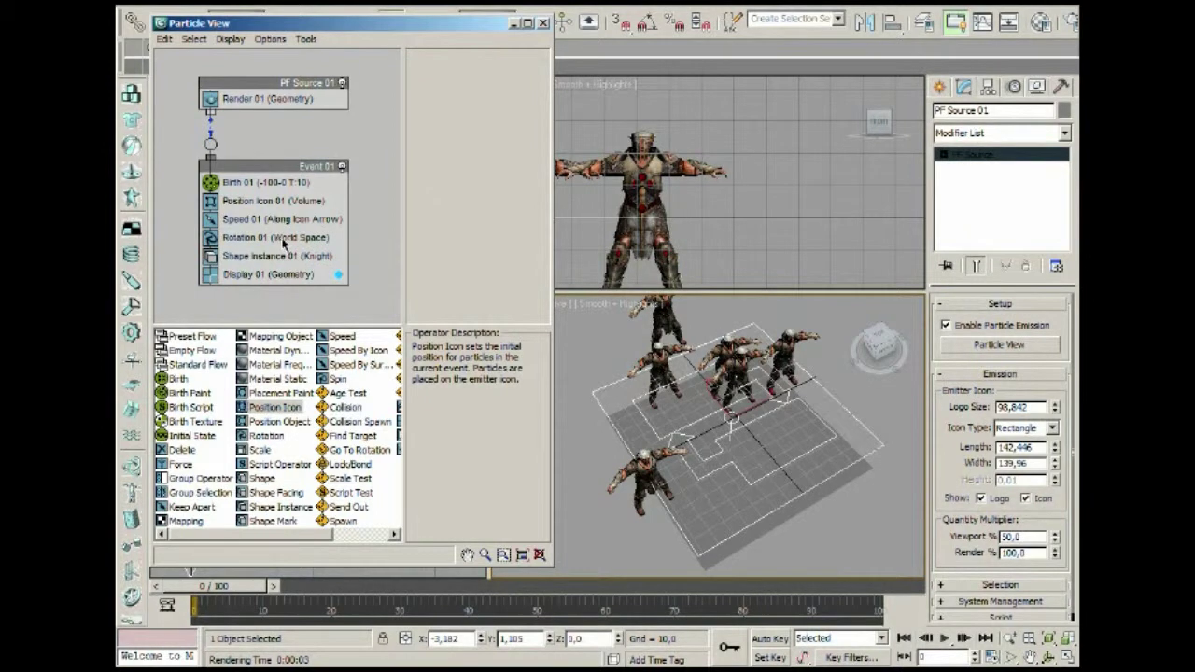
Step: Insert a Position Object operator between Position Icon 01 and Speed 01 in Event 01, and select it
left_click_drag(283, 429, 309, 219)
left_click(309, 220)
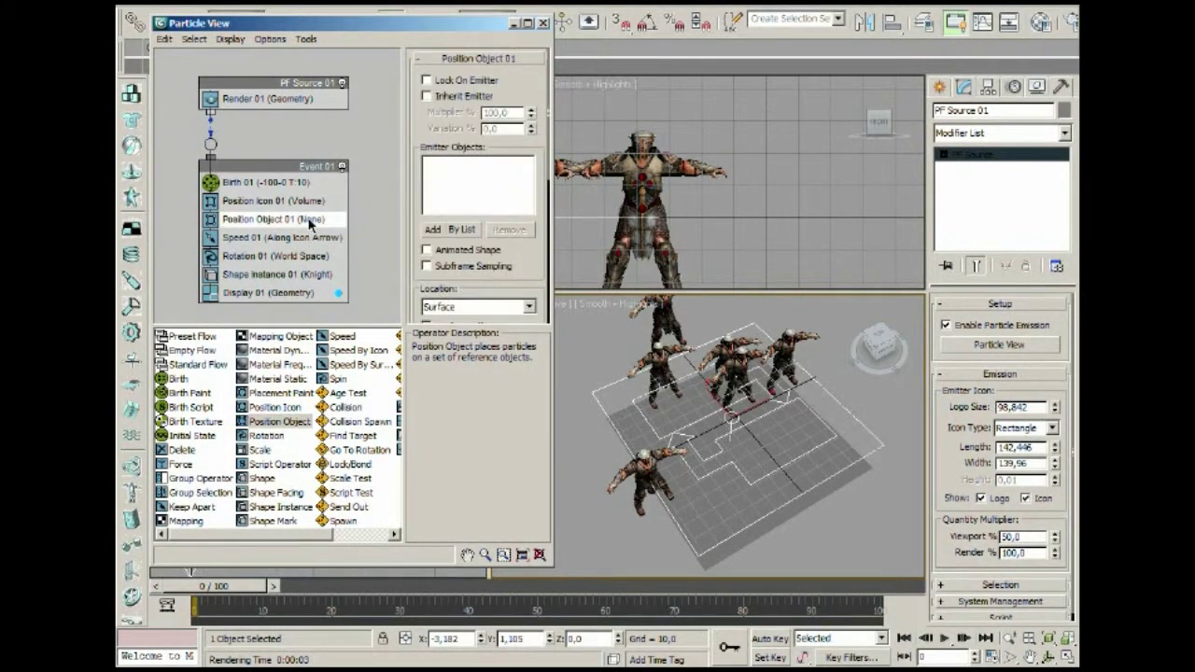
Step: Delete the Position Object operator from Event 01, reopen Particle View, and insert a fresh one between Position Icon 01 and Speed 01
key("Delete")
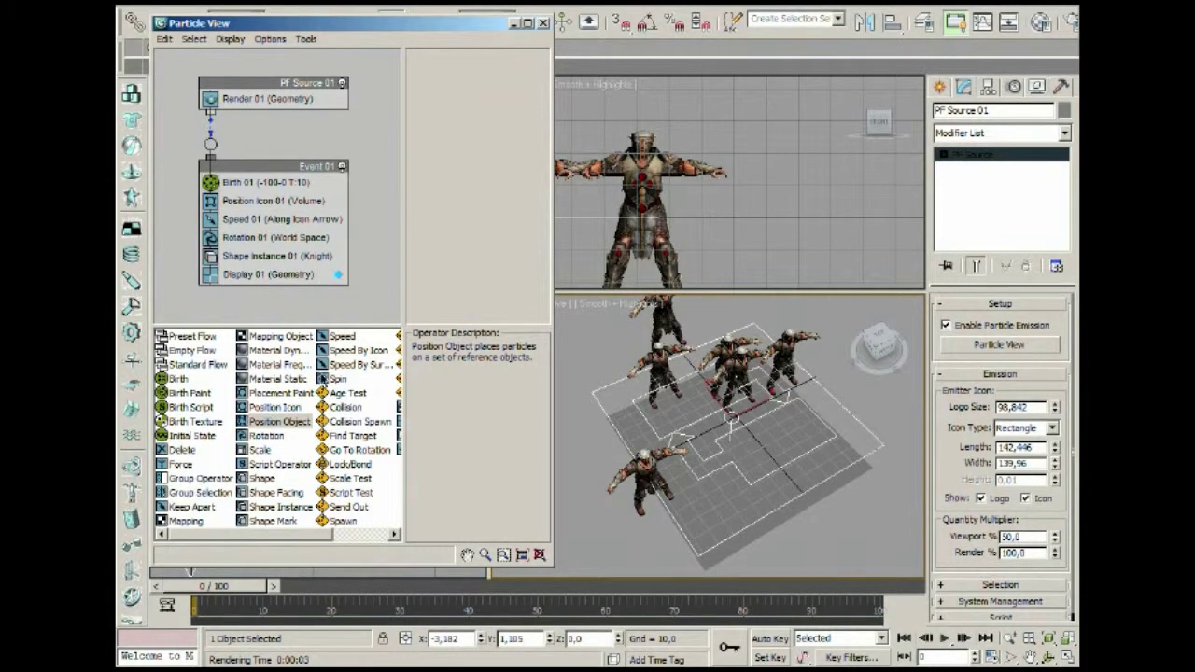
left_click(285, 426)
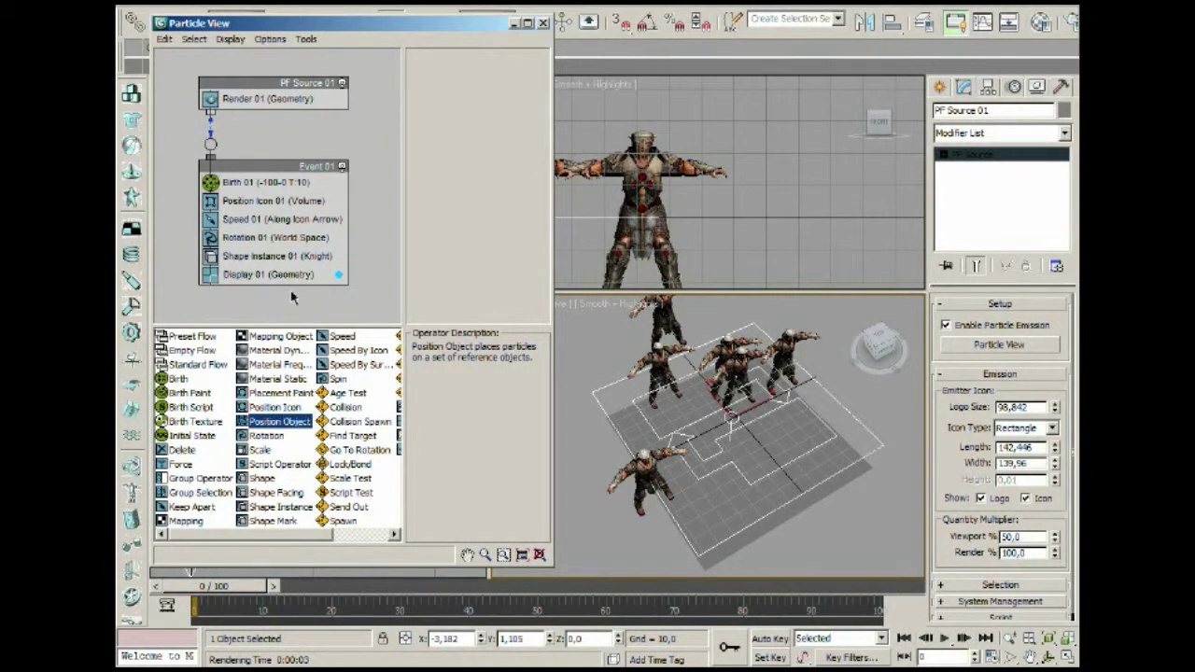
left_click(291, 298)
left_click(543, 24)
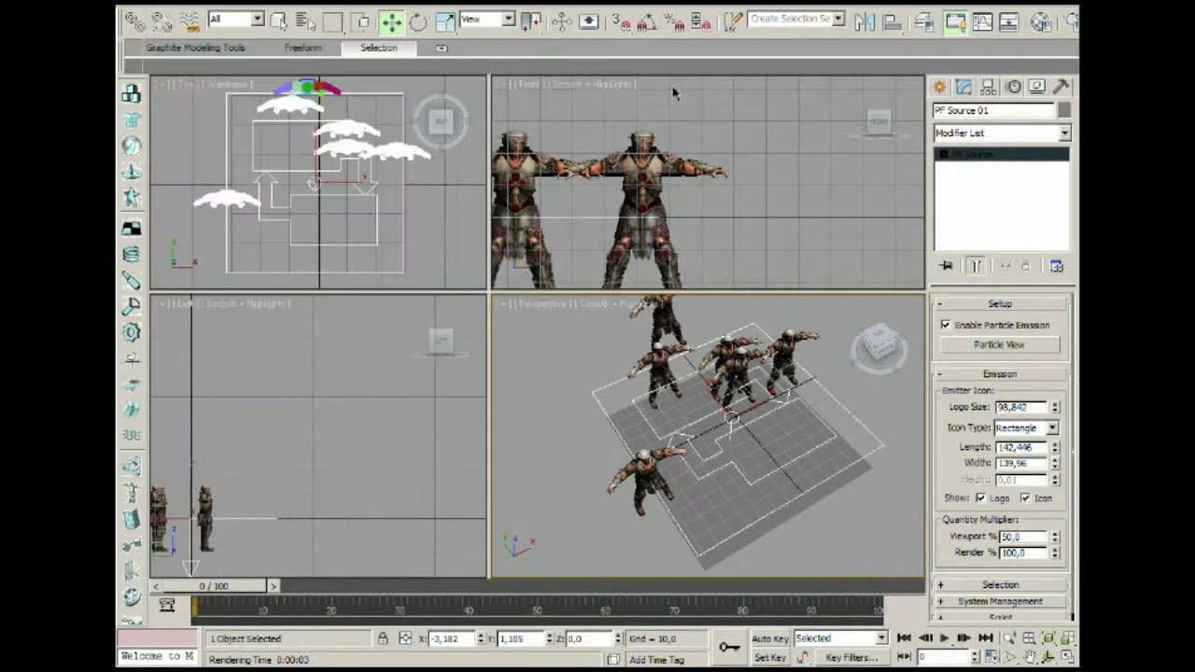
left_click(1043, 346)
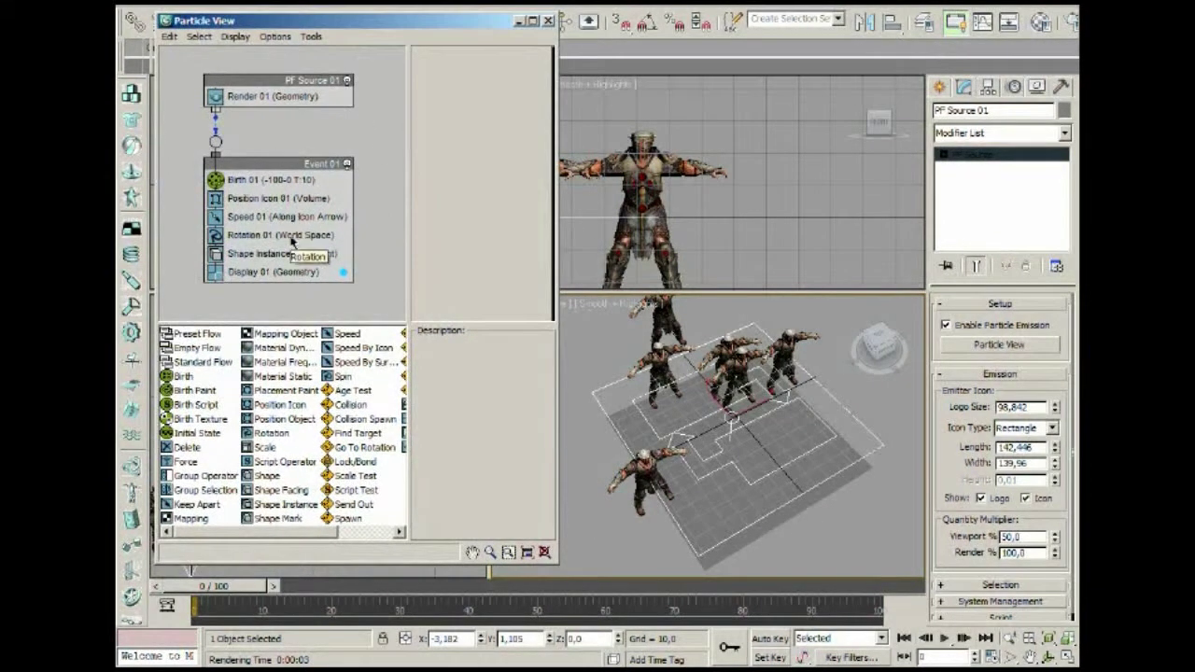
left_click_drag(272, 428, 278, 215)
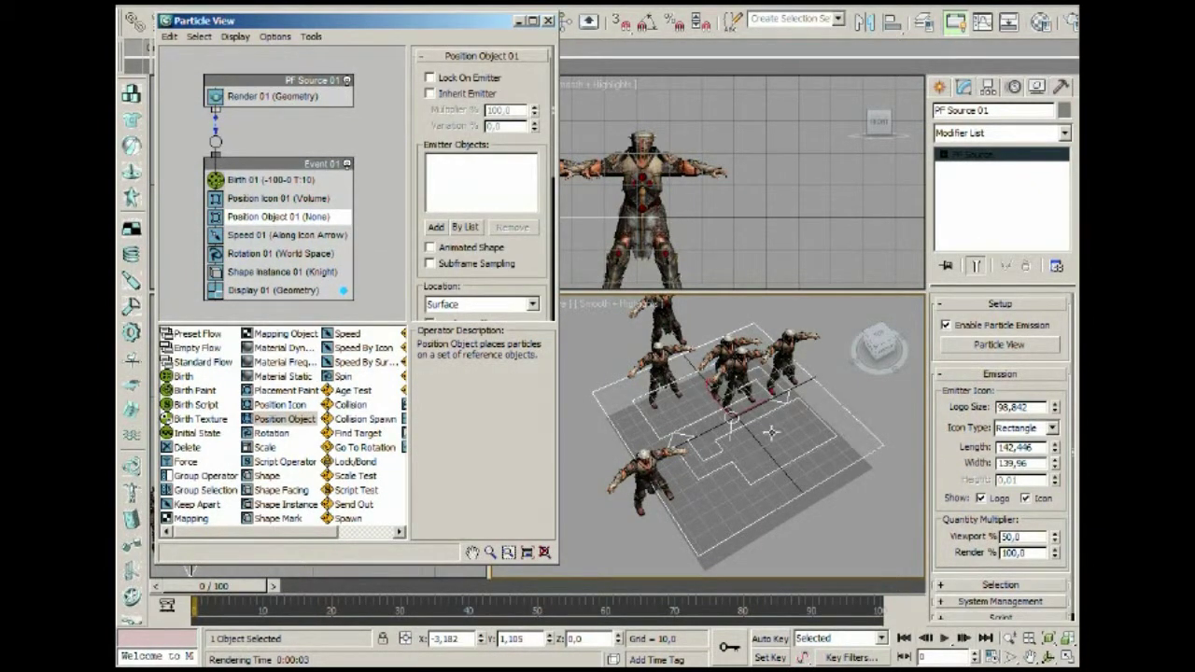
Step: Choose Plane01 from the object list as the emitter object for the Position Object operator
mouse_move(773, 441)
middle_mouse_down()
mouse_move(778, 430)
mouse_move(789, 449)
middle_mouse_up()
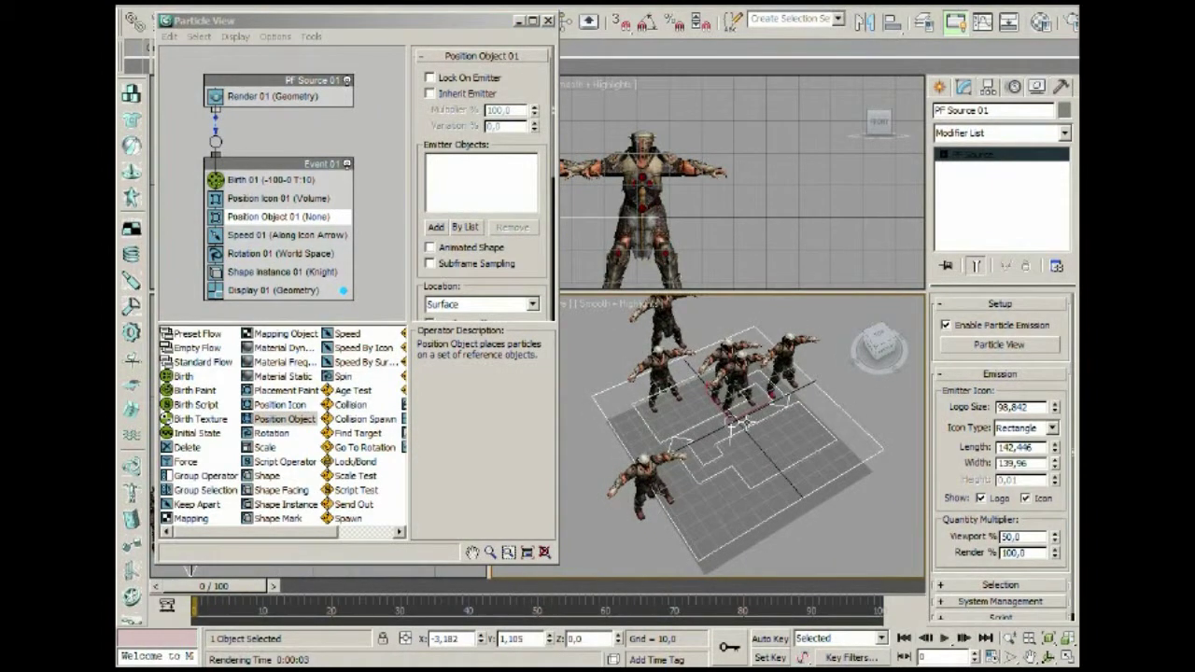
left_click(465, 227)
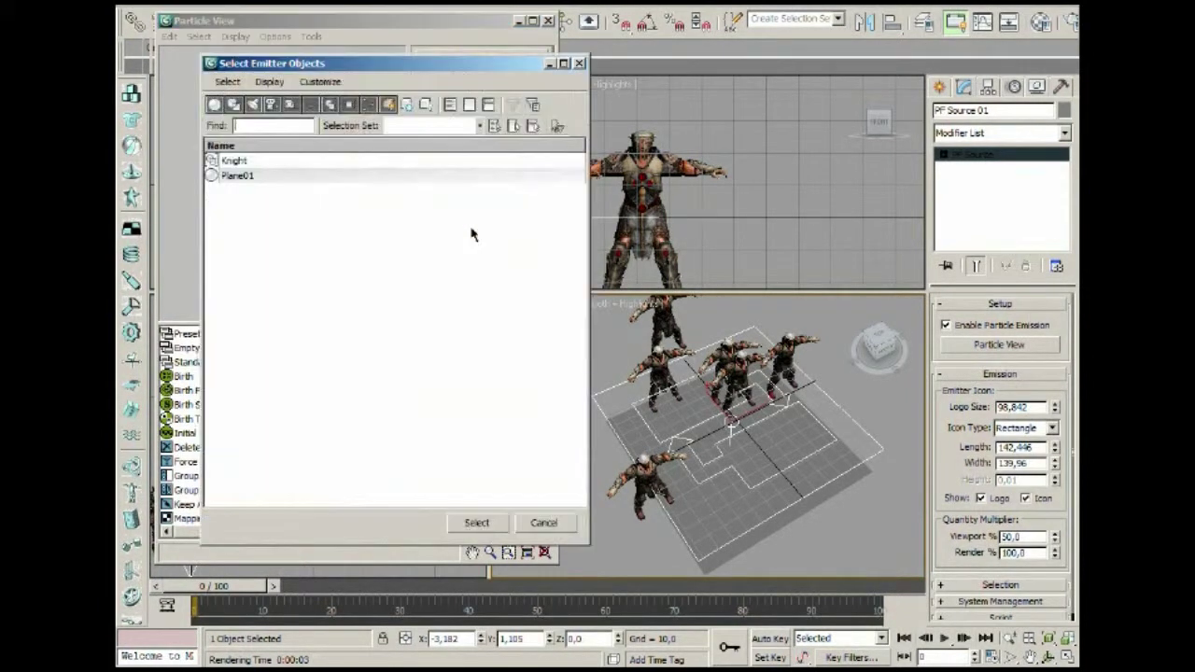
left_click(267, 180)
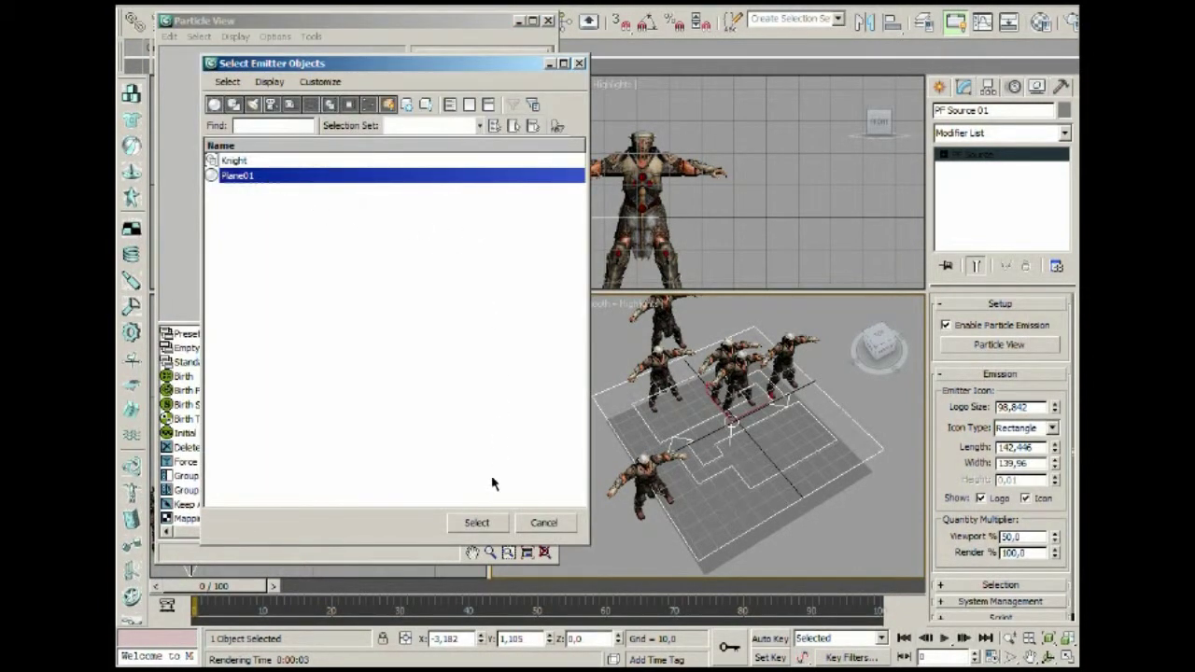